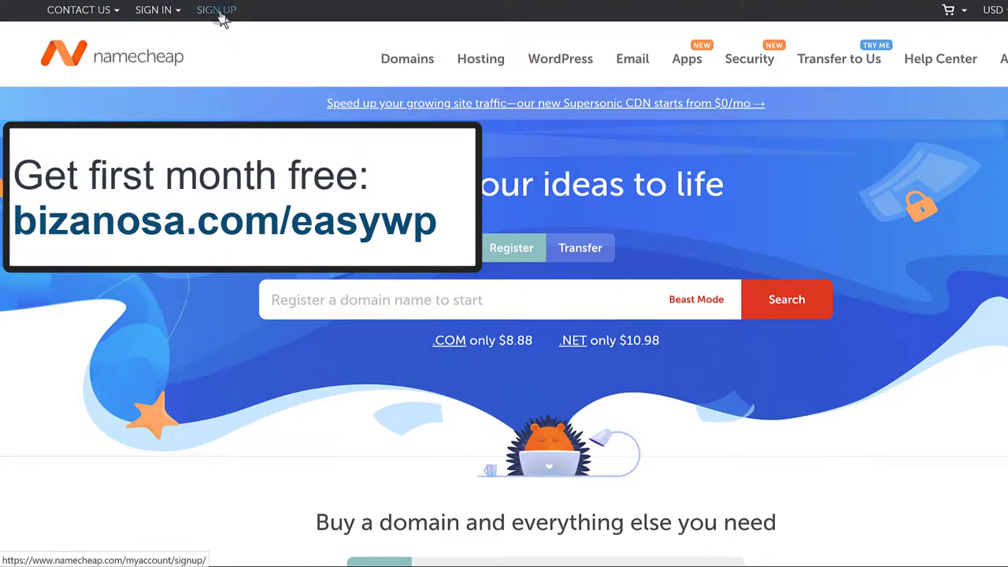
Step: Open the account sign-up form, look over the fields it requires, and return to the home page
{"action": "left_click", "coordinate": [219, 11]}
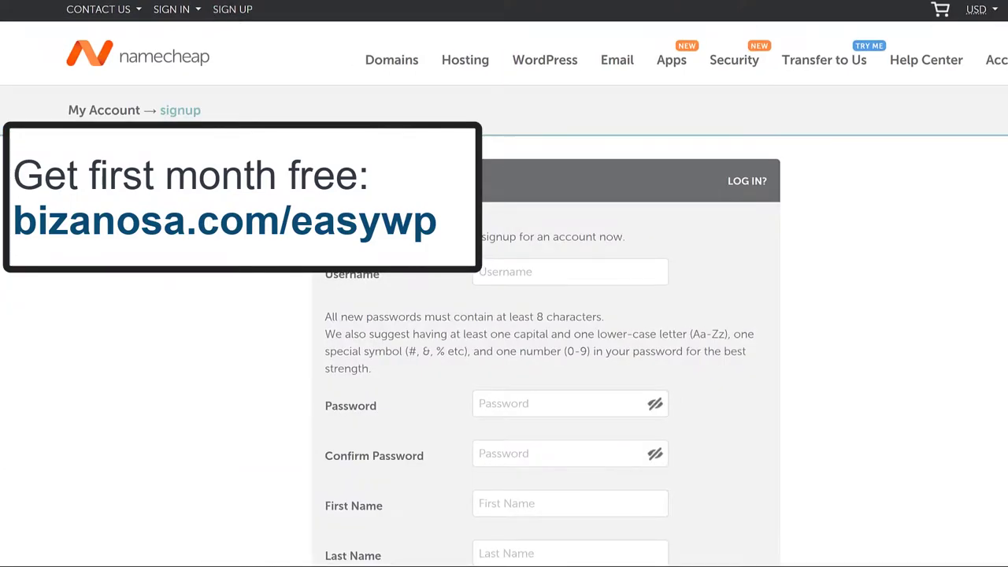
{"action": "scroll", "coordinate": [630, 437], "scroll_direction": "down", "scroll_amount": 3}
{"action": "scroll", "coordinate": [544, 386], "scroll_direction": "up", "scroll_amount": 3}
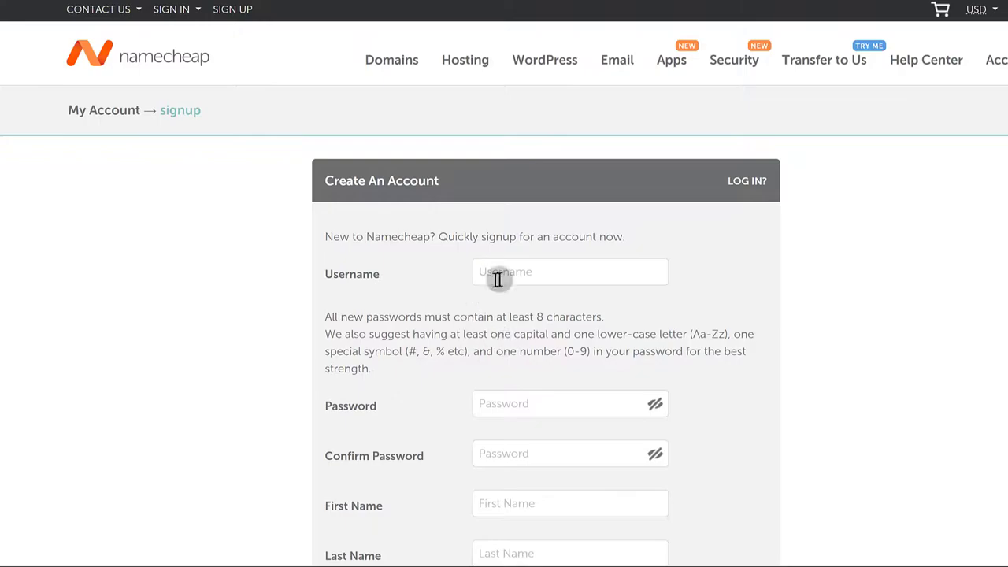
{"action": "scroll", "coordinate": [552, 430], "scroll_direction": "down", "scroll_amount": 3}
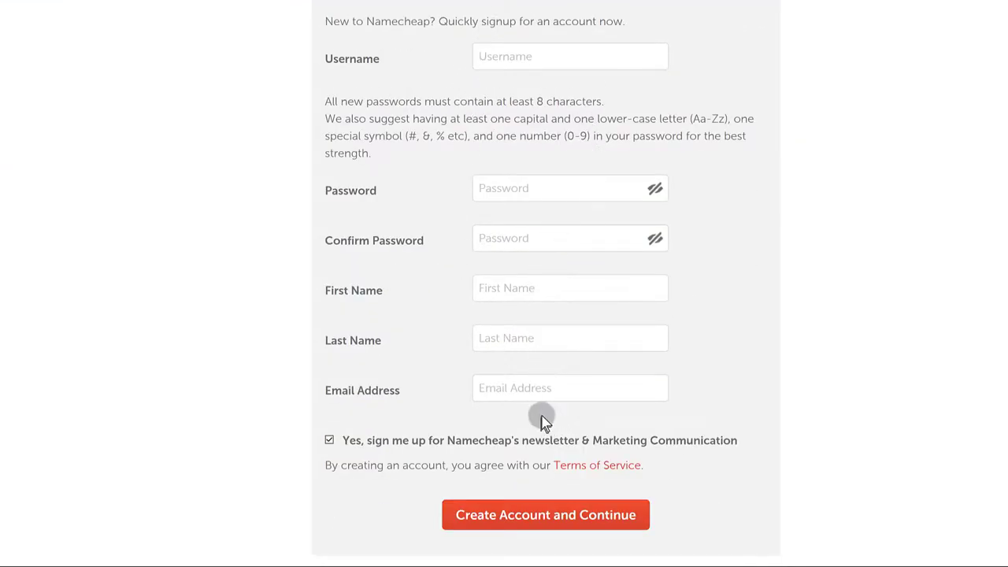
{"action": "scroll", "coordinate": [516, 252], "scroll_direction": "up", "scroll_amount": 3}
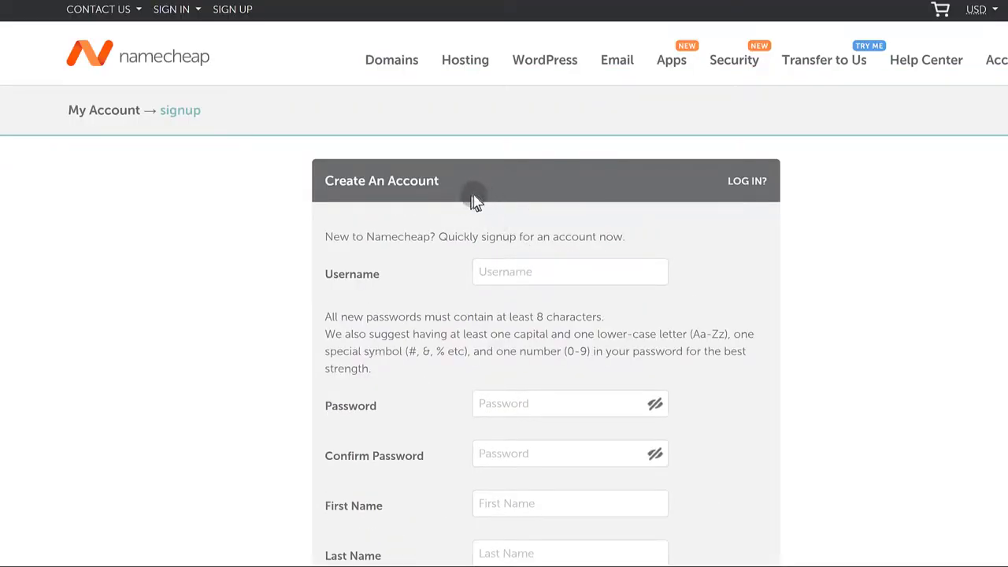
{"action": "left_click", "coordinate": [152, 63]}
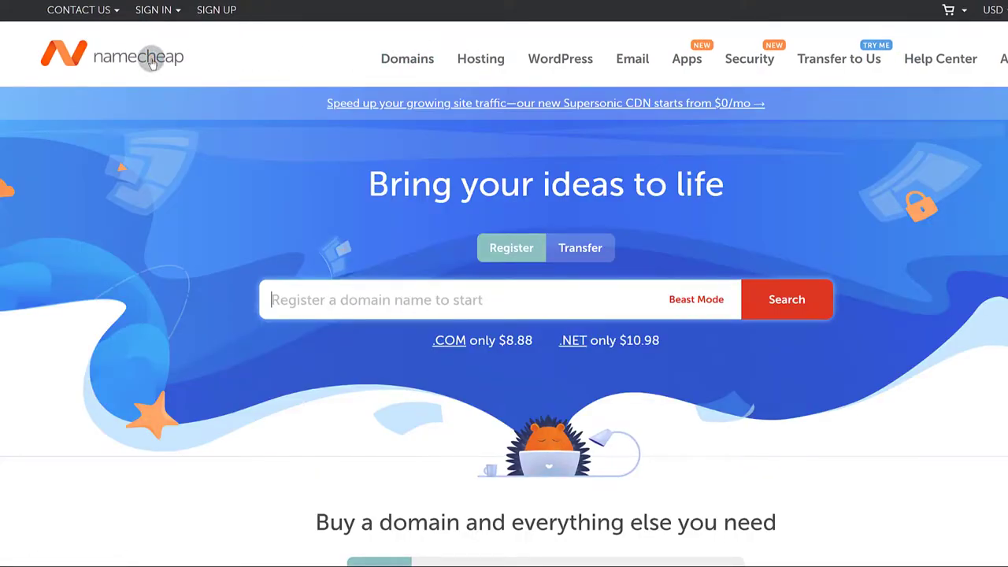
Step: Open the WordPress Hosting page and look through its EasyWP offer and plans
{"action": "mouse_move", "coordinate": [476, 61]}
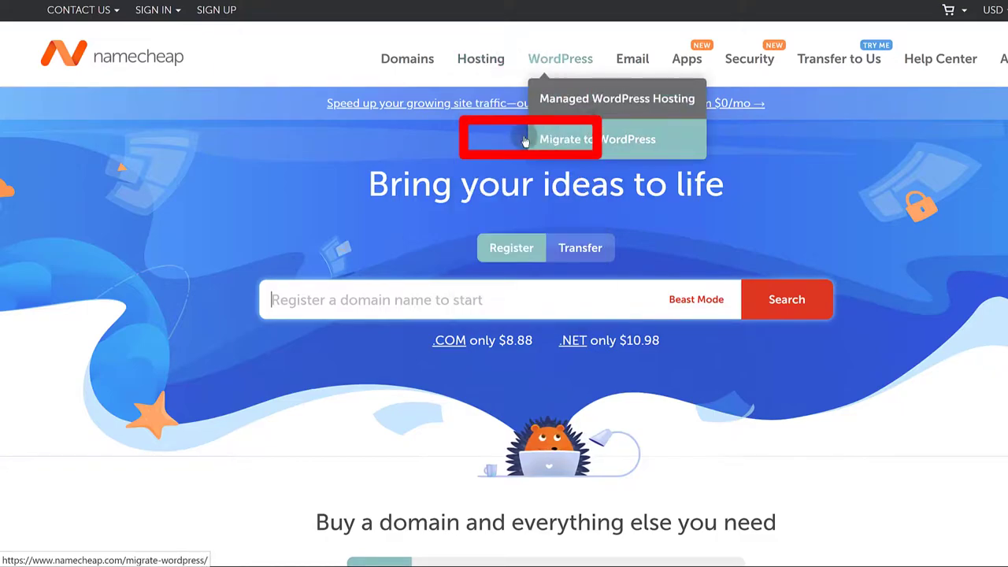
{"action": "left_click", "coordinate": [493, 142]}
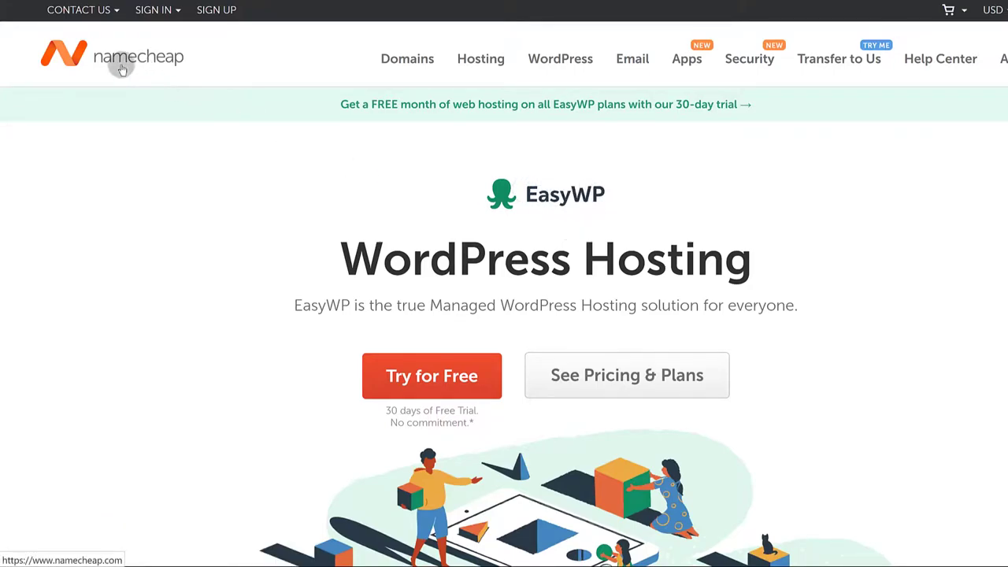
{"action": "scroll", "coordinate": [488, 295], "scroll_direction": "down", "scroll_amount": 1}
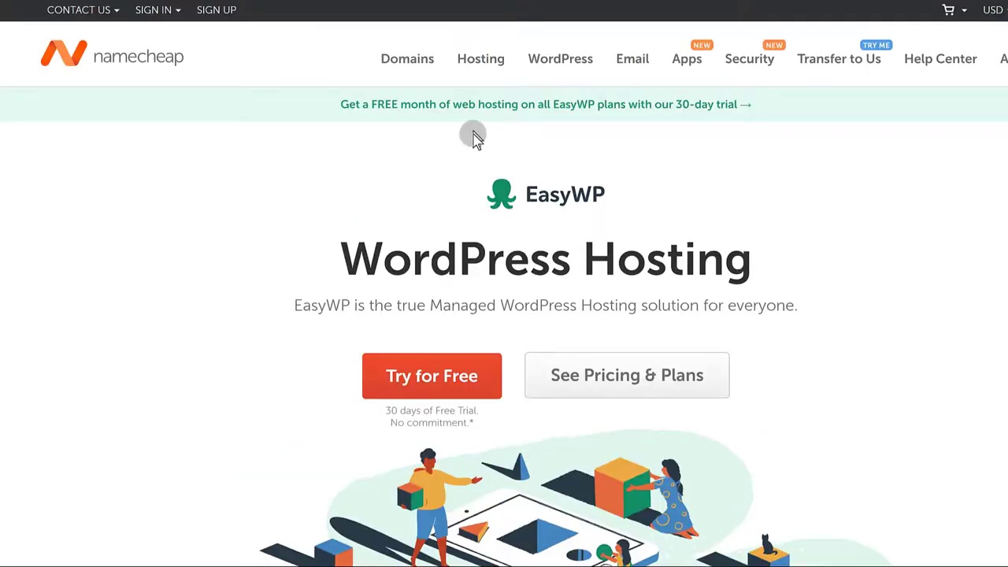
{"action": "mouse_move", "coordinate": [480, 61]}
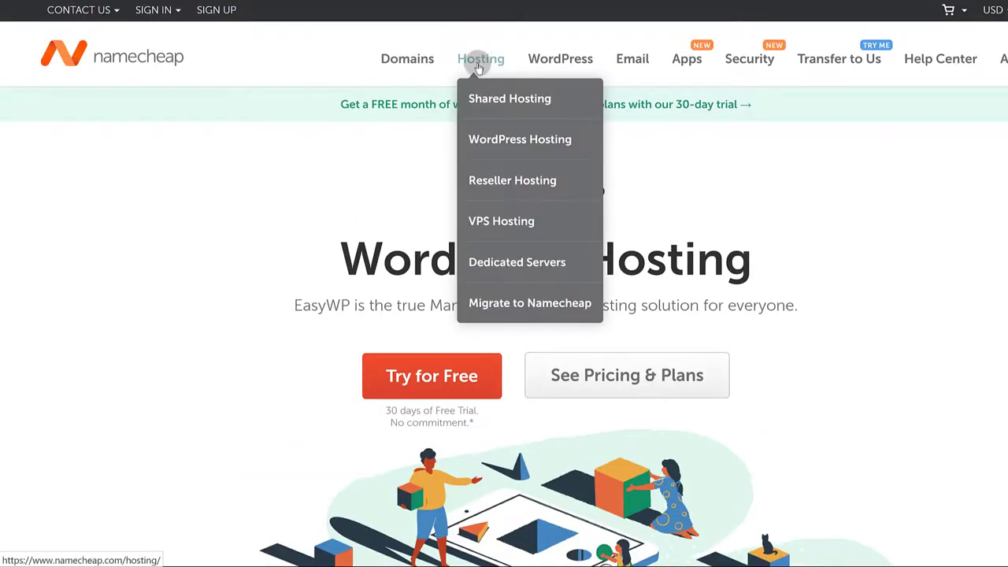
{"action": "left_click", "coordinate": [520, 142]}
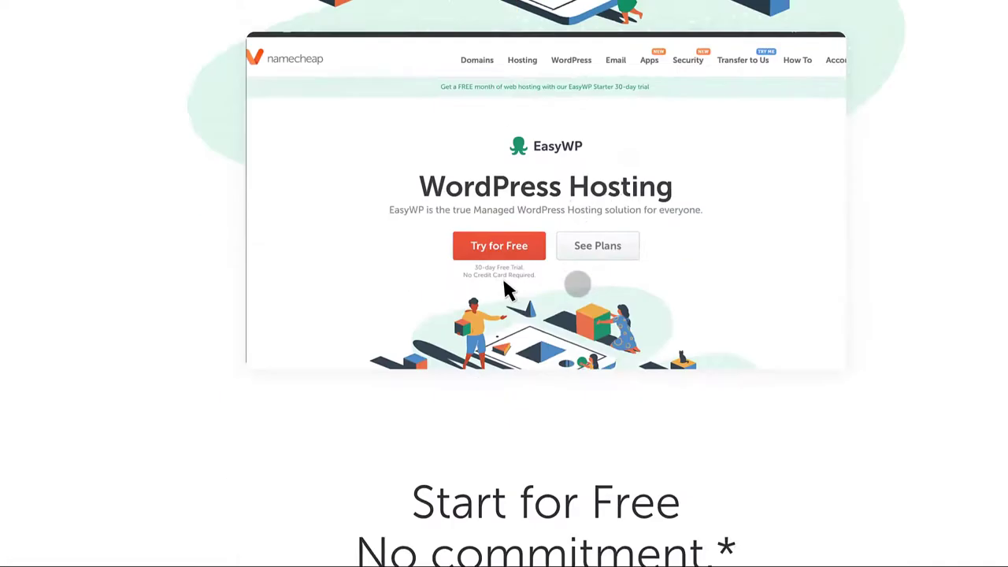
{"action": "scroll", "coordinate": [577, 284], "scroll_direction": "down", "scroll_amount": 3}
{"action": "scroll", "coordinate": [576, 284], "scroll_direction": "up", "scroll_amount": 2}
{"action": "scroll", "coordinate": [493, 218], "scroll_direction": "down", "scroll_amount": 1}
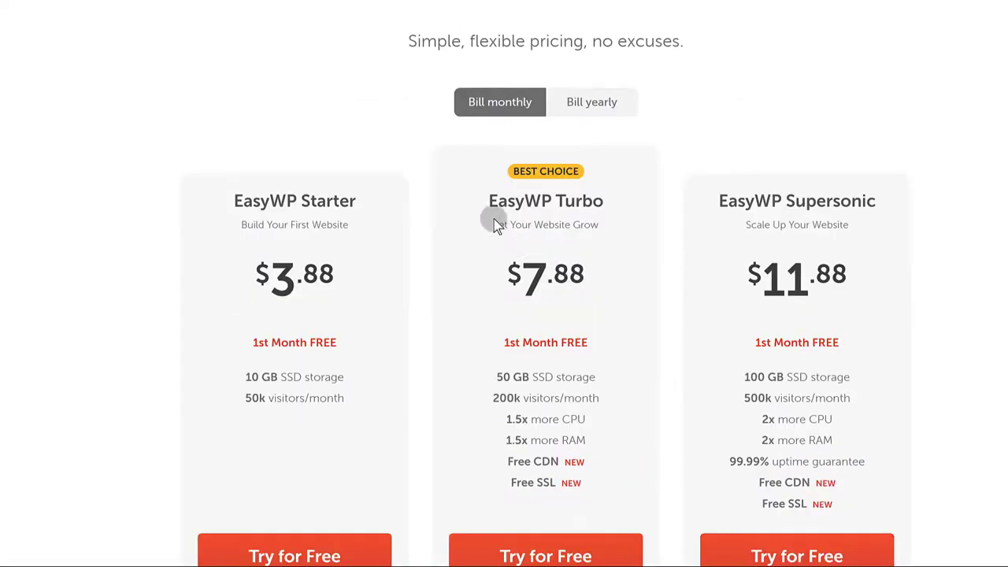
{"action": "scroll", "coordinate": [553, 231], "scroll_direction": "up", "scroll_amount": 1}
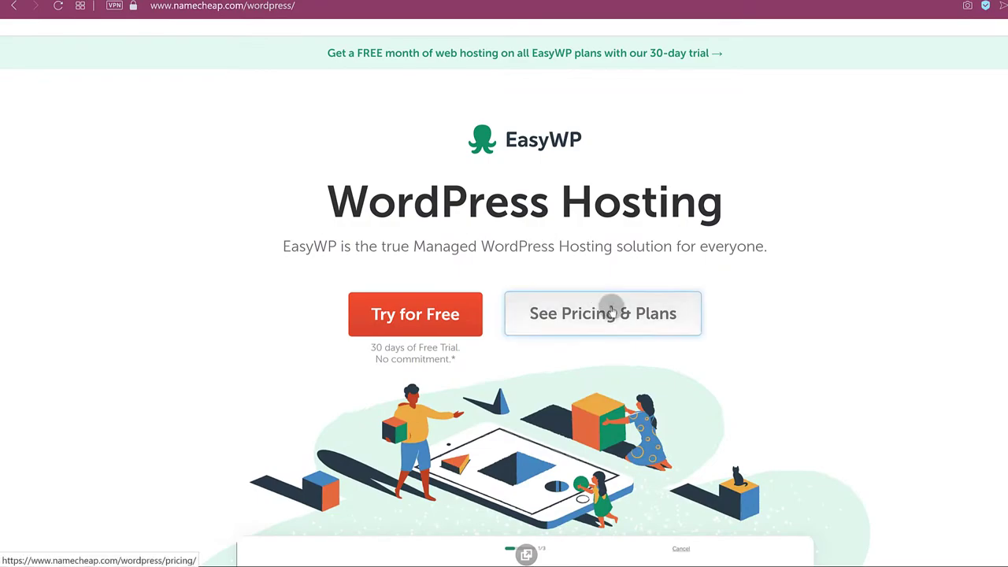
Step: Open the EasyWP pricing page and compare the monthly plans' prices, storage, visitor limits and trial terms
{"action": "left_click", "coordinate": [593, 316]}
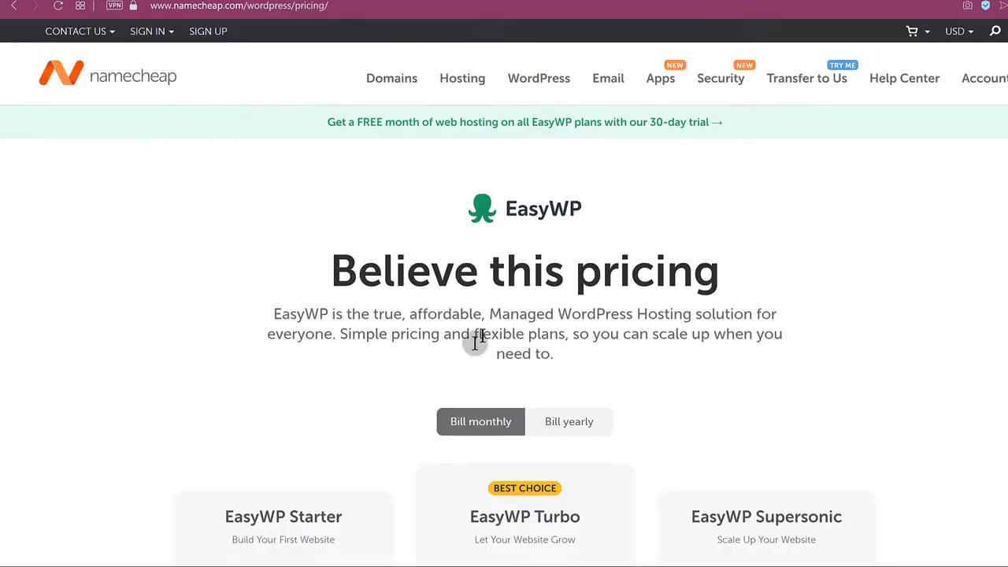
{"action": "scroll", "coordinate": [501, 362], "scroll_direction": "down", "scroll_amount": 3}
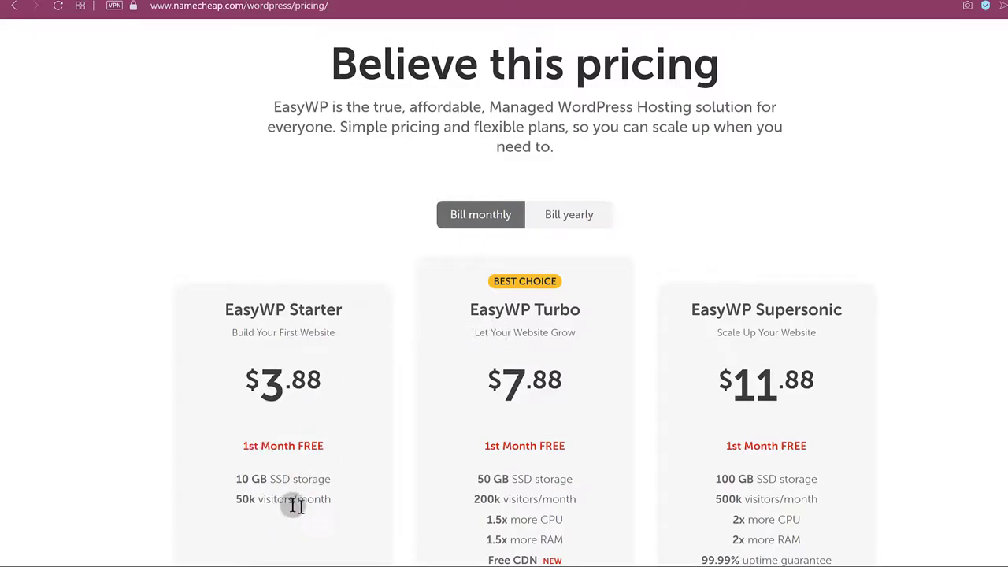
{"action": "scroll", "coordinate": [294, 377], "scroll_direction": "down", "scroll_amount": 1}
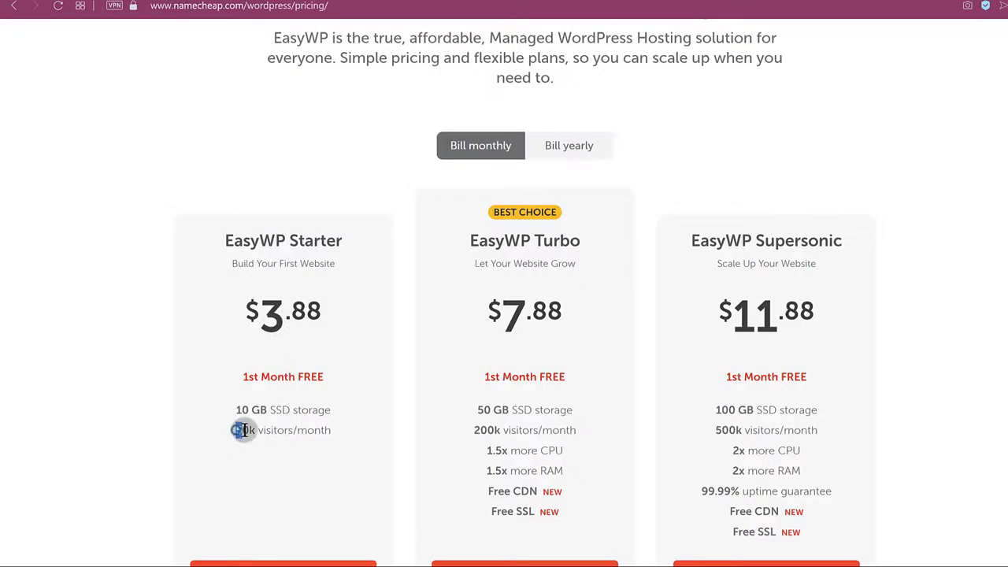
{"action": "left_click", "coordinate": [285, 437]}
{"action": "double_click", "coordinate": [271, 308]}
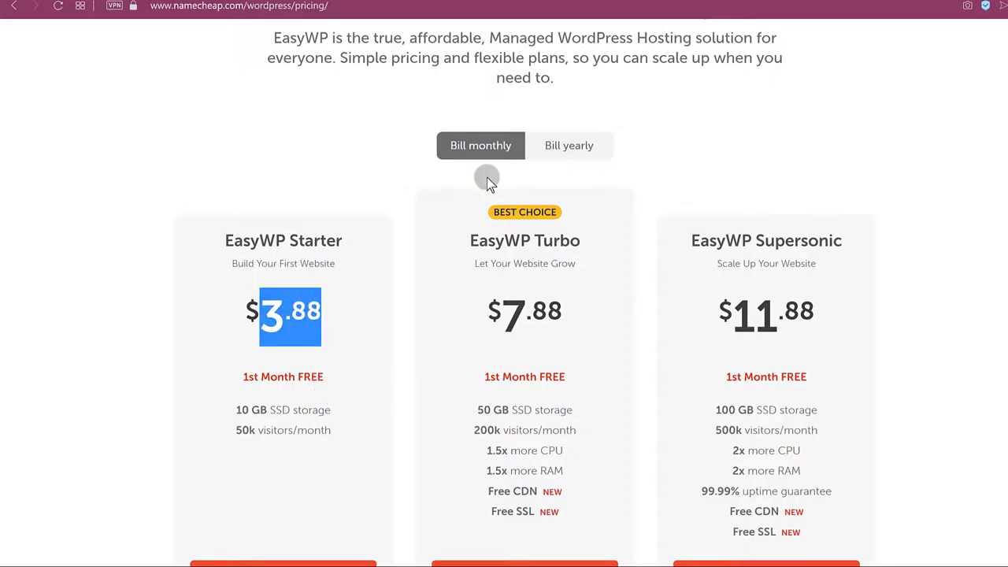
{"action": "scroll", "coordinate": [557, 399], "scroll_direction": "down", "scroll_amount": 2}
{"action": "scroll", "coordinate": [386, 308], "scroll_direction": "up", "scroll_amount": 2}
{"action": "left_click", "coordinate": [206, 361]}
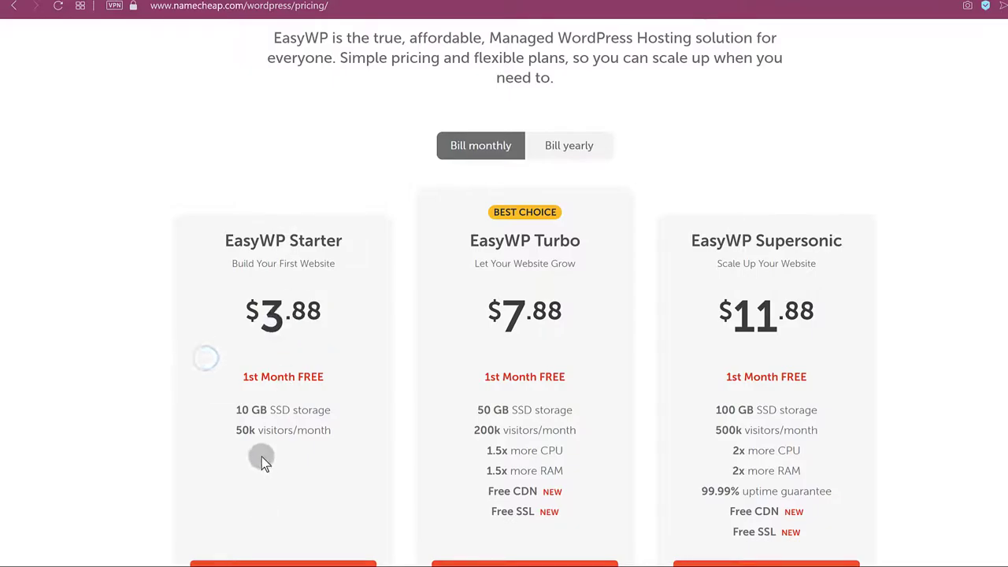
{"action": "scroll", "coordinate": [260, 386], "scroll_direction": "down", "scroll_amount": 2}
{"action": "scroll", "coordinate": [299, 398], "scroll_direction": "down", "scroll_amount": 2}
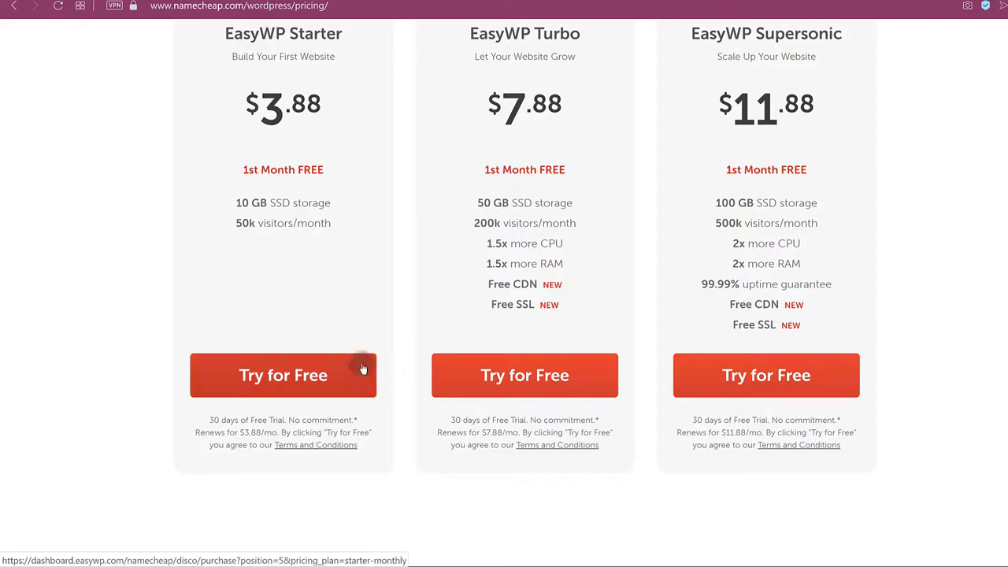
{"action": "scroll", "coordinate": [387, 255], "scroll_direction": "down", "scroll_amount": 1}
{"action": "scroll", "coordinate": [387, 254], "scroll_direction": "up", "scroll_amount": 10}
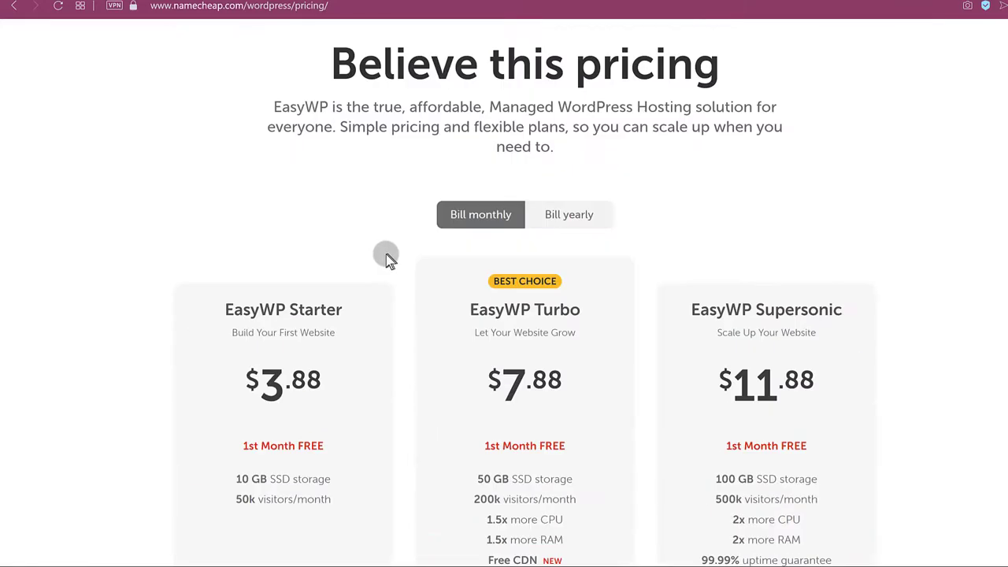
{"action": "scroll", "coordinate": [488, 233], "scroll_direction": "down", "scroll_amount": 2}
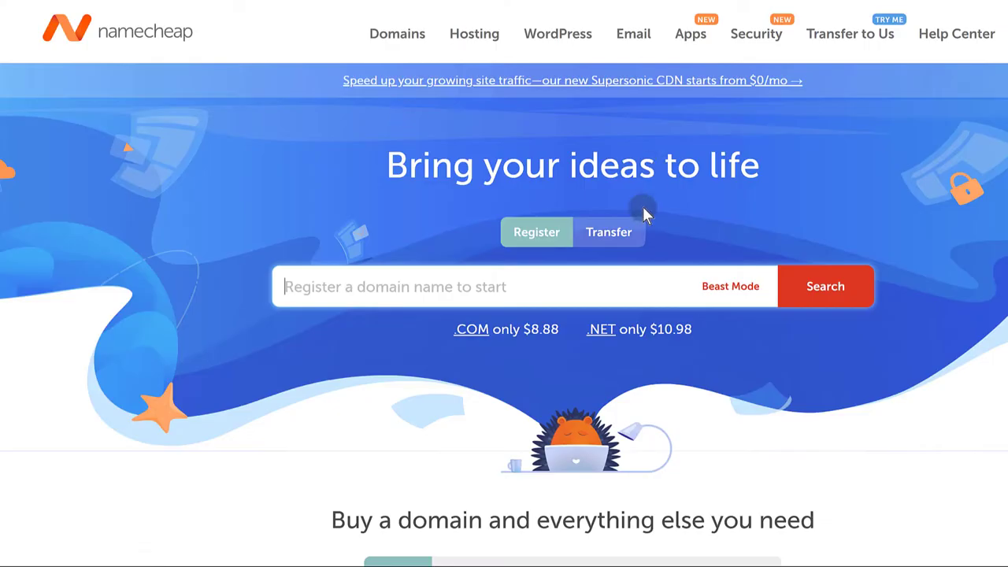
Step: Open the Managed WordPress Hosting page and start the free trial of the monthly EasyWP Starter plan
{"action": "mouse_move", "coordinate": [569, 38]}
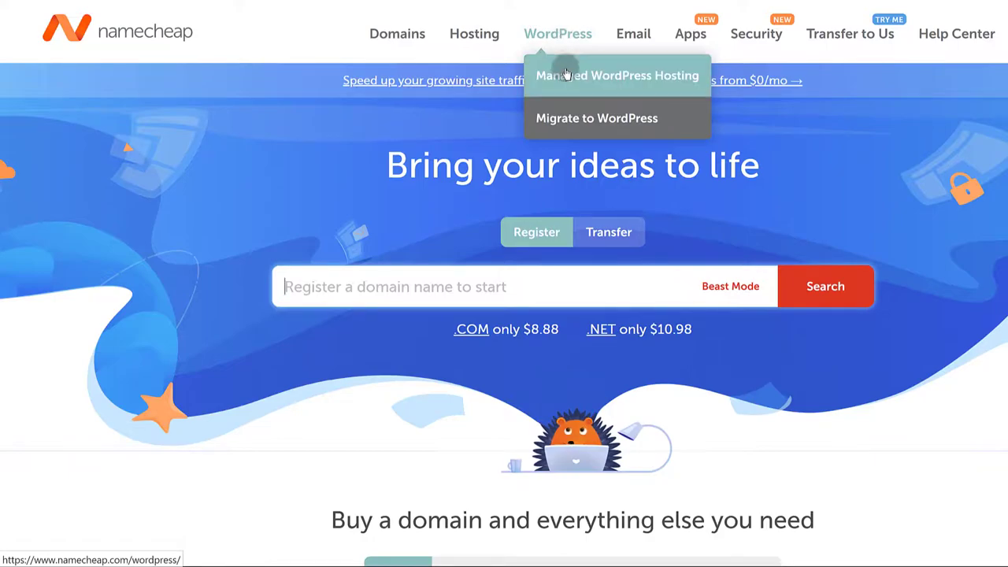
{"action": "left_click", "coordinate": [573, 76]}
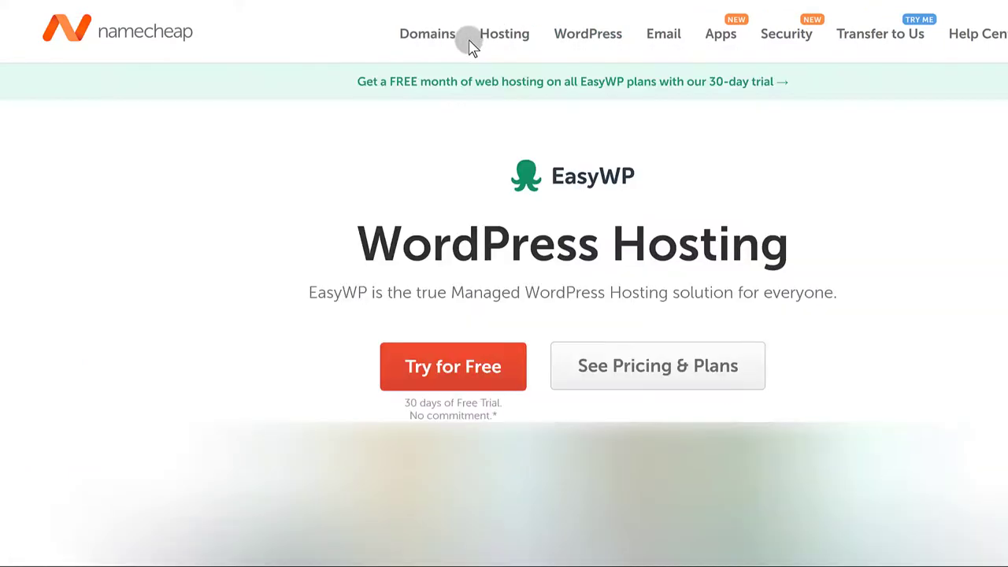
{"action": "scroll", "coordinate": [669, 228], "scroll_direction": "down", "scroll_amount": 8}
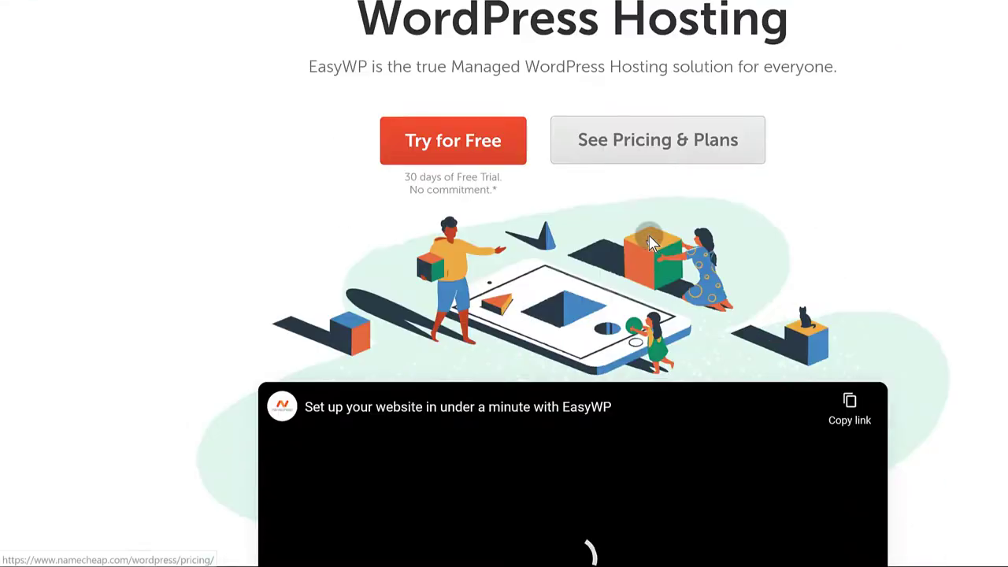
{"action": "scroll", "coordinate": [649, 236], "scroll_direction": "down", "scroll_amount": 8}
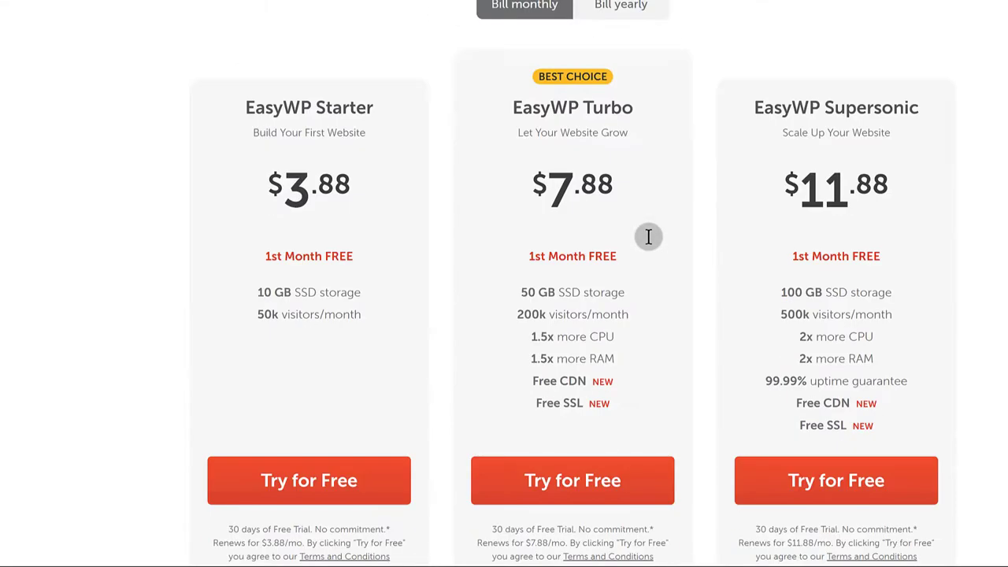
{"action": "left_click", "coordinate": [306, 489]}
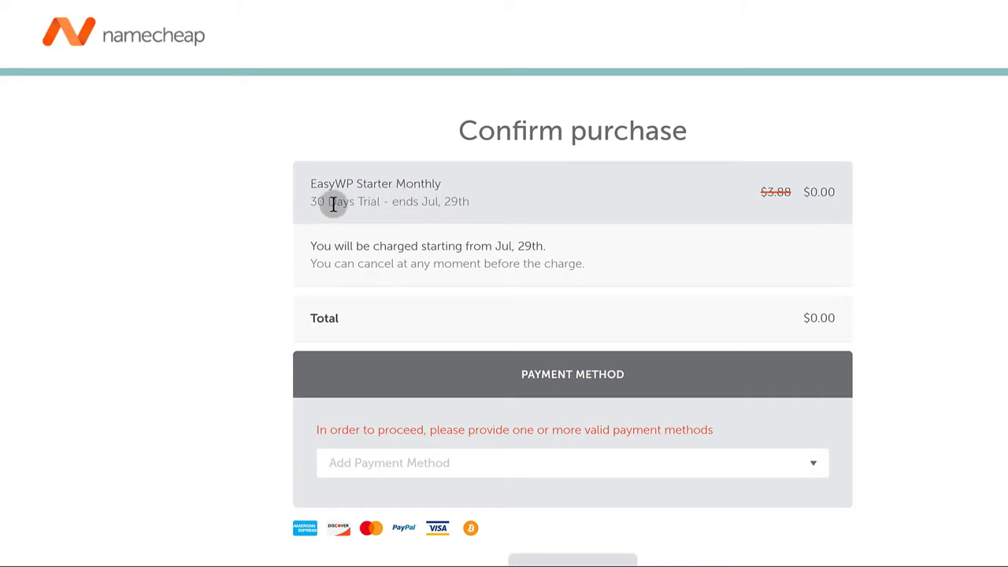
Step: Review the trial and charge terms of the purchase, and choose to add a PayPal account as the payment method
{"action": "left_click_drag", "start_coordinate": [350, 198], "coordinate": [380, 200]}
{"action": "left_click", "coordinate": [379, 200]}
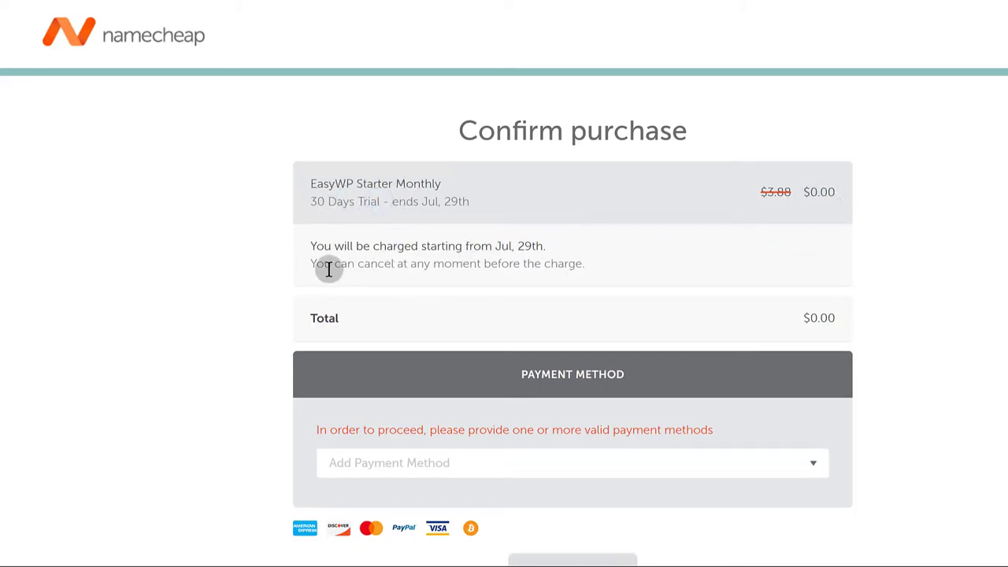
{"action": "scroll", "coordinate": [408, 266], "scroll_direction": "down", "scroll_amount": 1}
{"action": "scroll", "coordinate": [407, 266], "scroll_direction": "down", "scroll_amount": 1}
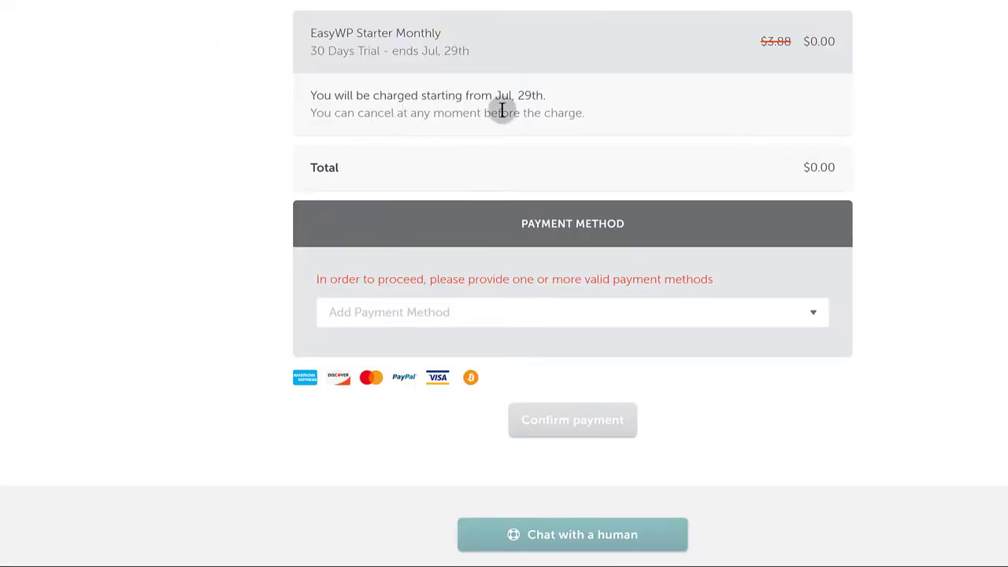
{"action": "scroll", "coordinate": [719, 108], "scroll_direction": "down", "scroll_amount": 1}
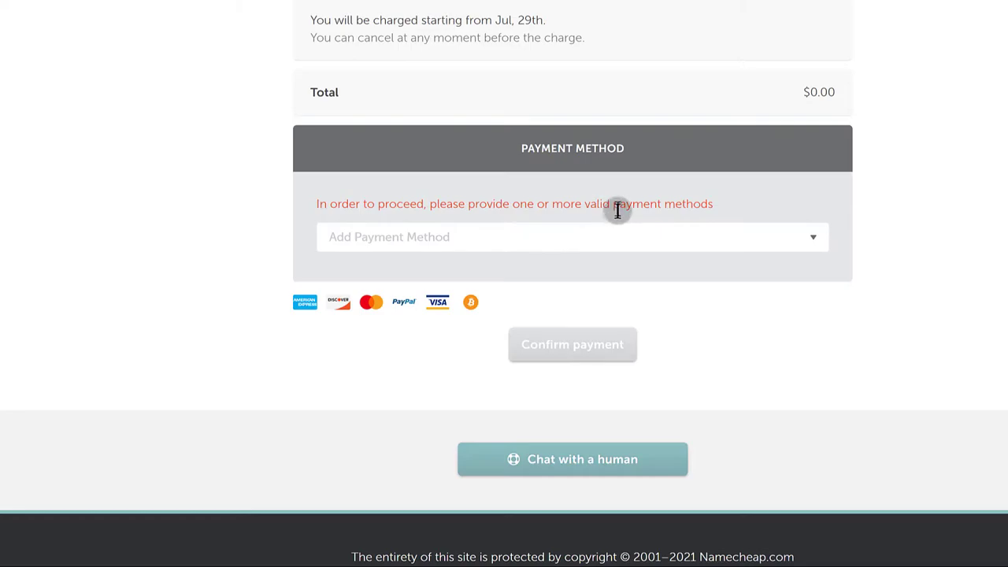
{"action": "left_click", "coordinate": [443, 235]}
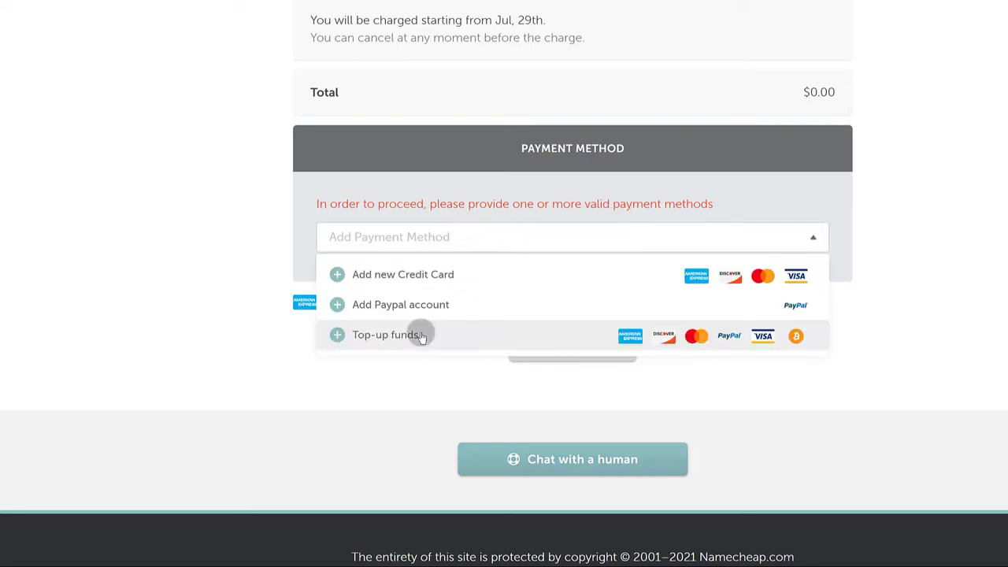
{"action": "left_click", "coordinate": [433, 314]}
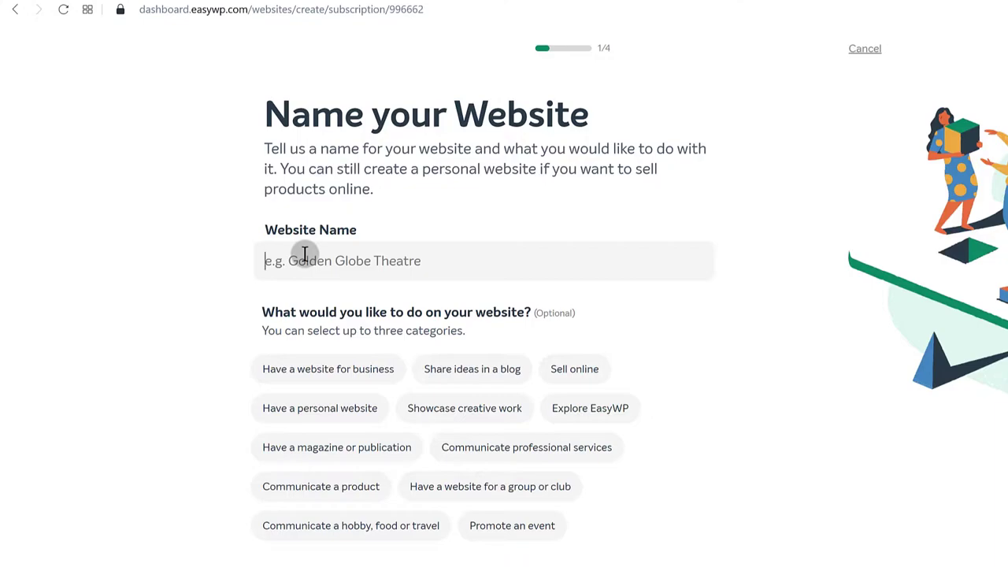
Step: Name the website "Ricky's Marketing Blog" and leave only "Share ideas in a blog" selected as its category
{"action": "type", "text": "Ricky's Marketing Blog"}
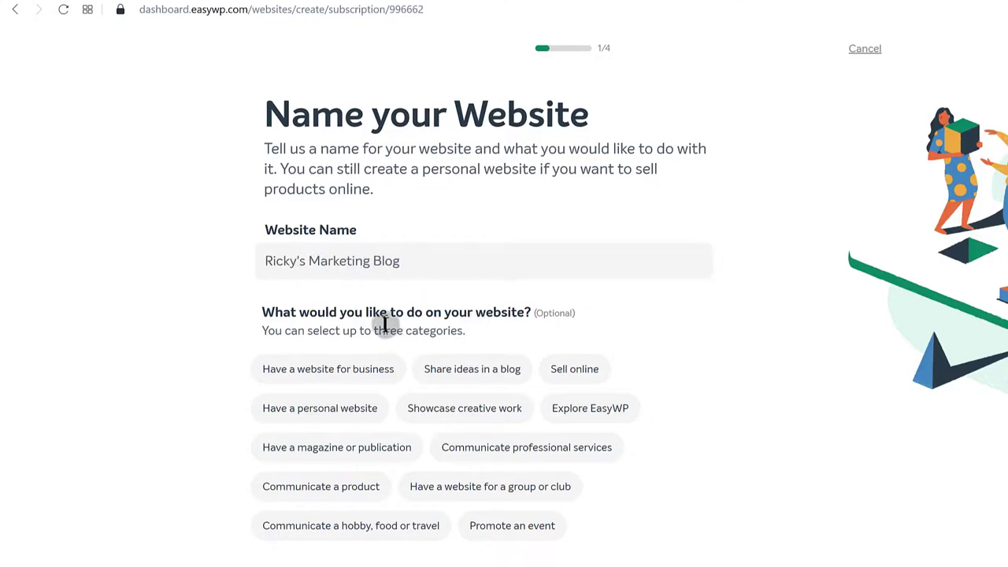
{"action": "scroll", "coordinate": [407, 329], "scroll_direction": "down", "scroll_amount": 2}
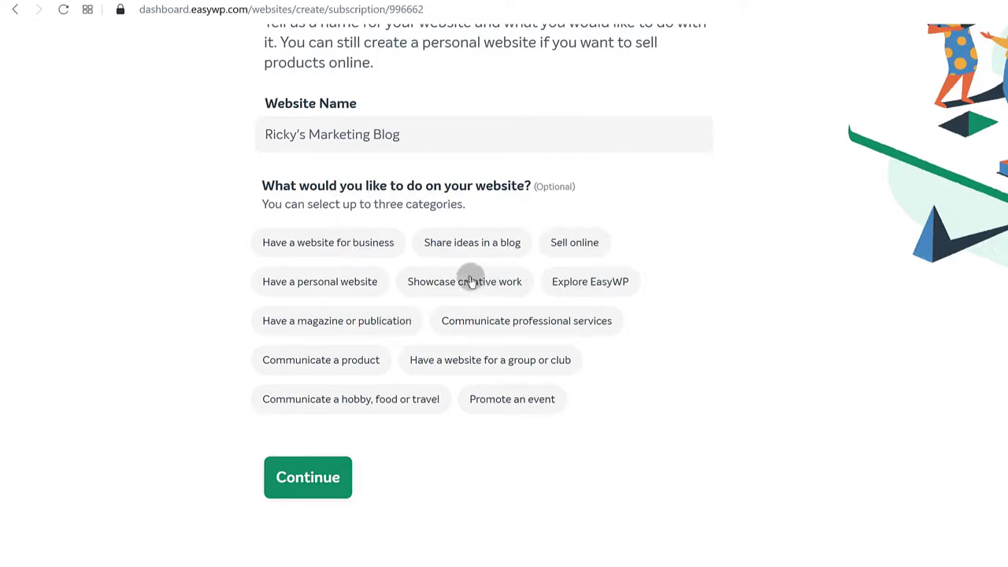
{"action": "left_click", "coordinate": [459, 245]}
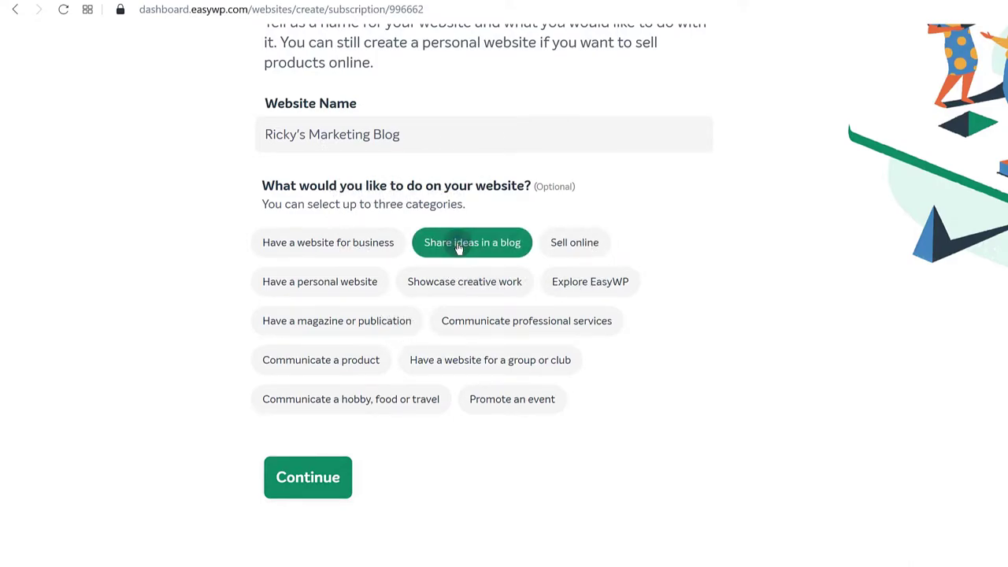
{"action": "left_click", "coordinate": [346, 252]}
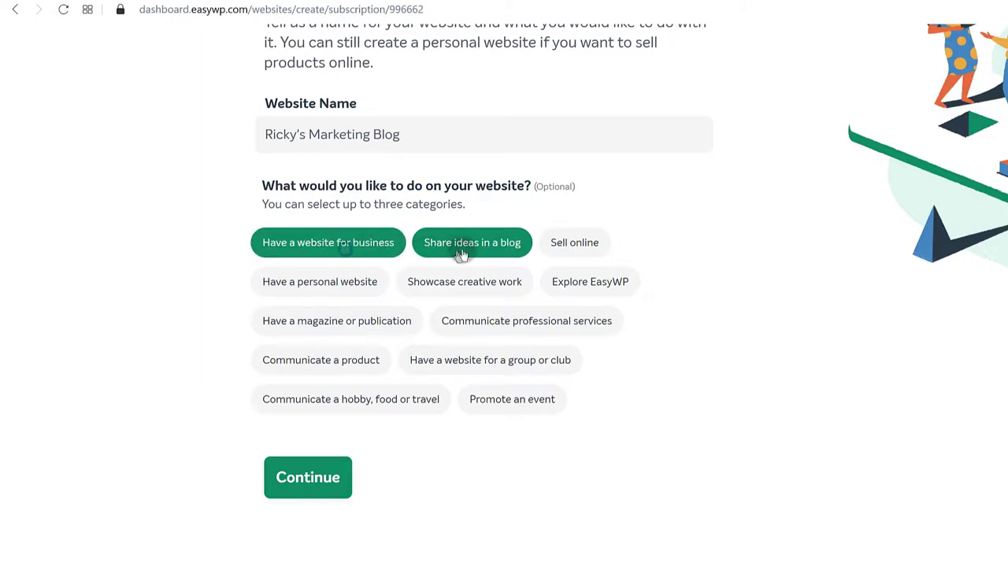
{"action": "left_click", "coordinate": [356, 249]}
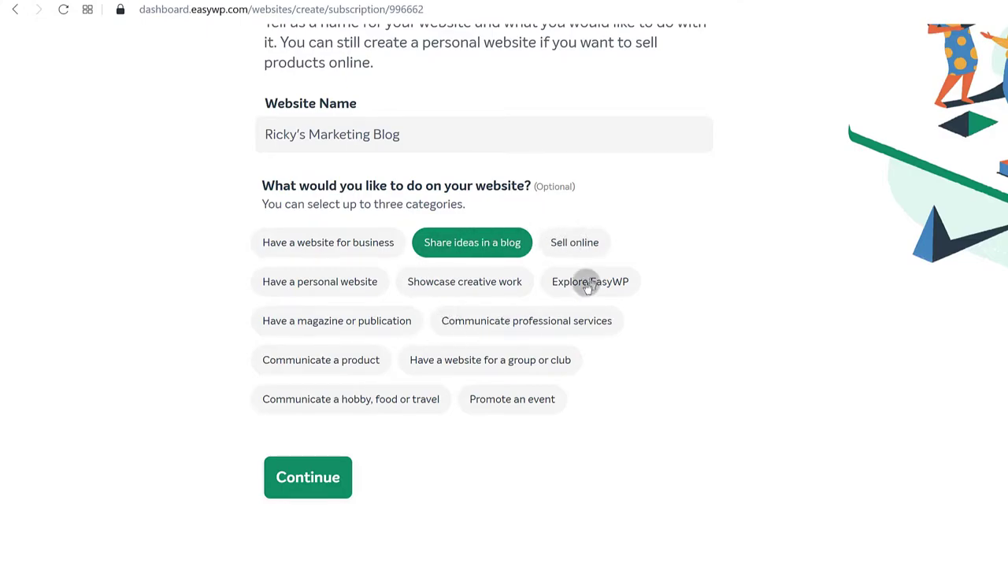
Step: Add "Sell online" and "Have a personal website" to the website's categories and continue to the domain choice
{"action": "left_click", "coordinate": [579, 243]}
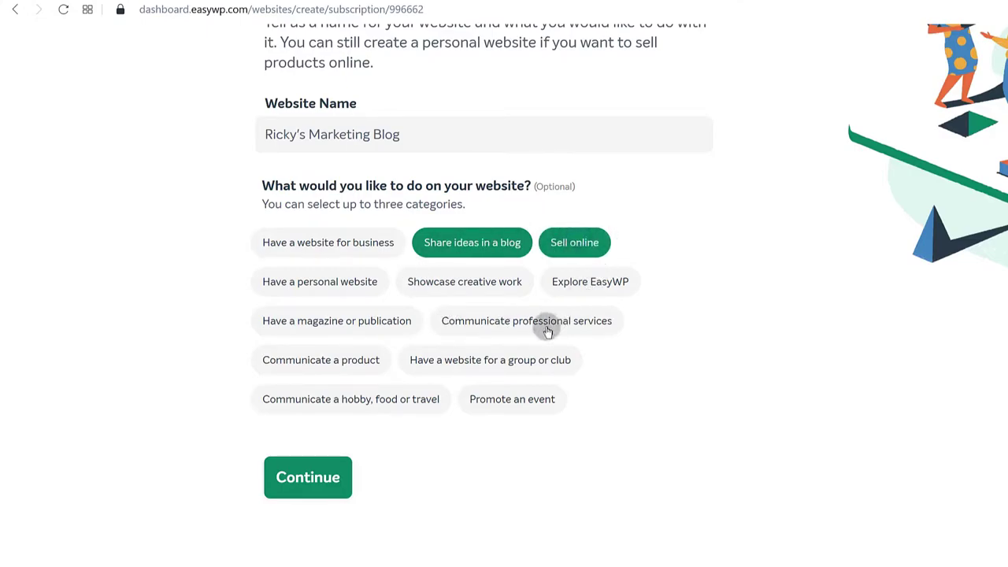
{"action": "left_click", "coordinate": [338, 282]}
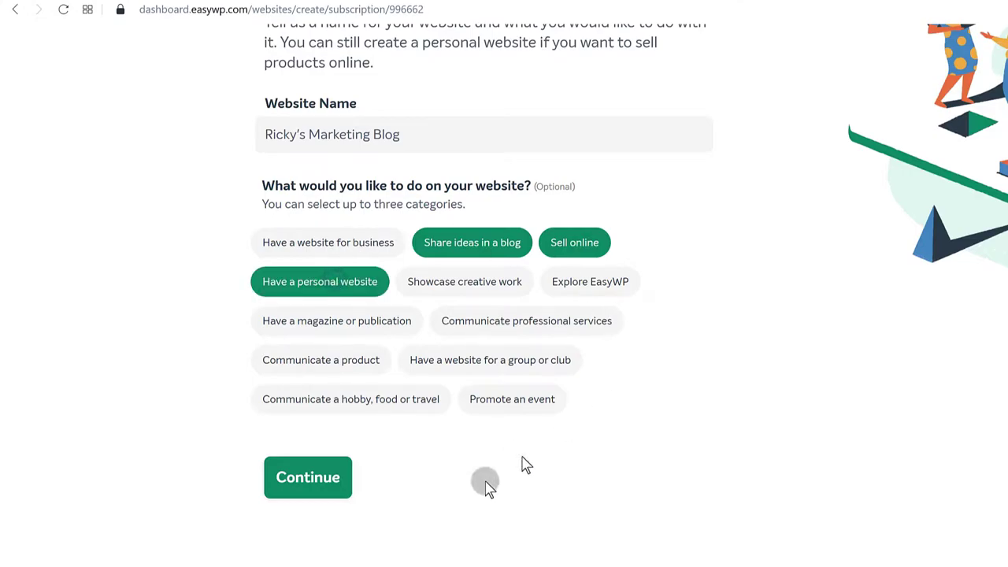
{"action": "left_click", "coordinate": [318, 473]}
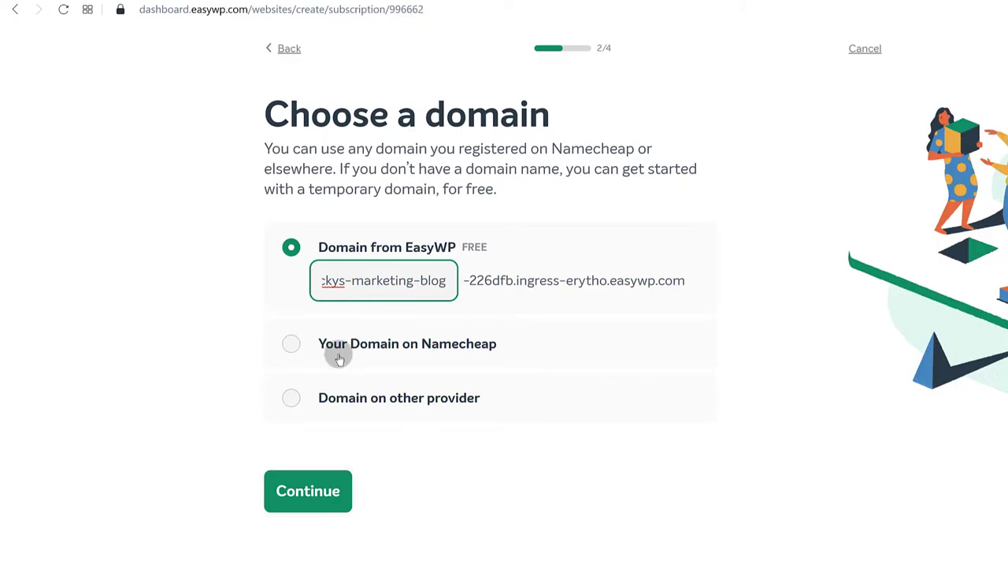
Step: Choose to use an own domain on Namecheap and check which domains can be selected
{"action": "left_click", "coordinate": [293, 344]}
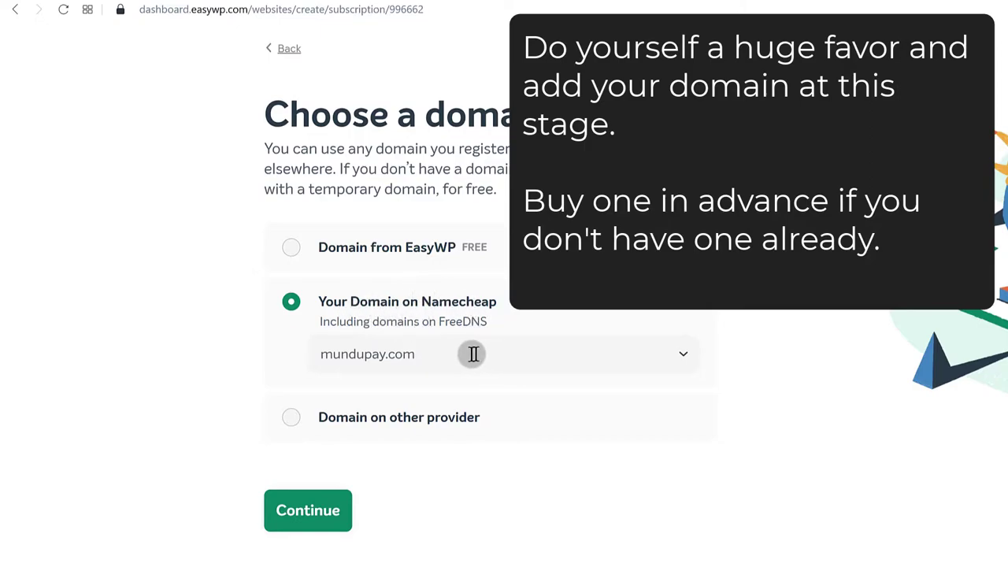
{"action": "left_click", "coordinate": [682, 357]}
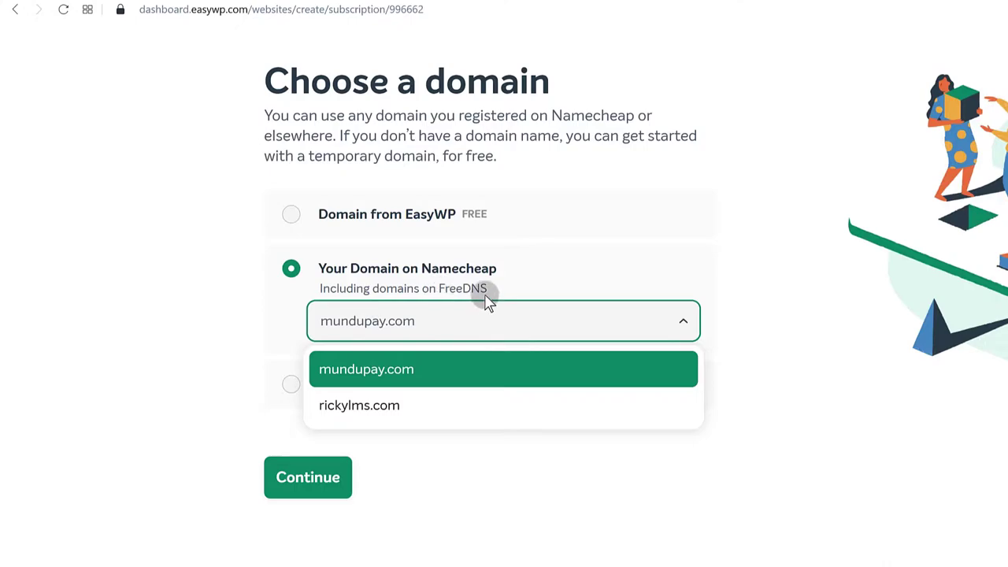
Step: Open the Namecheap site in a new tab and go to the account's domain list
{"action": "left_click", "coordinate": [224, 2]}
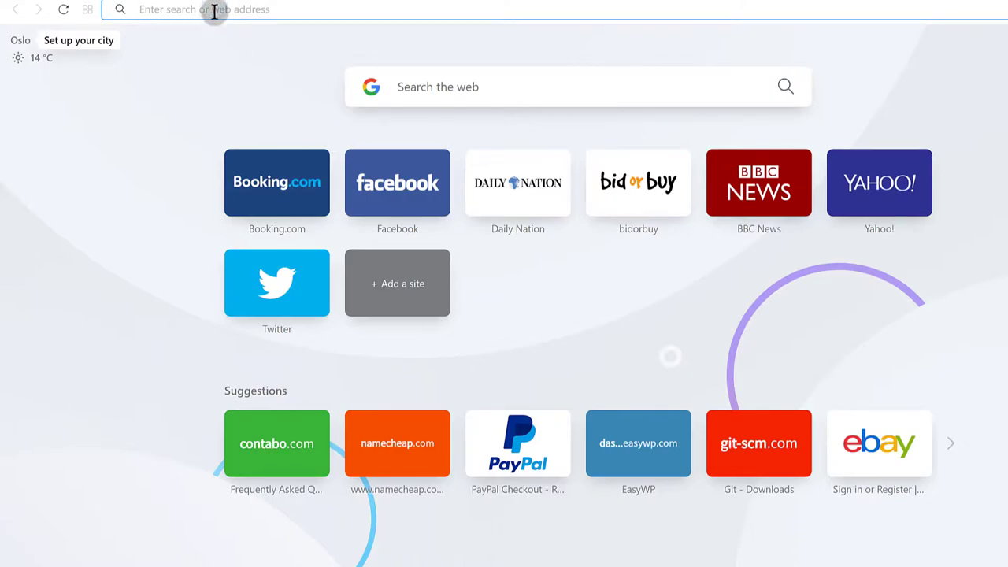
{"action": "type", "text": "n"}
{"action": "key", "text": "Return"}
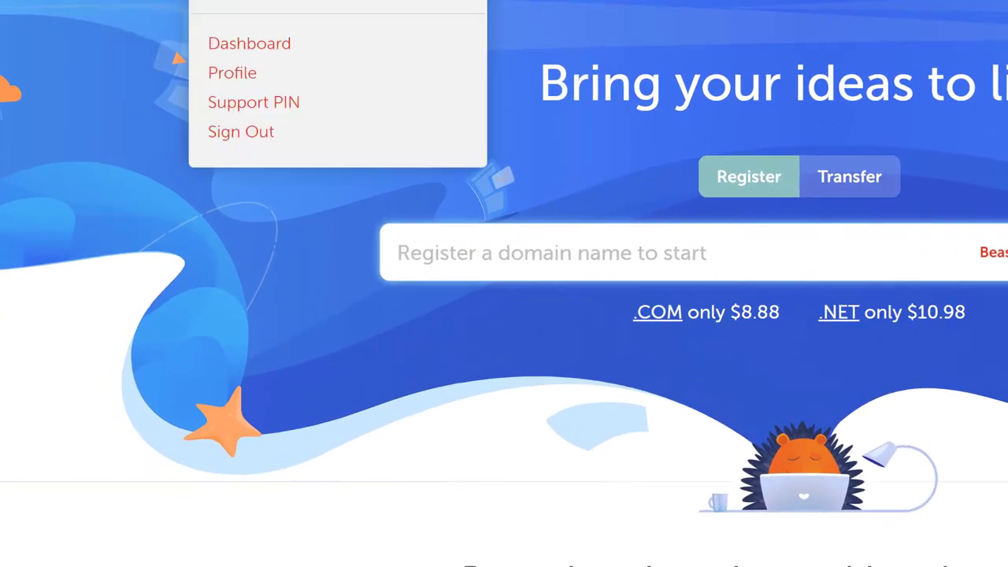
{"action": "left_click", "coordinate": [236, 46]}
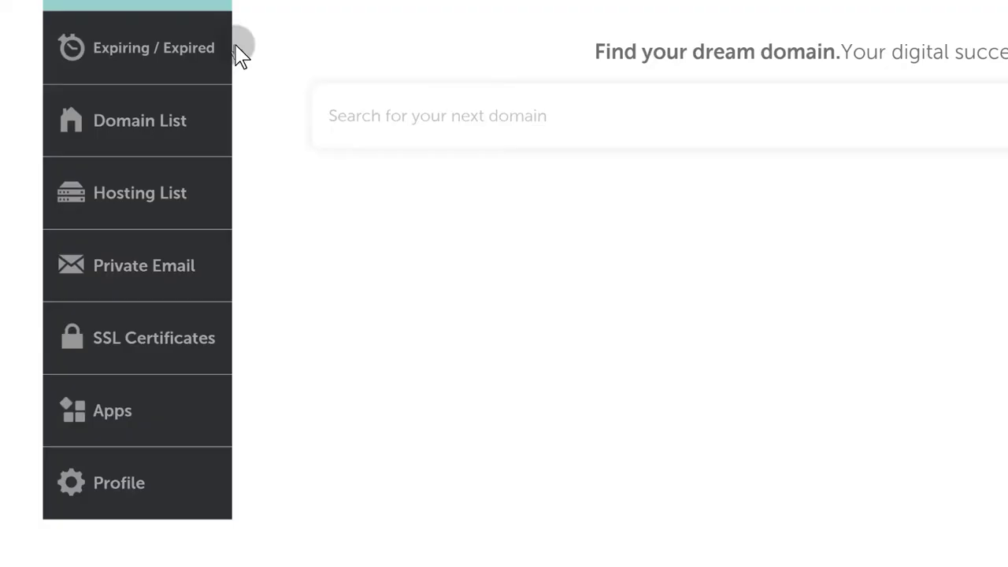
{"action": "left_click", "coordinate": [124, 136]}
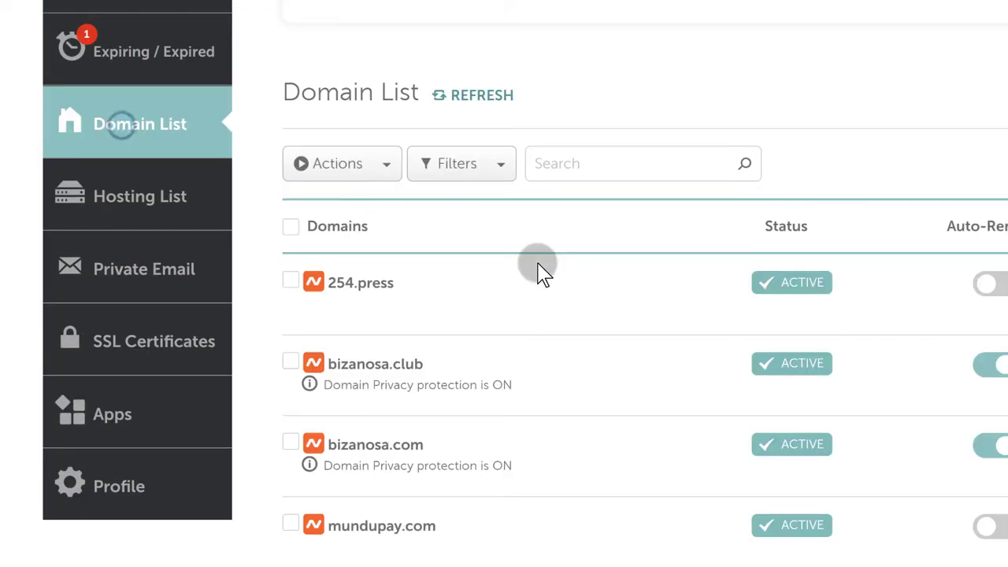
{"action": "scroll", "coordinate": [536, 276], "scroll_direction": "down", "scroll_amount": 1}
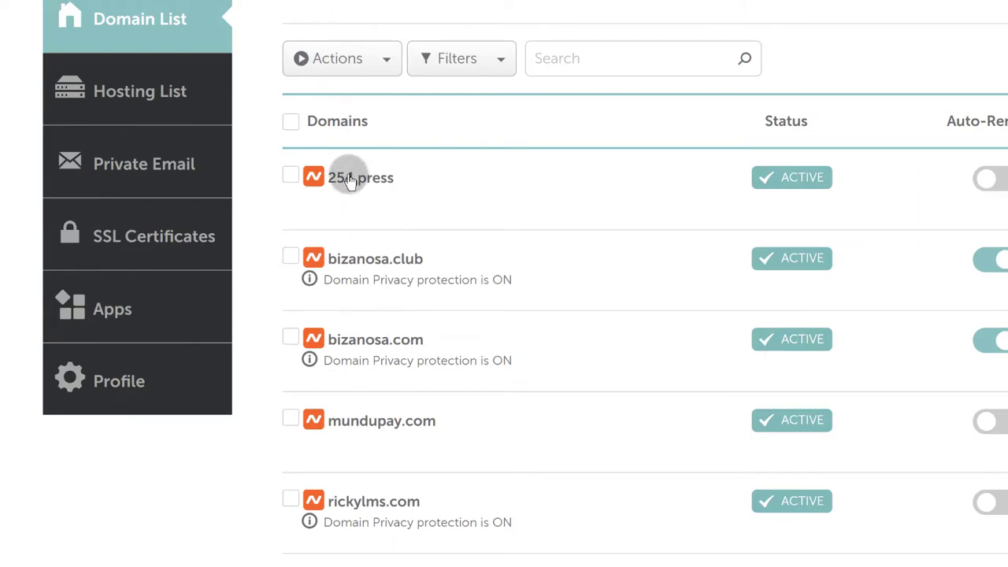
Step: Open the management page of the 254.press domain, set its nameservers to Namecheap BasicDNS and save the change
{"action": "left_click", "coordinate": [350, 180]}
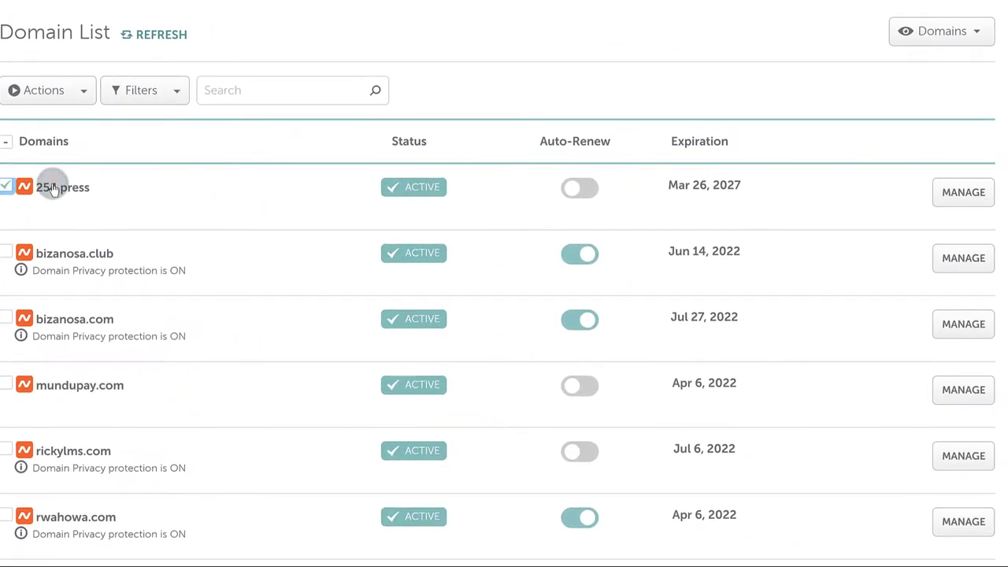
{"action": "left_click", "coordinate": [962, 197]}
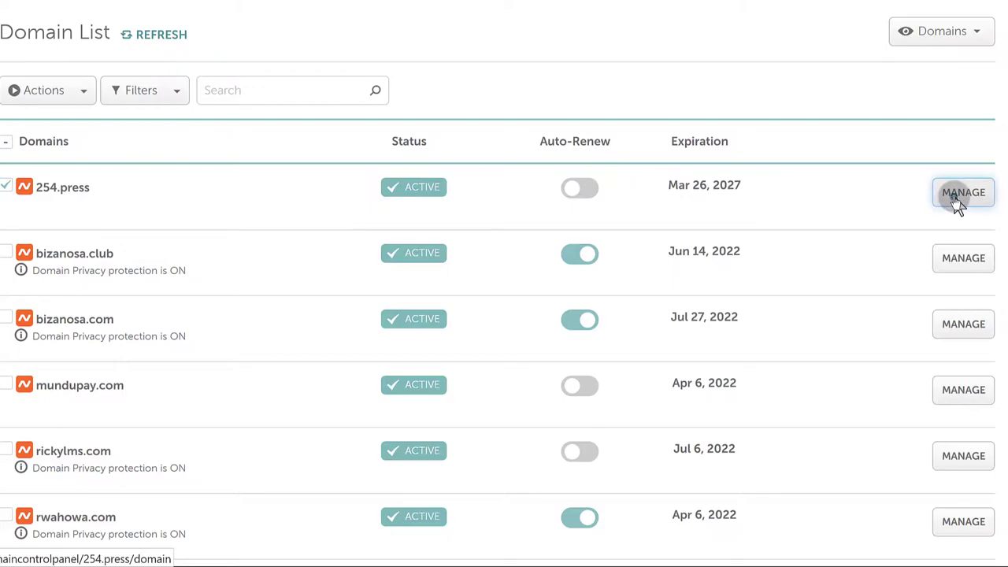
{"action": "scroll", "coordinate": [347, 270], "scroll_direction": "down", "scroll_amount": 3}
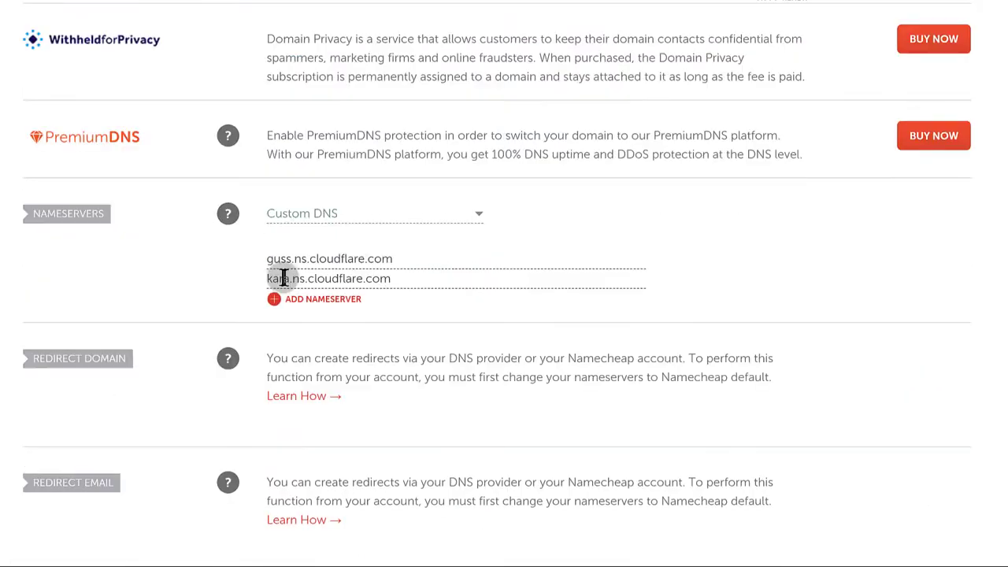
{"action": "left_click", "coordinate": [325, 214]}
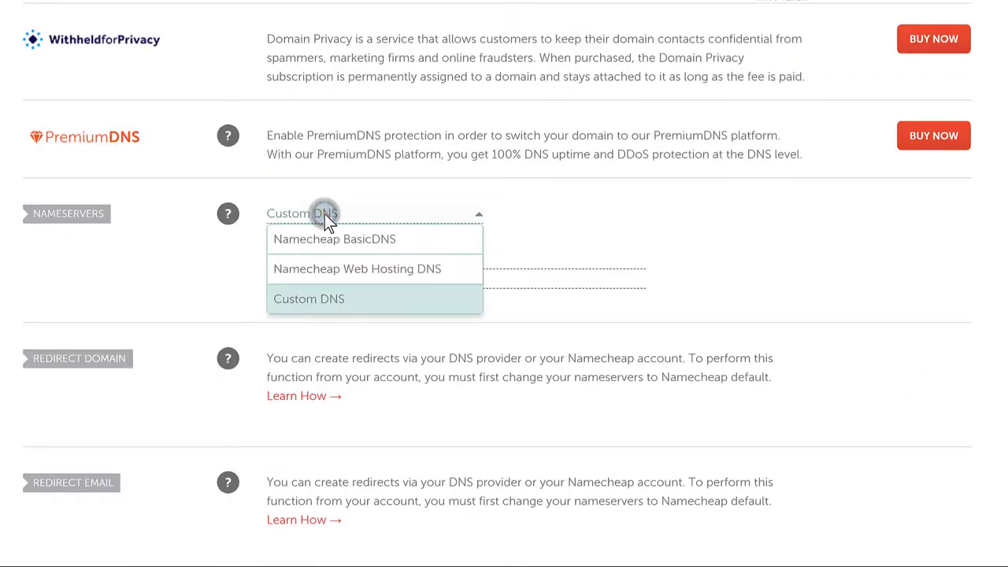
{"action": "left_click", "coordinate": [354, 246]}
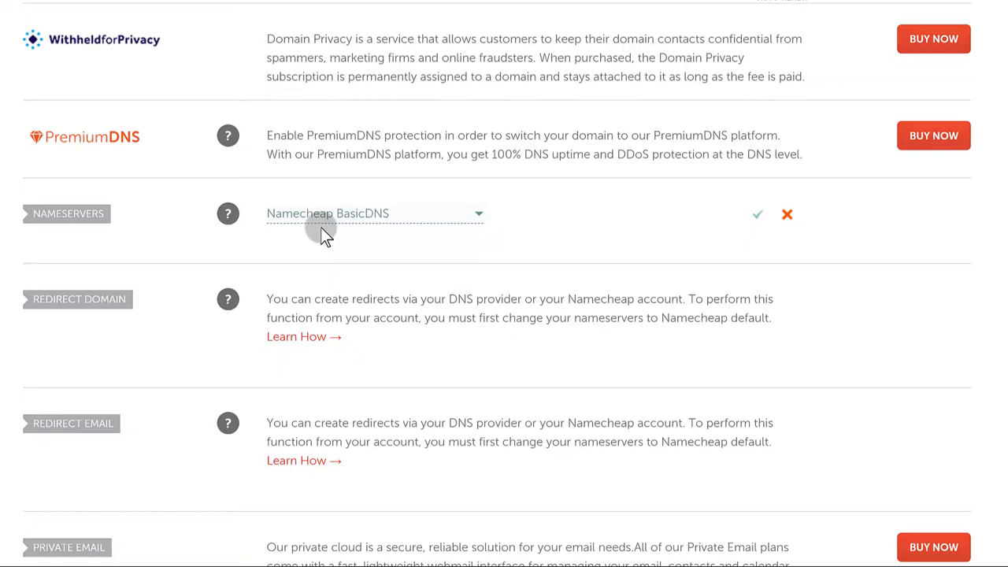
{"action": "left_click", "coordinate": [326, 228]}
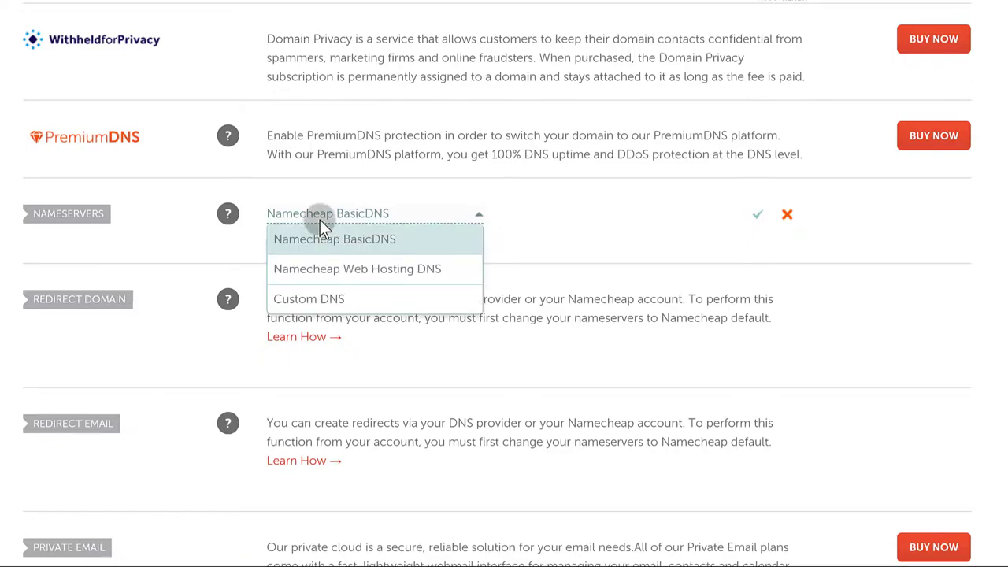
{"action": "left_click", "coordinate": [354, 250]}
{"action": "scroll", "coordinate": [354, 250], "scroll_direction": "down", "scroll_amount": 1}
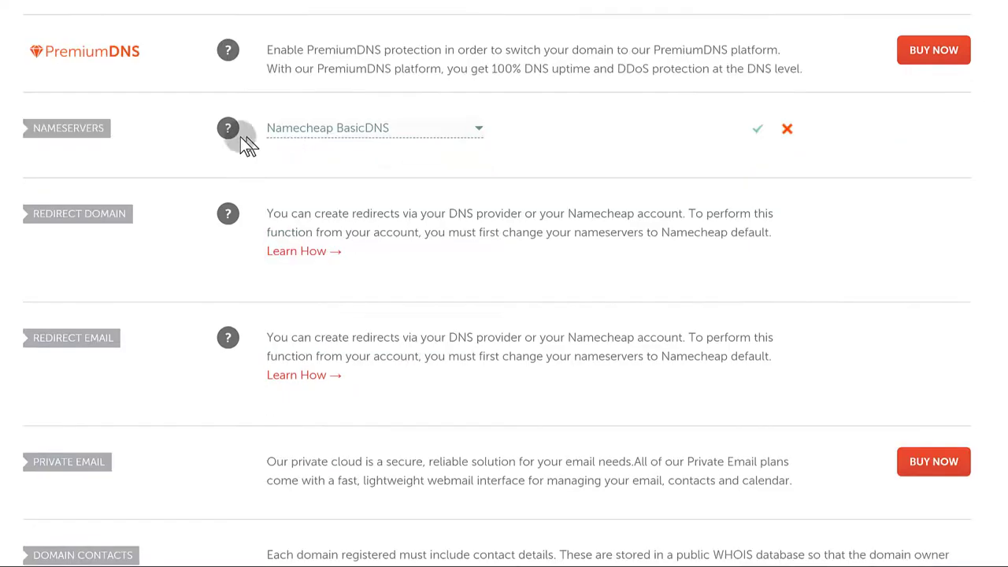
{"action": "left_click", "coordinate": [758, 133]}
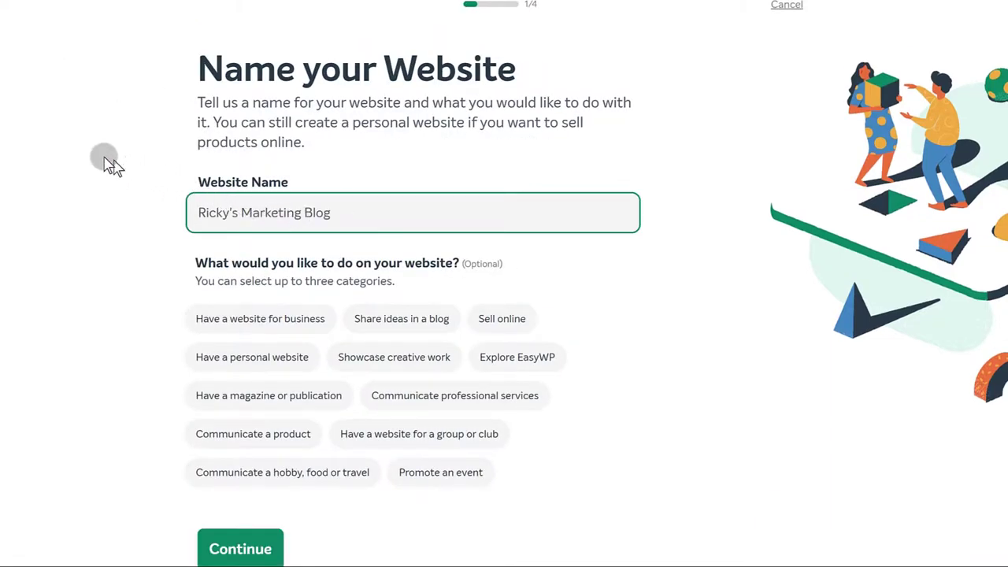
Step: In the EasyWP website setup, select "Share ideas in a blog", "Sell online" and "Have a personal website" as categories and continue
{"action": "left_click", "coordinate": [374, 319]}
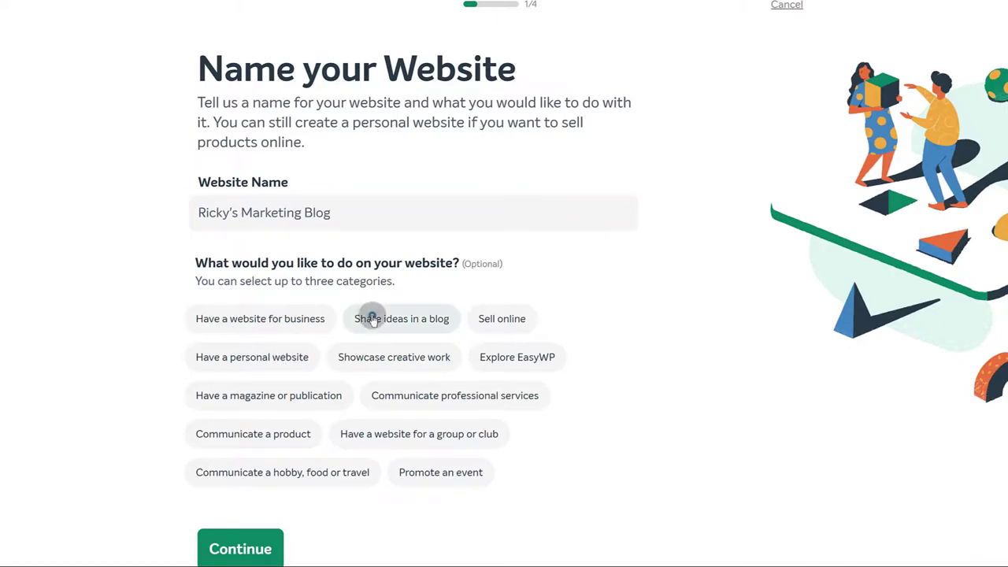
{"action": "left_click", "coordinate": [503, 324]}
{"action": "left_click", "coordinate": [248, 355]}
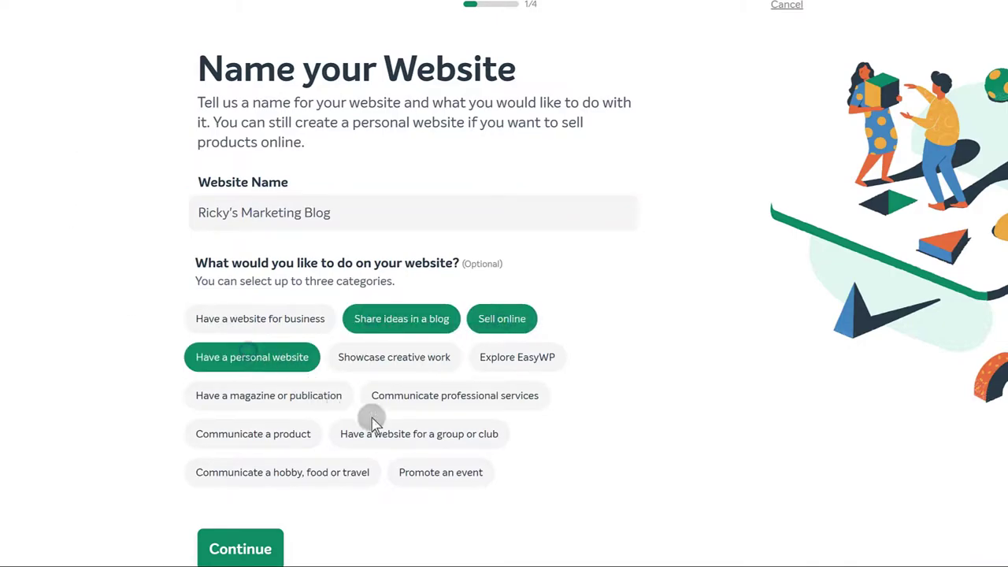
{"action": "scroll", "coordinate": [371, 425], "scroll_direction": "down", "scroll_amount": 2}
{"action": "left_click", "coordinate": [259, 425]}
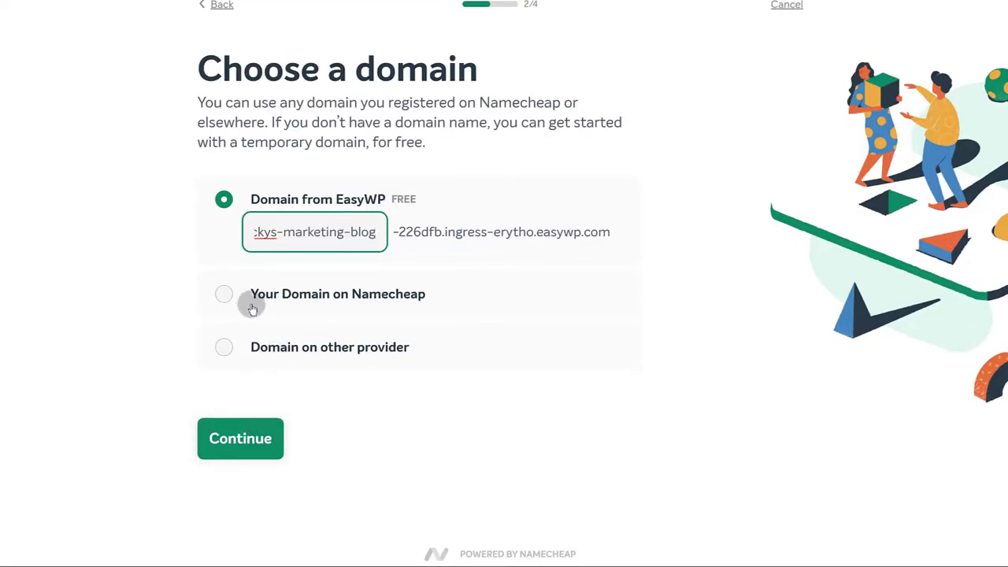
Step: Select the Namecheap domain option and check whether 254.press is offered among the available domains
{"action": "left_click", "coordinate": [227, 294]}
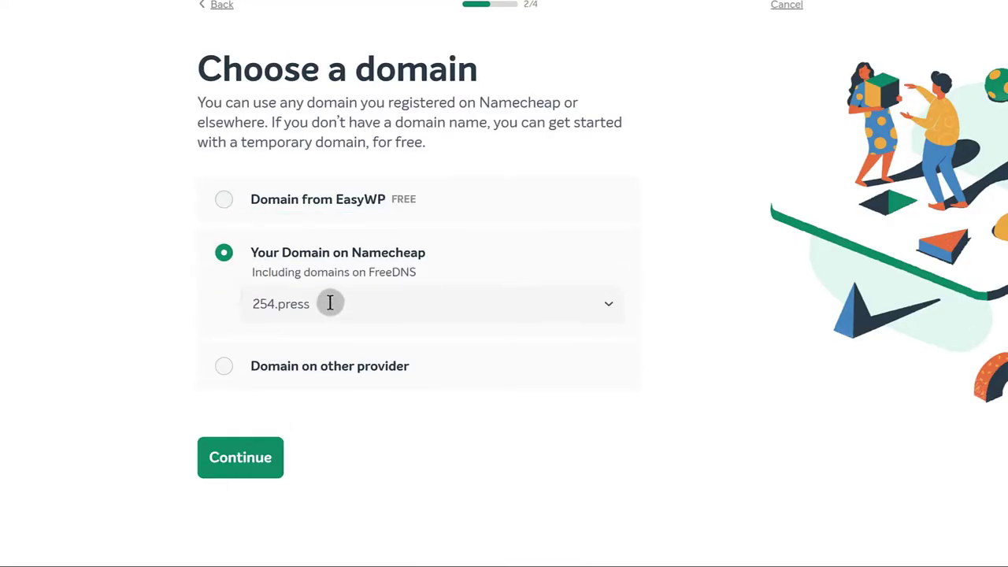
{"action": "left_click", "coordinate": [347, 314]}
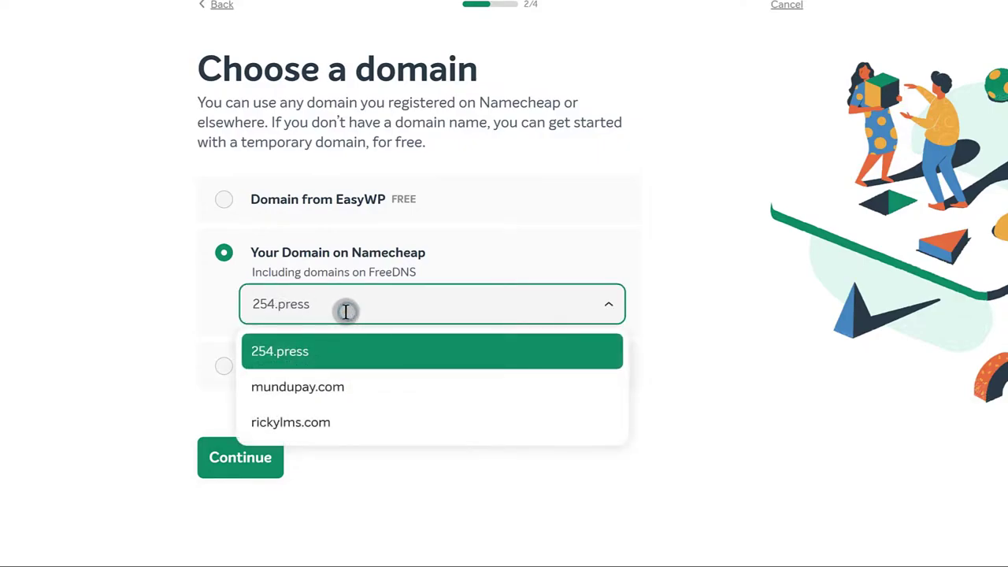
{"action": "left_click", "coordinate": [143, 338]}
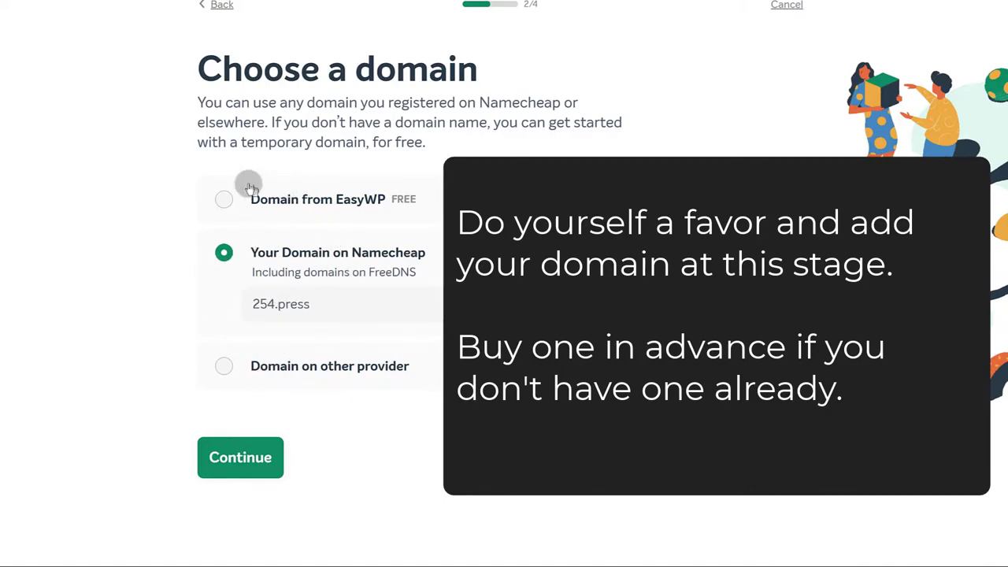
Step: Switch to the free domain from EasyWP and enter "rickmarkt" as its name
{"action": "left_click", "coordinate": [218, 365]}
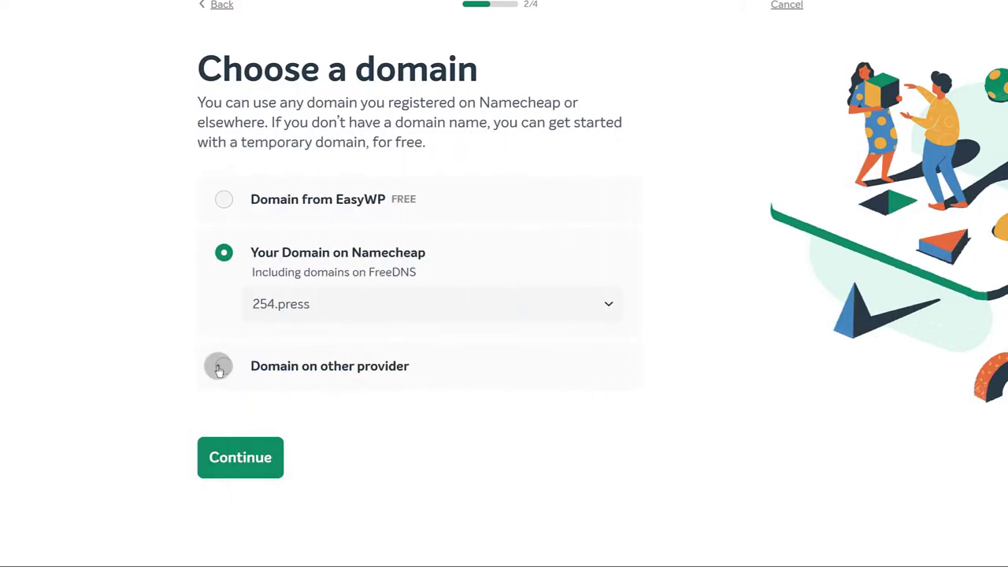
{"action": "left_click", "coordinate": [274, 201]}
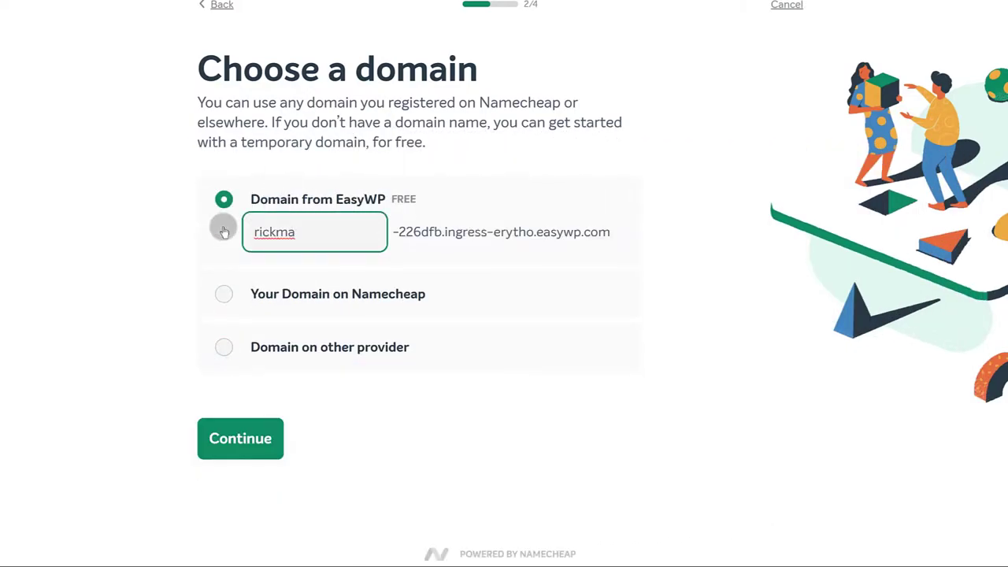
{"action": "left_click", "coordinate": [297, 237]}
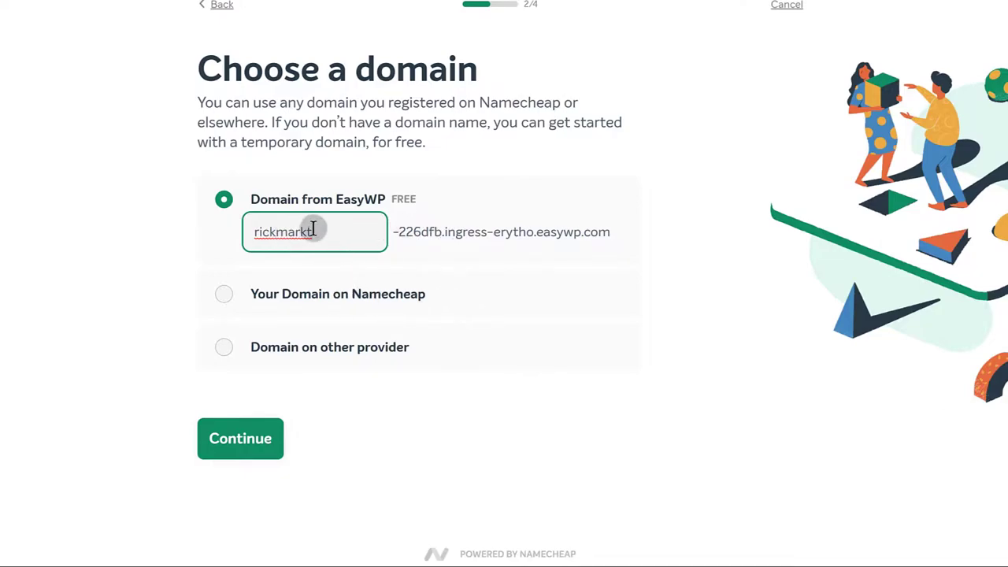
Step: Compare the options for a domain on another provider, from EasyWP and on Namecheap
{"action": "left_click", "coordinate": [304, 349]}
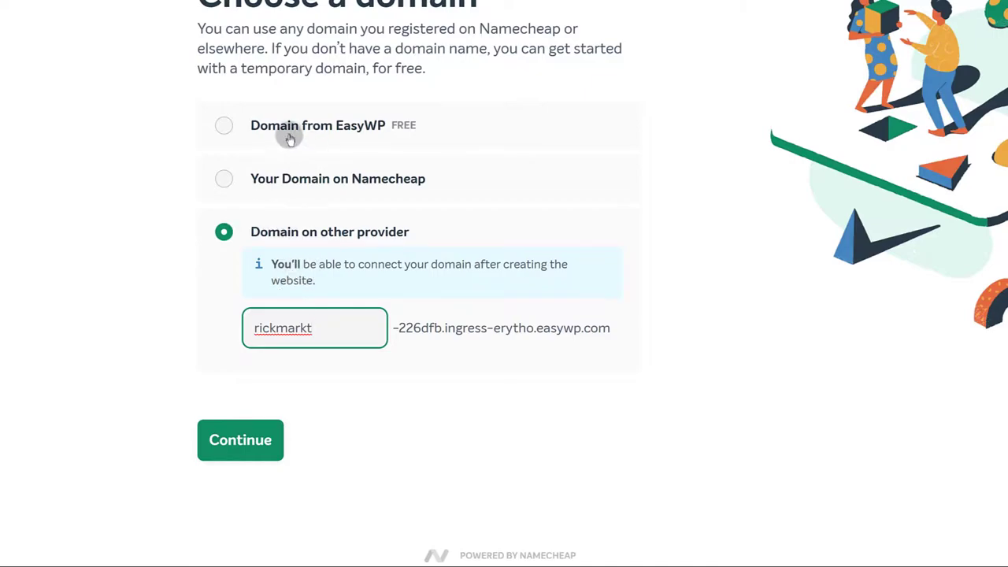
{"action": "left_click", "coordinate": [225, 128]}
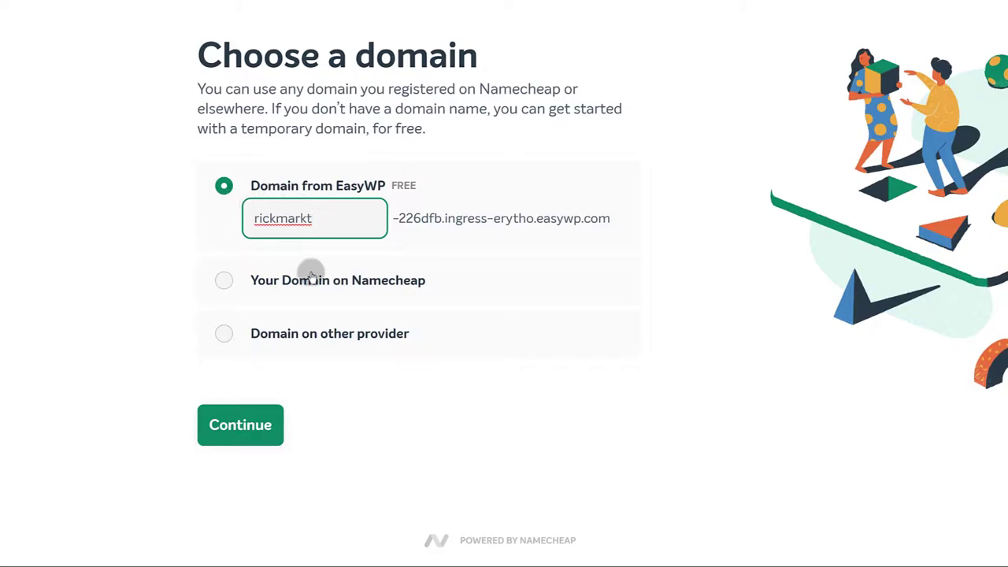
{"action": "left_click", "coordinate": [228, 282]}
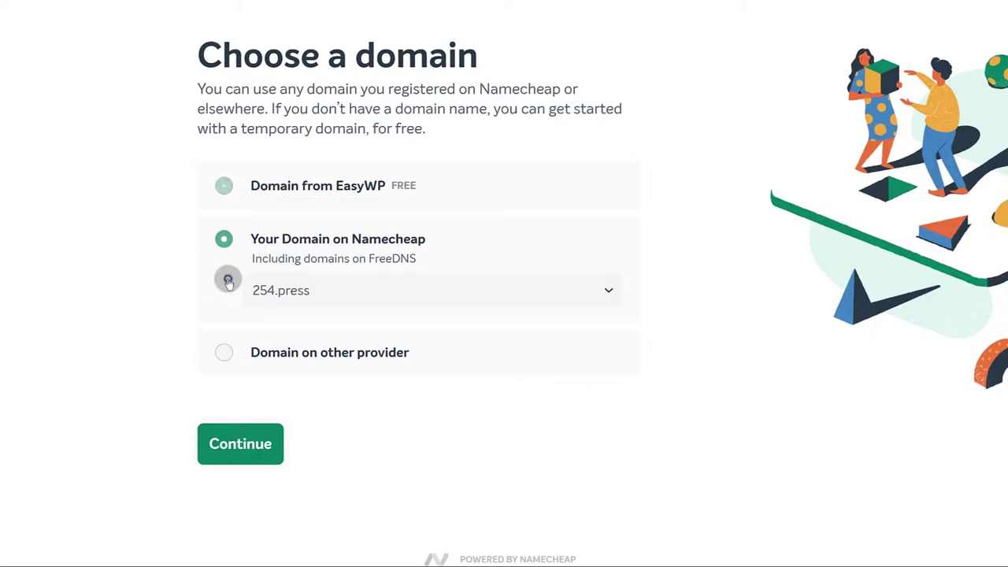
Step: Select the free EasyWP domain with the name "rickmarkt" and continue to the plugin choice
{"action": "left_click", "coordinate": [224, 187]}
{"action": "triple_click", "coordinate": [361, 218]}
{"action": "type", "text": "rickmarkt"}
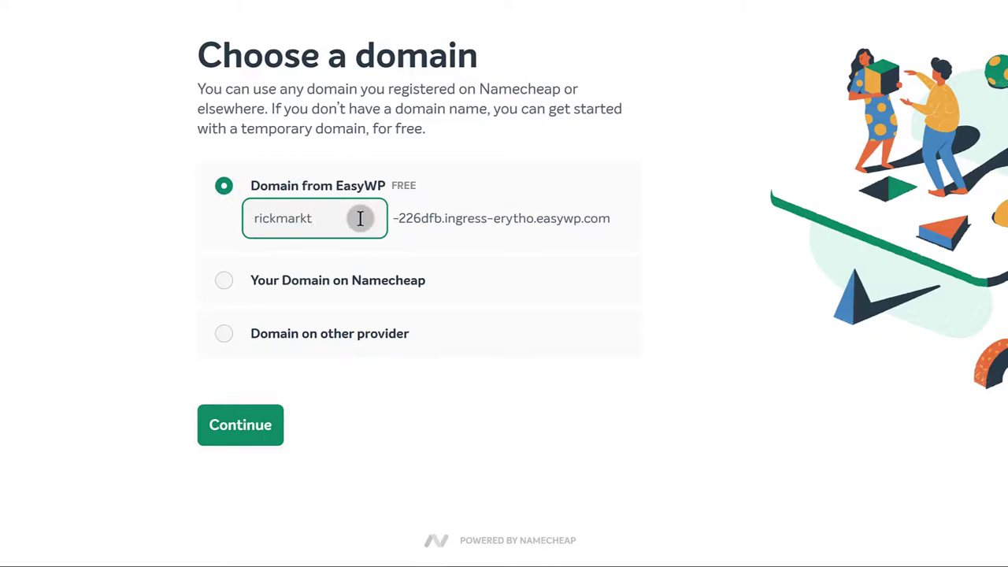
{"action": "left_click", "coordinate": [216, 426]}
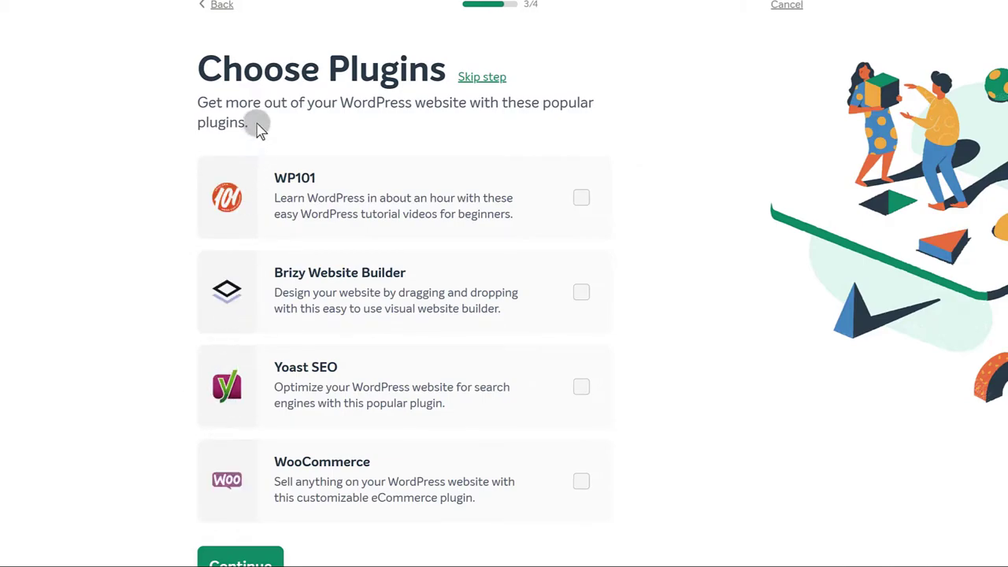
Step: Choose only the Yoast SEO plugin for the website, leaving WooCommerce out, and continue to the details review
{"action": "scroll", "coordinate": [377, 177], "scroll_direction": "down", "scroll_amount": 1}
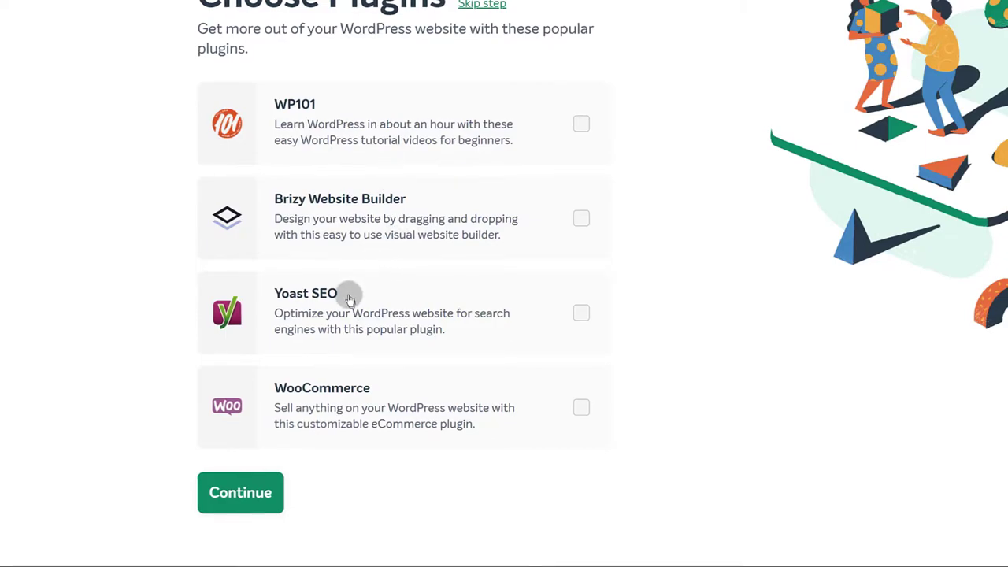
{"action": "scroll", "coordinate": [366, 252], "scroll_direction": "up", "scroll_amount": 1}
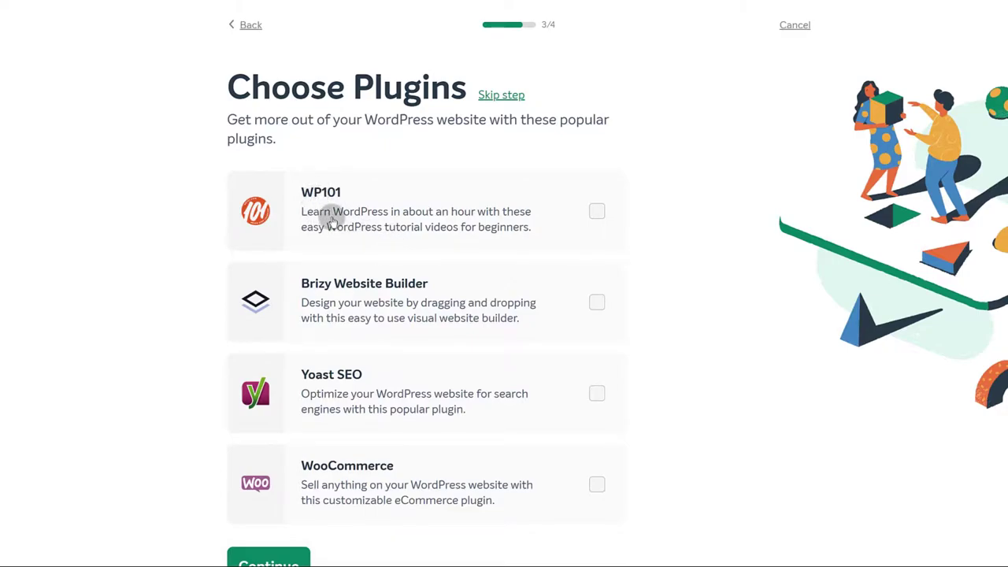
{"action": "scroll", "coordinate": [338, 223], "scroll_direction": "down", "scroll_amount": 2}
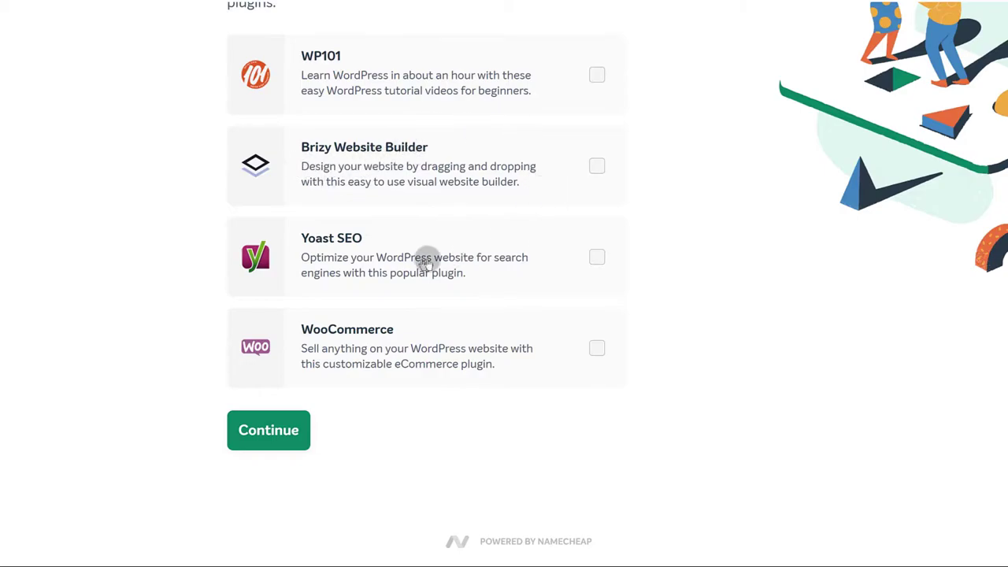
{"action": "left_click", "coordinate": [600, 260]}
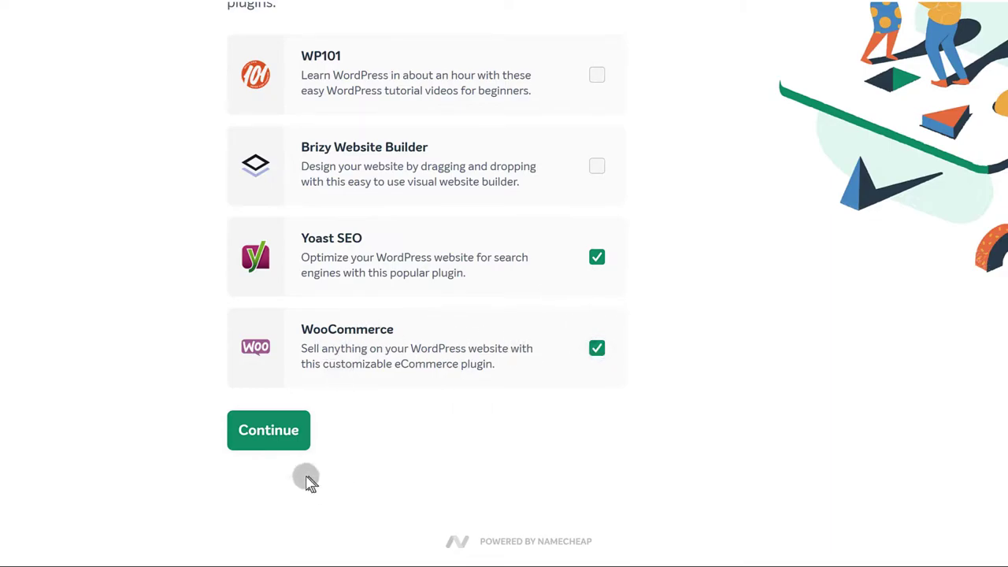
{"action": "scroll", "coordinate": [388, 320], "scroll_direction": "up", "scroll_amount": 2}
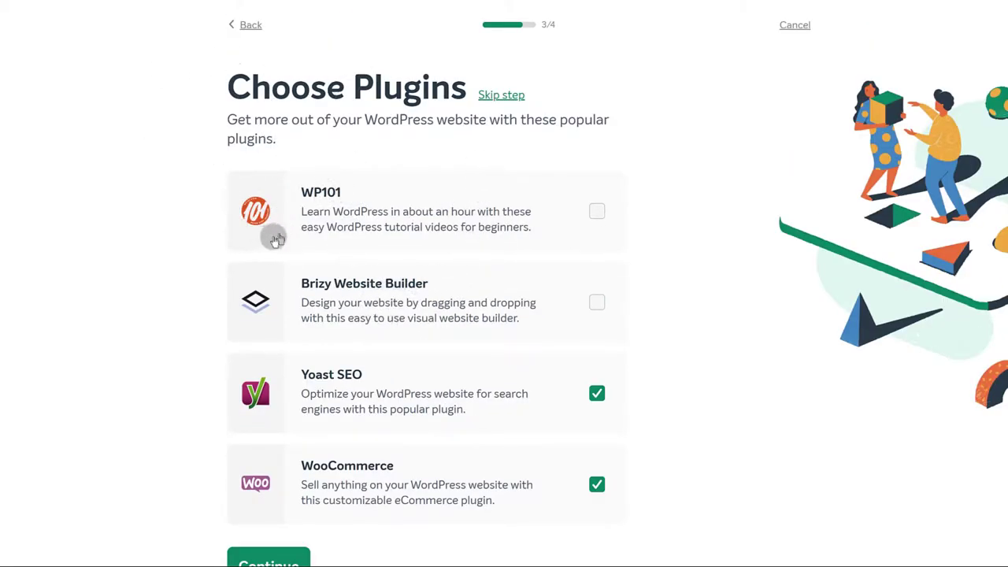
{"action": "scroll", "coordinate": [295, 233], "scroll_direction": "down", "scroll_amount": 2}
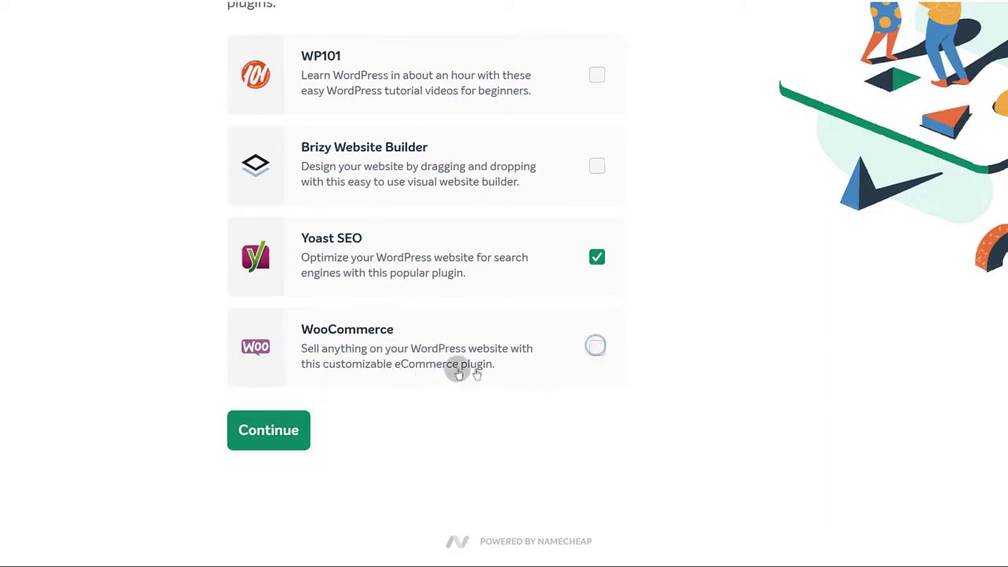
{"action": "left_click", "coordinate": [253, 436]}
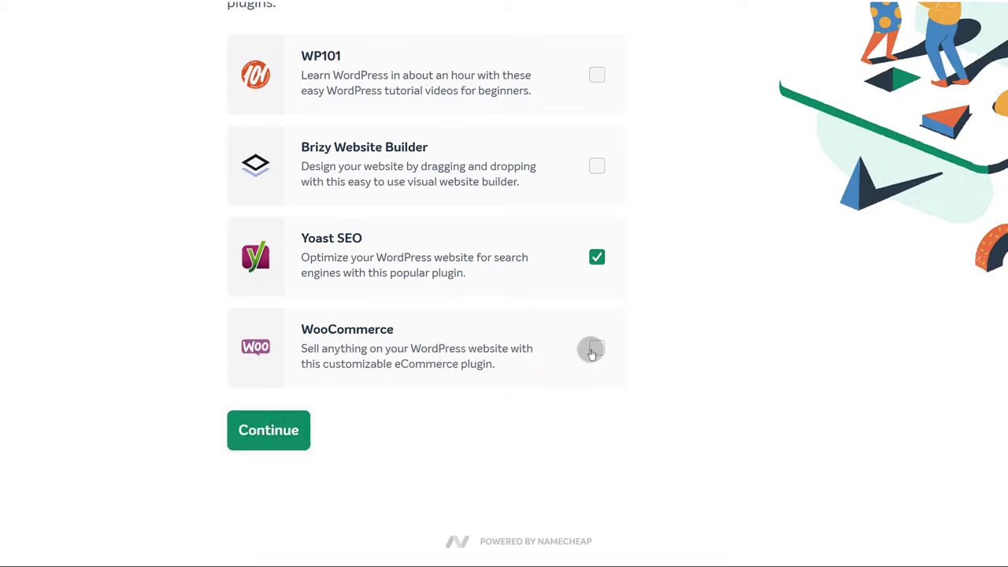
{"action": "left_click", "coordinate": [272, 431]}
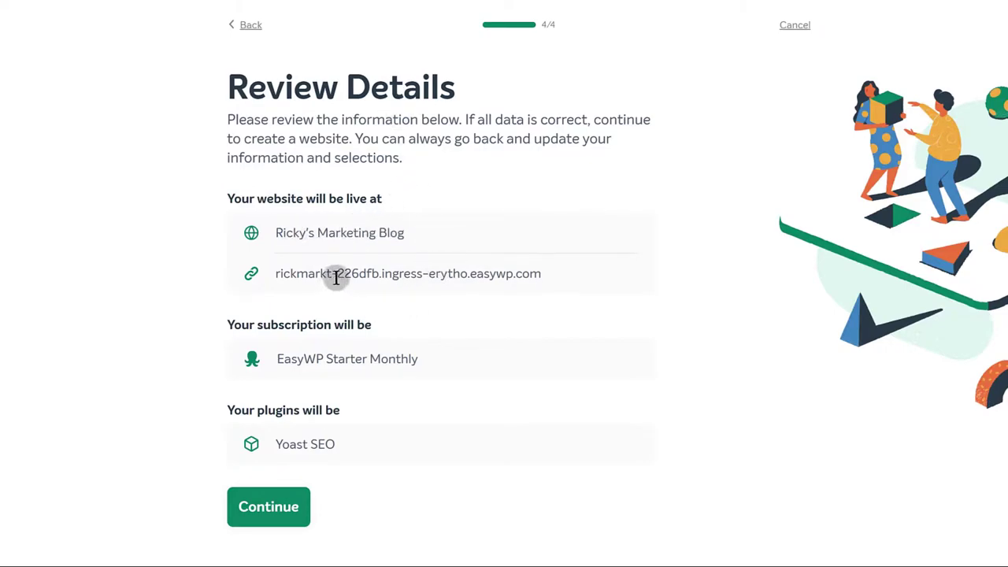
Step: Review the site's domain, EasyWP Starter Monthly subscription and plugin selection, and confirm creation of the website
{"action": "scroll", "coordinate": [464, 277], "scroll_direction": "down", "scroll_amount": 2}
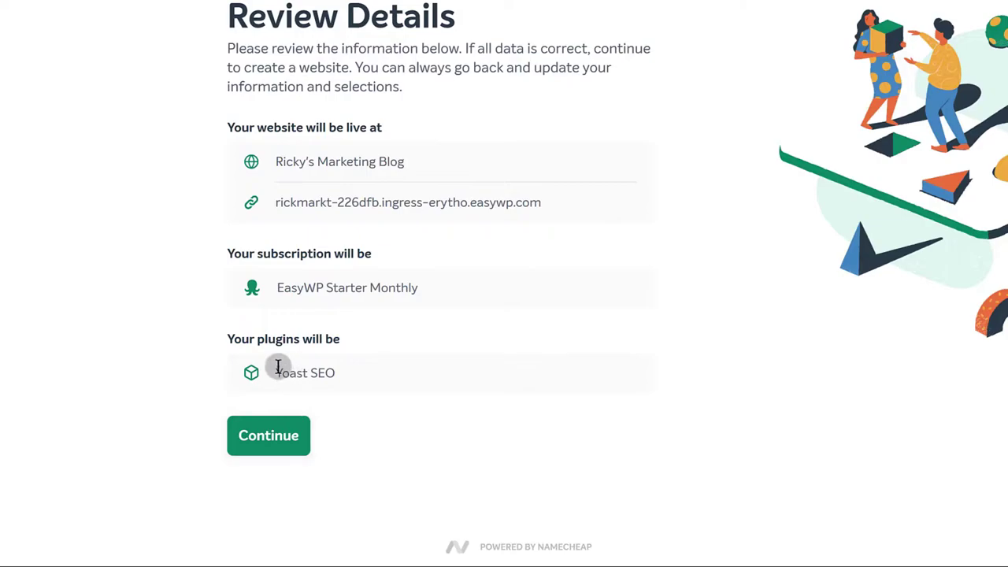
{"action": "left_click_drag", "start_coordinate": [277, 367], "coordinate": [327, 374]}
{"action": "left_click", "coordinate": [357, 411]}
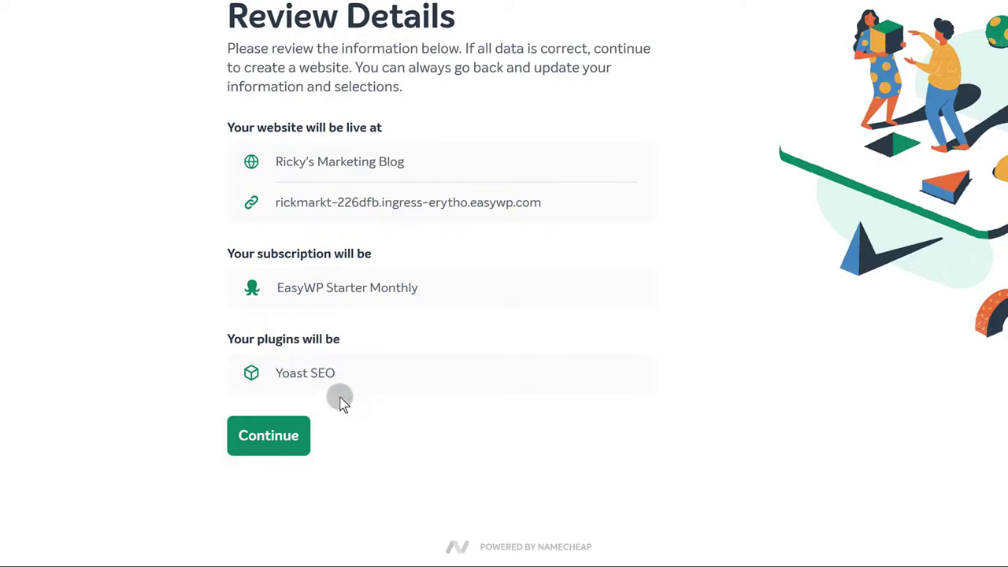
{"action": "left_click", "coordinate": [273, 448]}
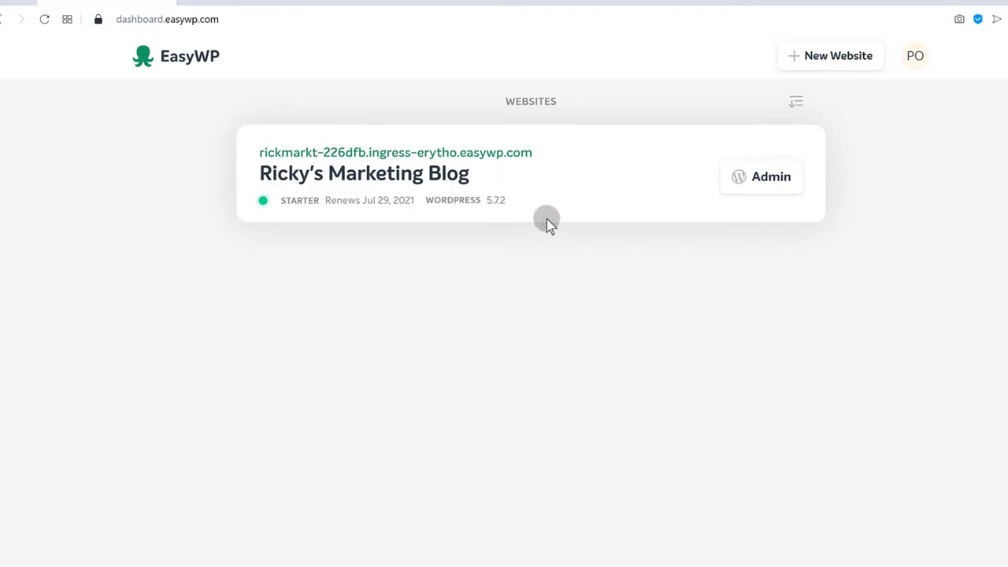
Step: Open the new blog's WordPress admin in a new tab and view its list of users
{"action": "right_click", "coordinate": [755, 178]}
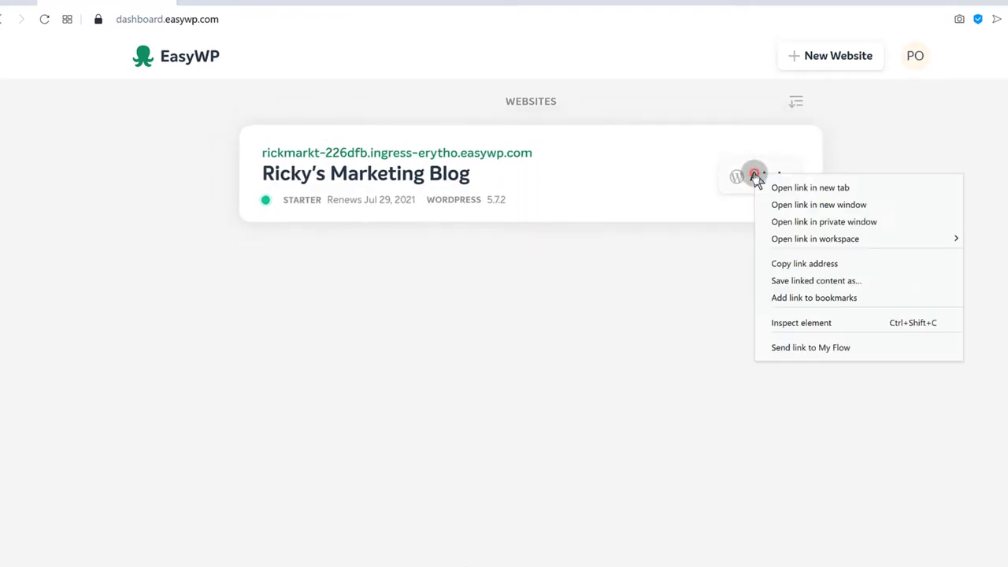
{"action": "left_click", "coordinate": [763, 189]}
{"action": "left_click", "coordinate": [214, 3]}
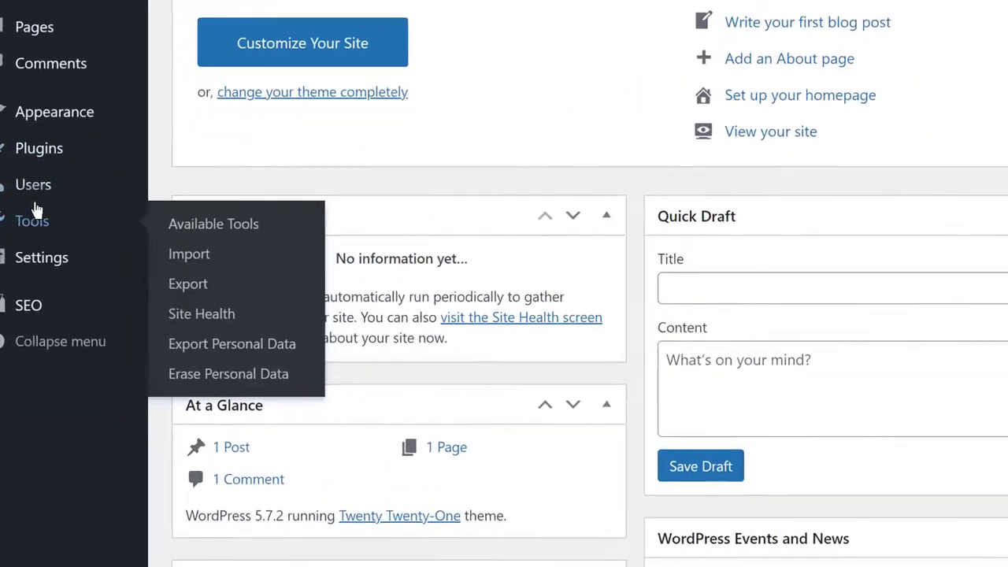
{"action": "mouse_move", "coordinate": [25, 318]}
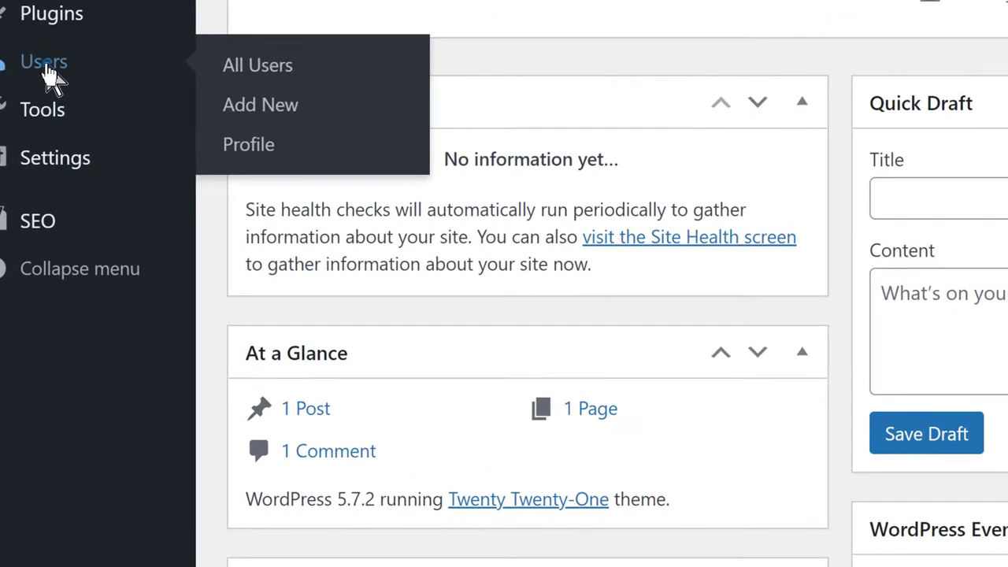
{"action": "left_click", "coordinate": [47, 73]}
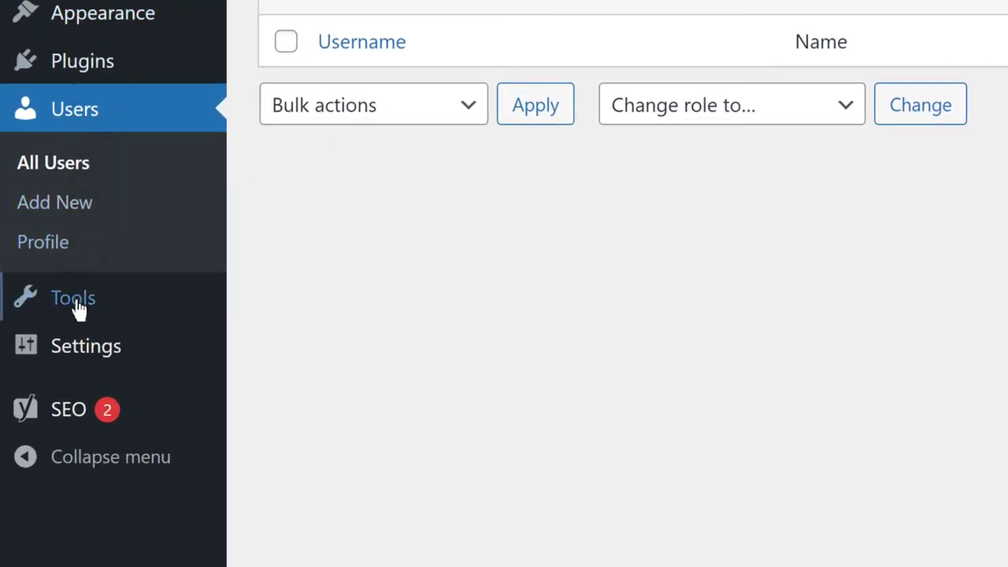
Step: Search the plugins available to add for "woo", and install and activate WooCommerce
{"action": "left_click", "coordinate": [76, 67]}
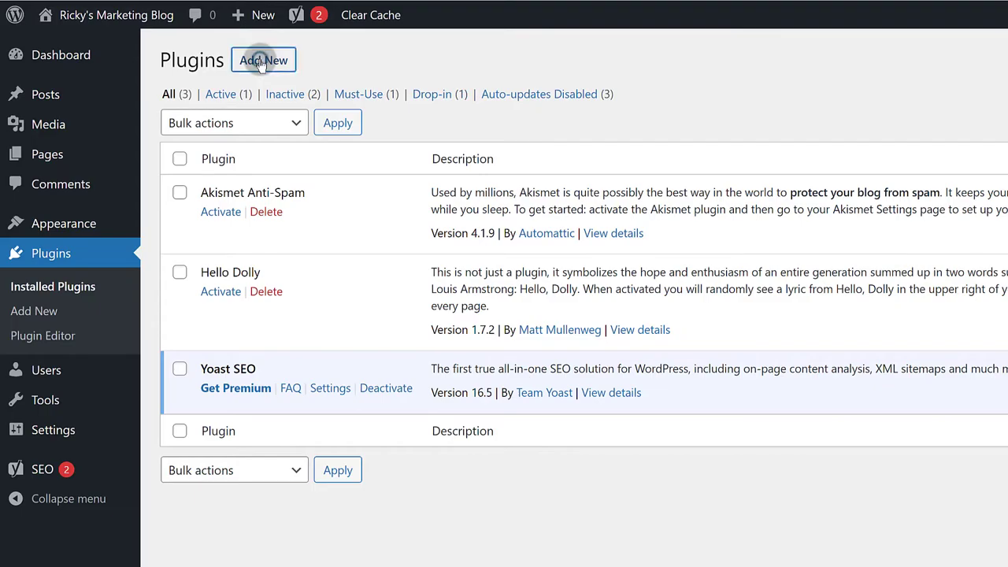
{"action": "left_click", "coordinate": [263, 60]}
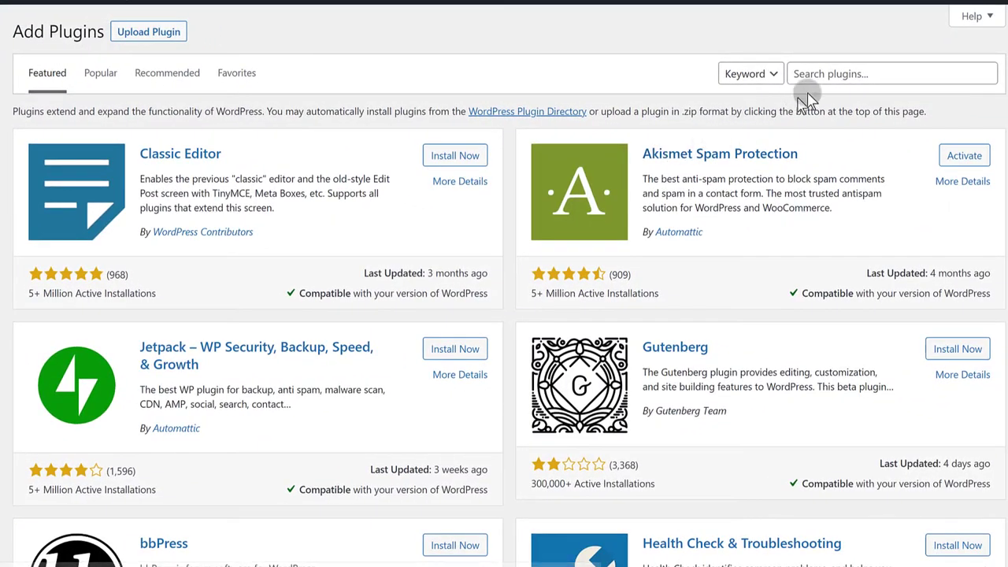
{"action": "left_click", "coordinate": [820, 74]}
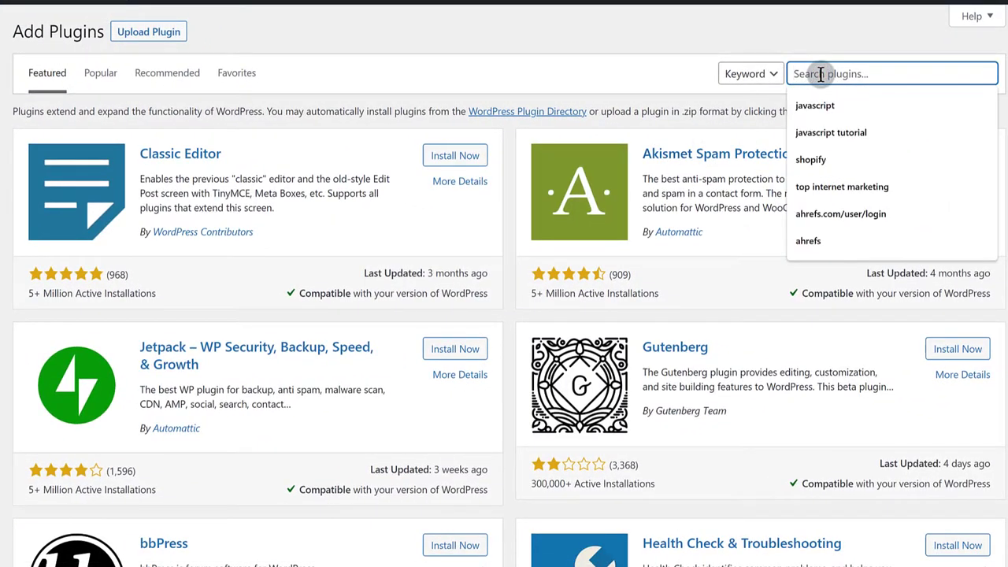
{"action": "type", "text": "woo"}
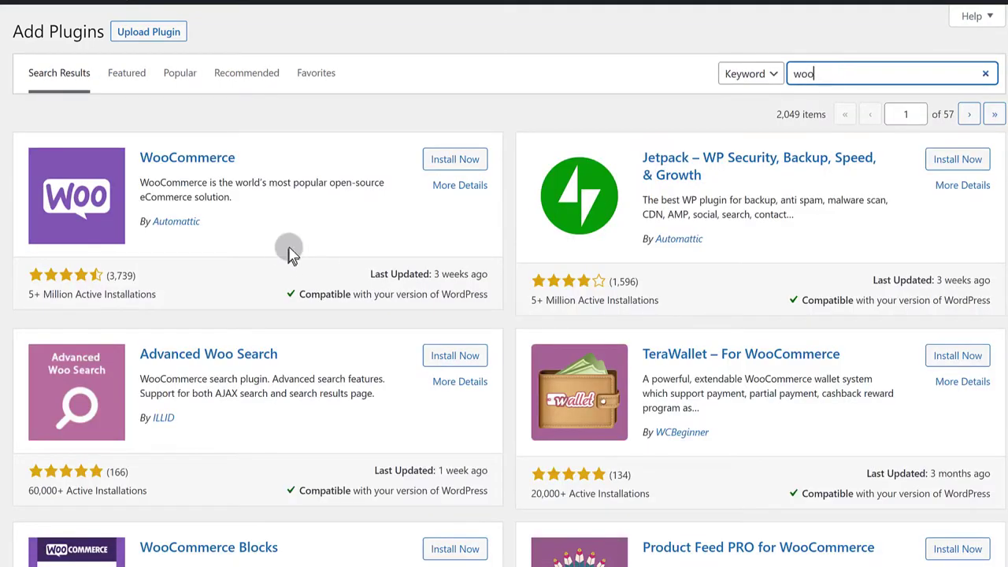
{"action": "left_click", "coordinate": [473, 159]}
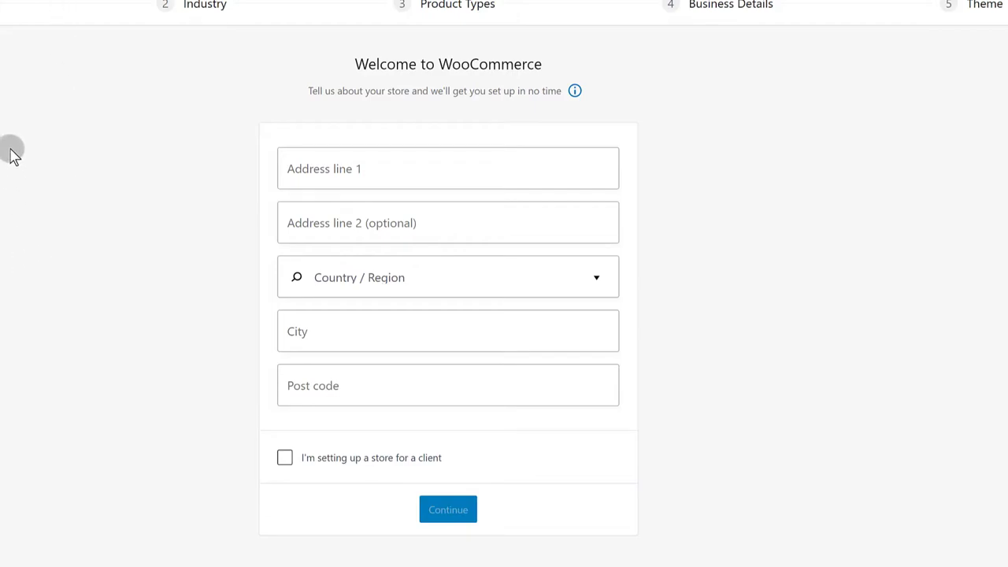
Step: Skip the WooCommerce store details setup, declining usage tracking, and dismiss the welcome introduction
{"action": "left_click", "coordinate": [297, 174]}
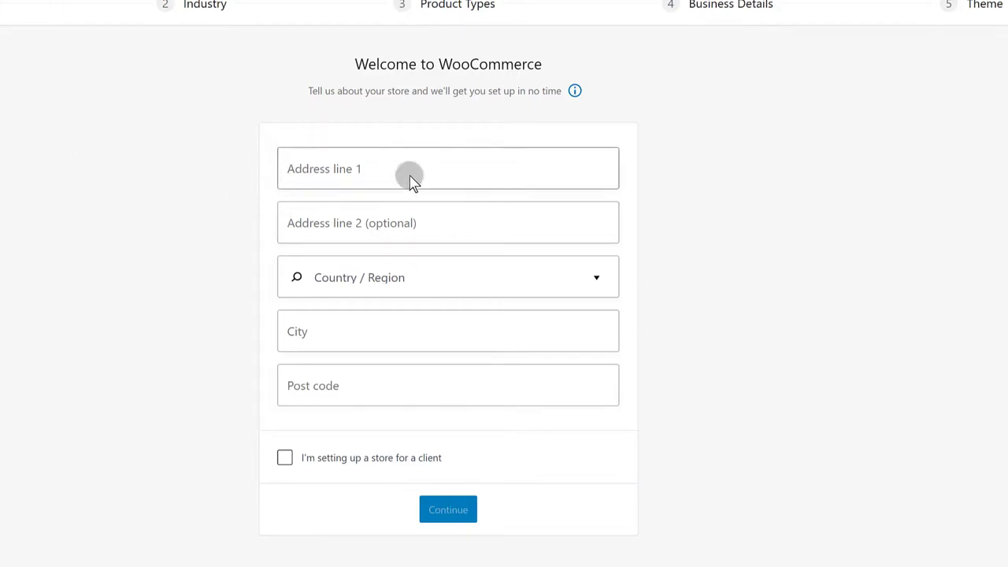
{"action": "scroll", "coordinate": [407, 176], "scroll_direction": "down", "scroll_amount": 1}
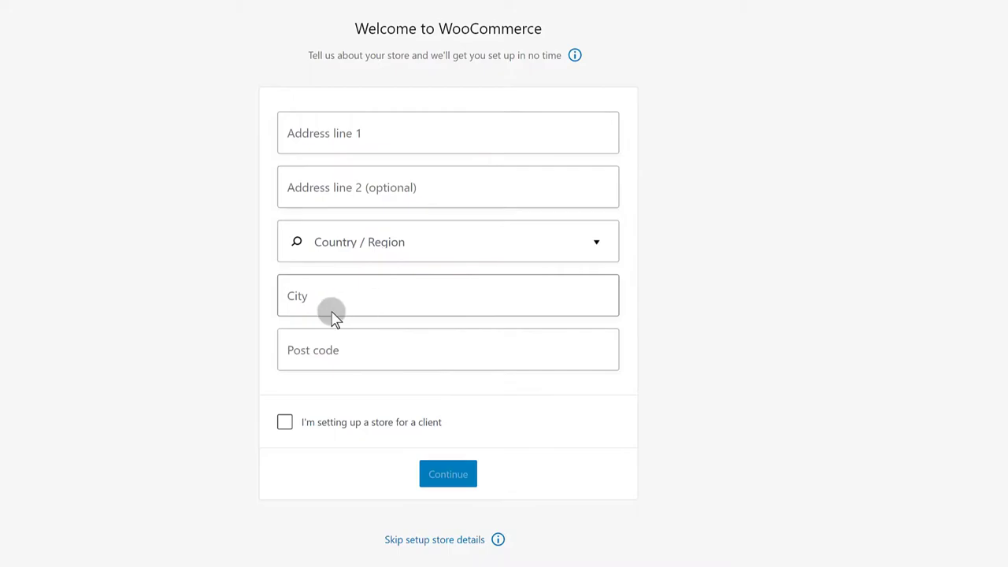
{"action": "scroll", "coordinate": [329, 318], "scroll_direction": "up", "scroll_amount": 1}
{"action": "scroll", "coordinate": [370, 370], "scroll_direction": "down", "scroll_amount": 1}
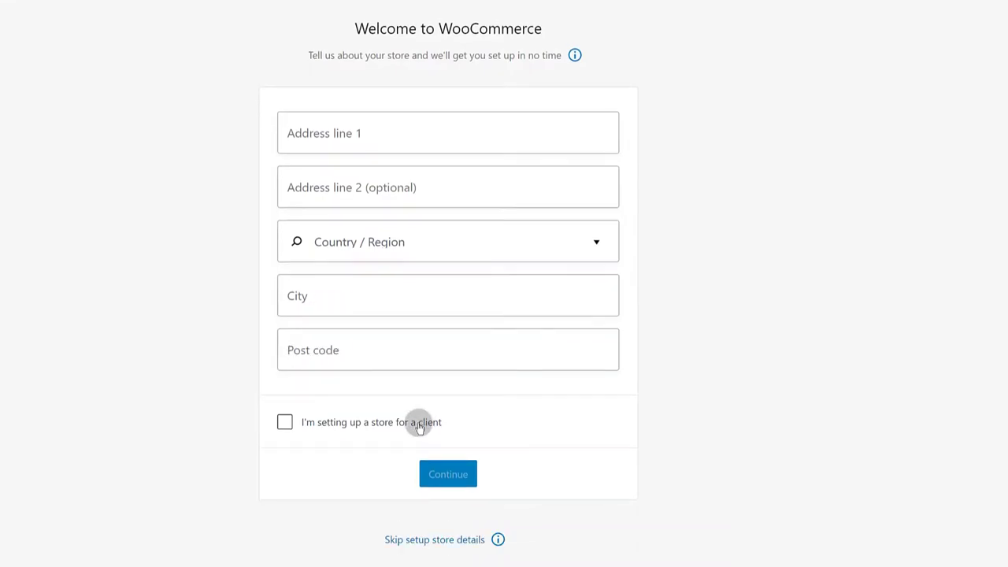
{"action": "left_click", "coordinate": [409, 542]}
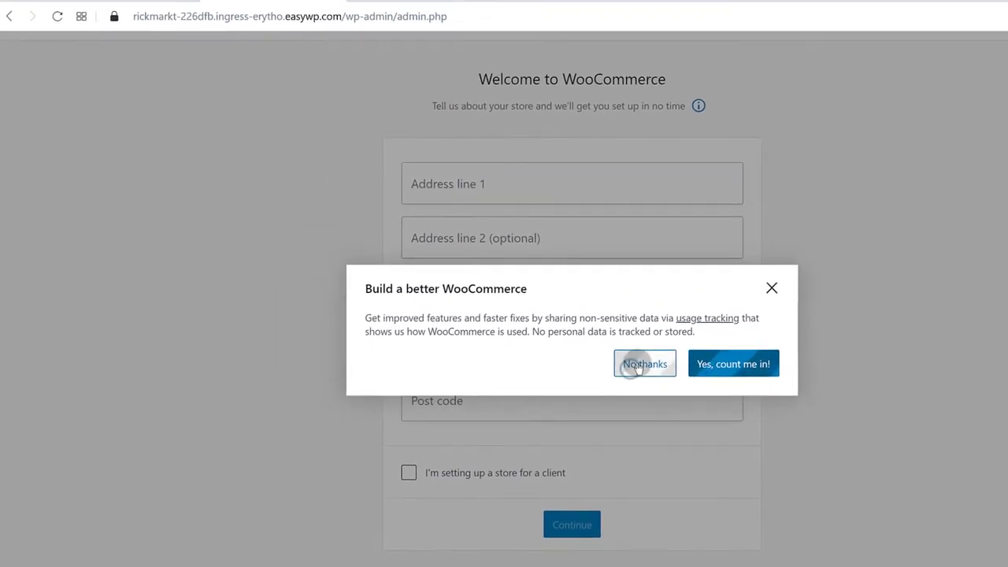
{"action": "left_click", "coordinate": [638, 366]}
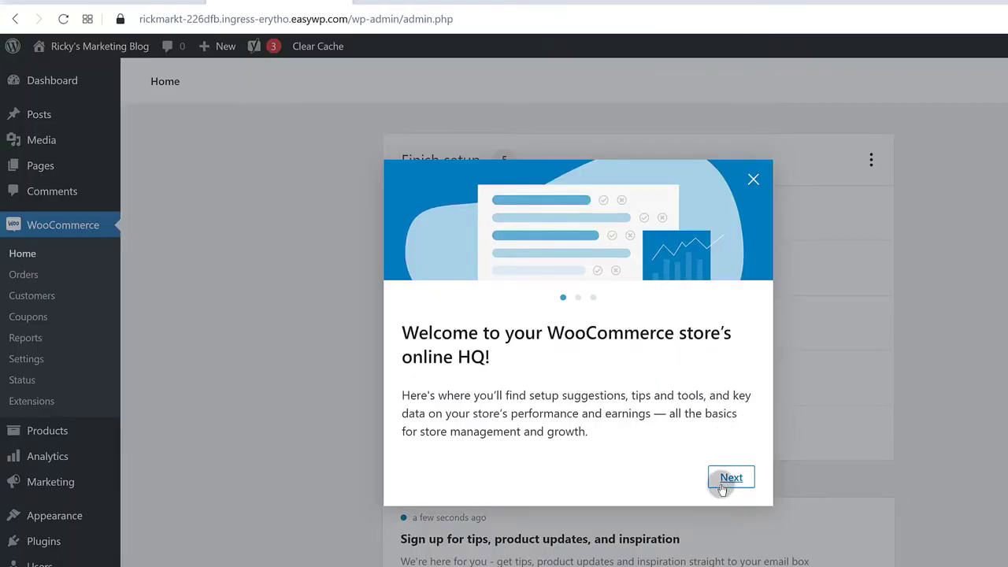
{"action": "left_click", "coordinate": [753, 182]}
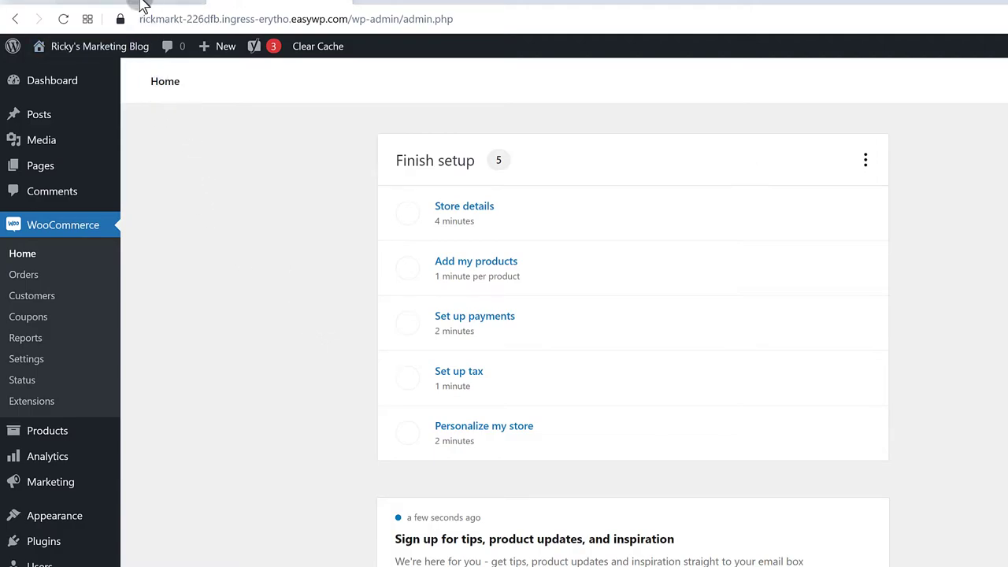
Step: Return to the EasyWP dashboard, open the blog's overview and look through its details and website options
{"action": "left_click", "coordinate": [147, 4]}
{"action": "left_click", "coordinate": [414, 161]}
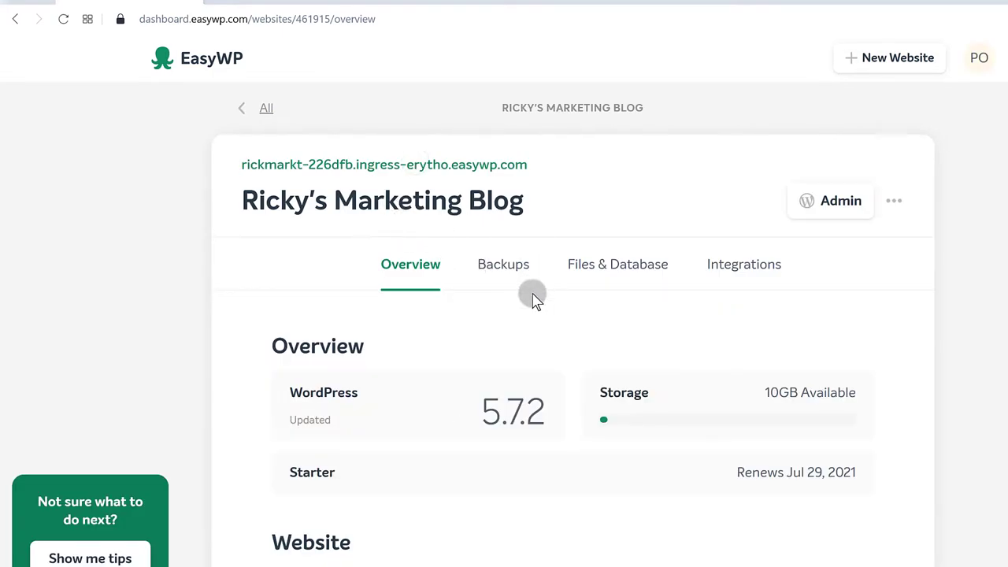
{"action": "scroll", "coordinate": [534, 298], "scroll_direction": "down", "scroll_amount": 2}
{"action": "scroll", "coordinate": [533, 300], "scroll_direction": "down", "scroll_amount": 1}
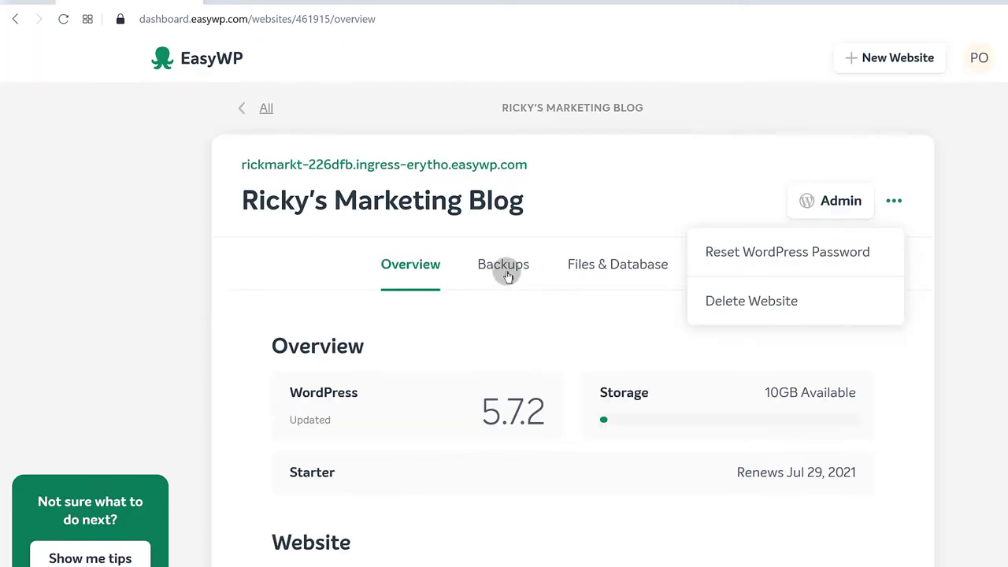
{"action": "left_click", "coordinate": [948, 324]}
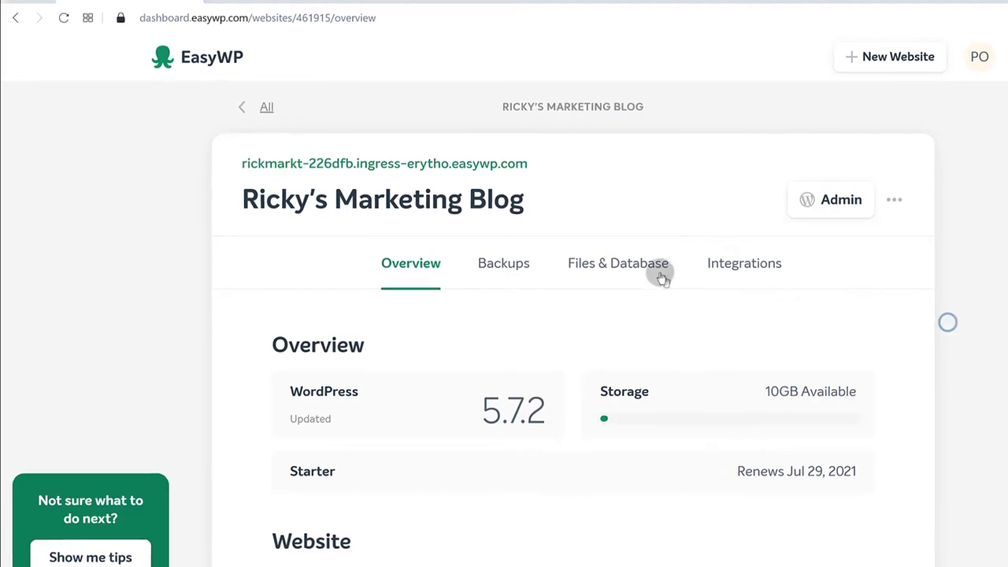
Step: Open the blog's Files & Database settings, generate database access for 1 hour and review the access details
{"action": "left_click", "coordinate": [640, 242]}
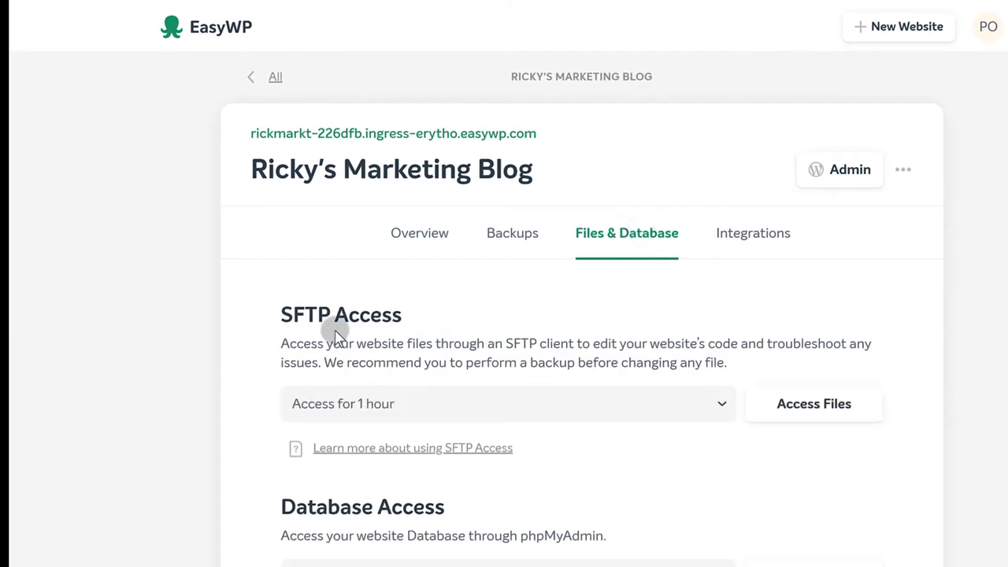
{"action": "scroll", "coordinate": [639, 390], "scroll_direction": "down", "scroll_amount": 2}
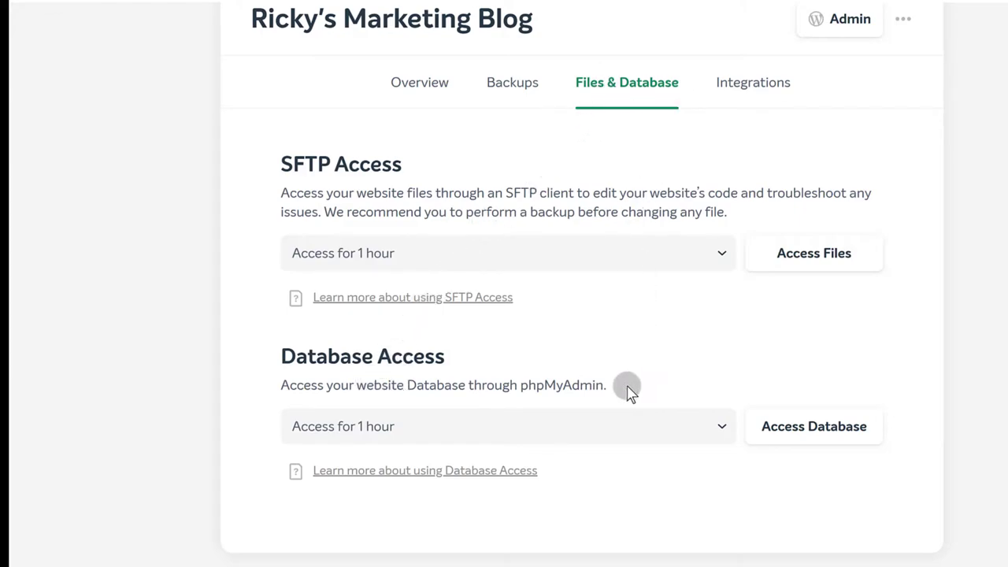
{"action": "left_click", "coordinate": [804, 433]}
{"action": "scroll", "coordinate": [497, 441], "scroll_direction": "down", "scroll_amount": 2}
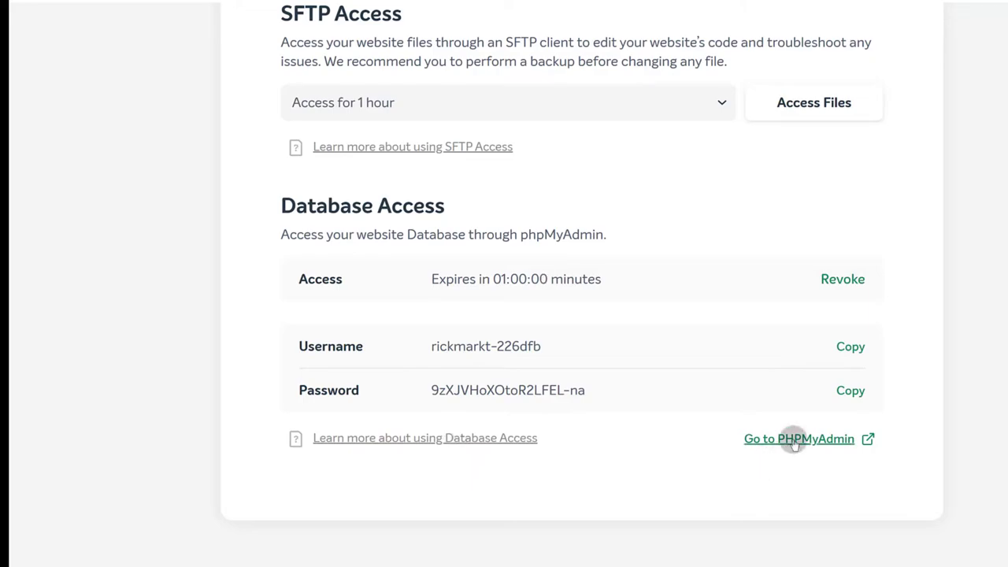
{"action": "scroll", "coordinate": [634, 504], "scroll_direction": "up", "scroll_amount": 1}
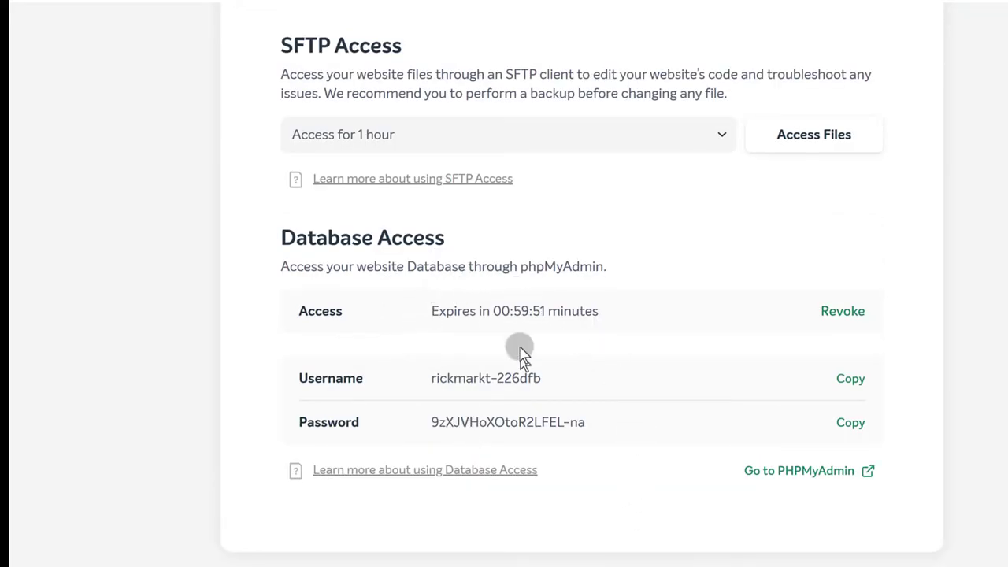
{"action": "left_click_drag", "start_coordinate": [273, 230], "coordinate": [443, 250]}
{"action": "left_click", "coordinate": [468, 531]}
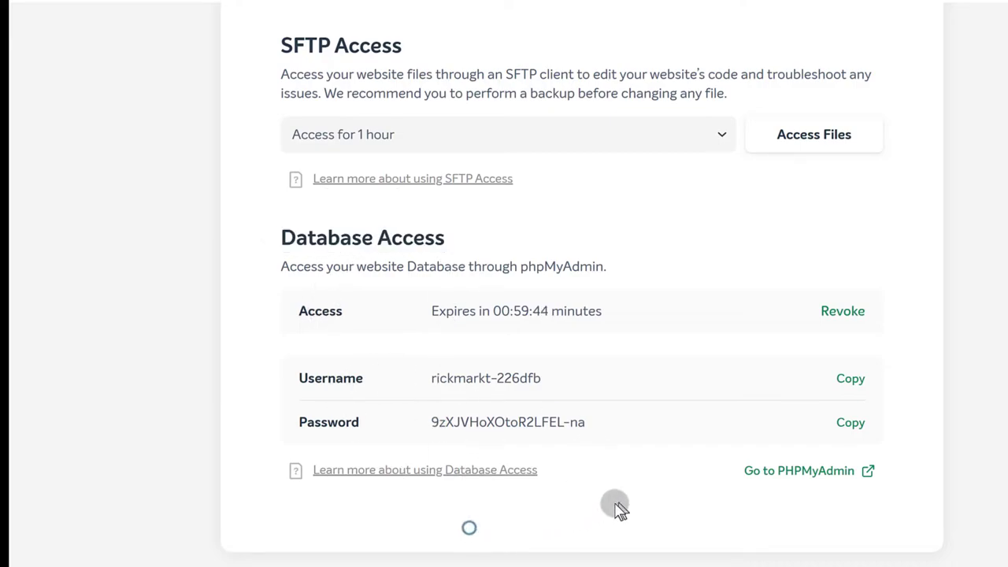
{"action": "scroll", "coordinate": [630, 504], "scroll_direction": "up", "scroll_amount": 2}
{"action": "scroll", "coordinate": [536, 498], "scroll_direction": "up", "scroll_amount": 5}
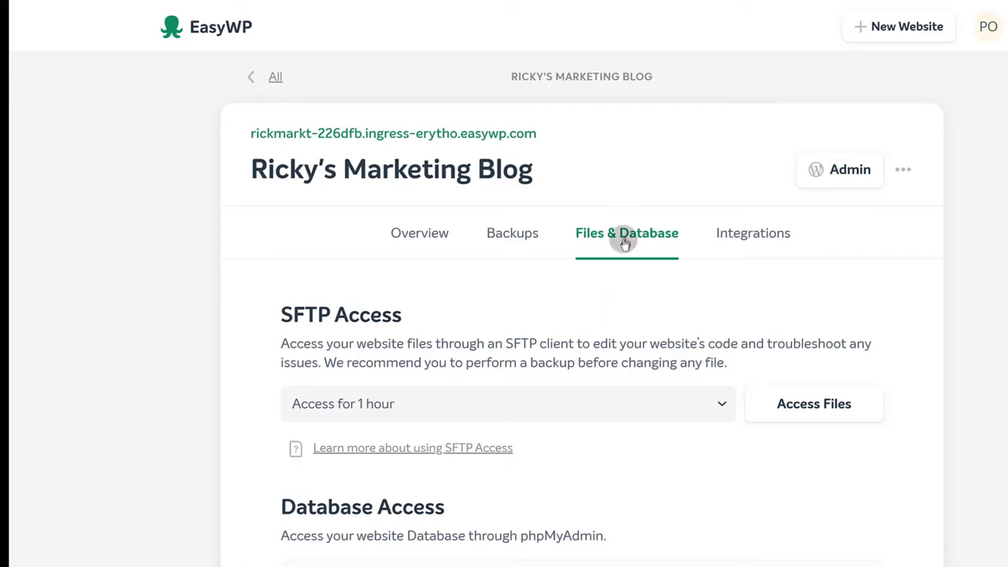
Step: Open the blog's Integrations section and look through the CDN, Private Email and Logo Maker offers
{"action": "left_click", "coordinate": [755, 235]}
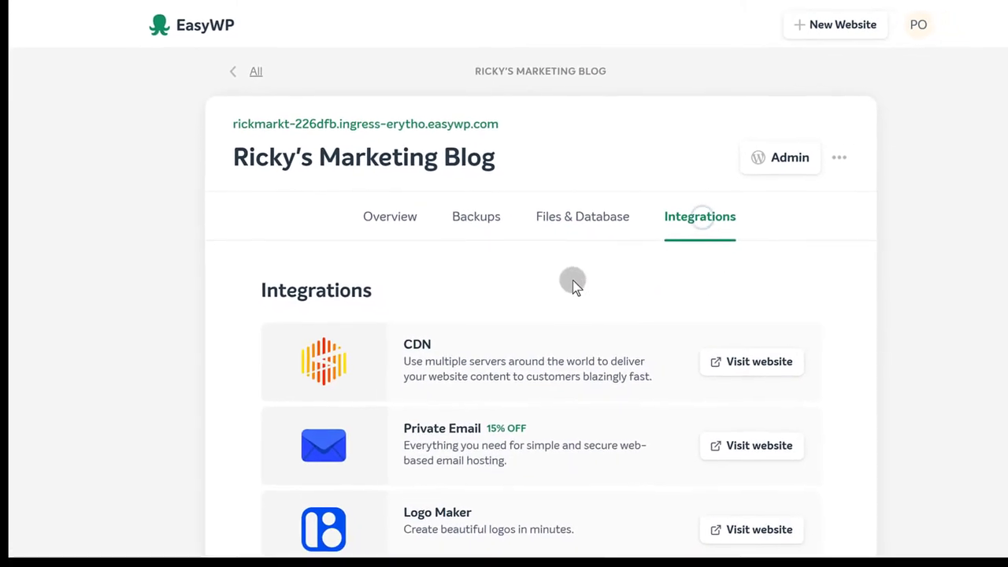
{"action": "scroll", "coordinate": [477, 305], "scroll_direction": "up", "scroll_amount": 2}
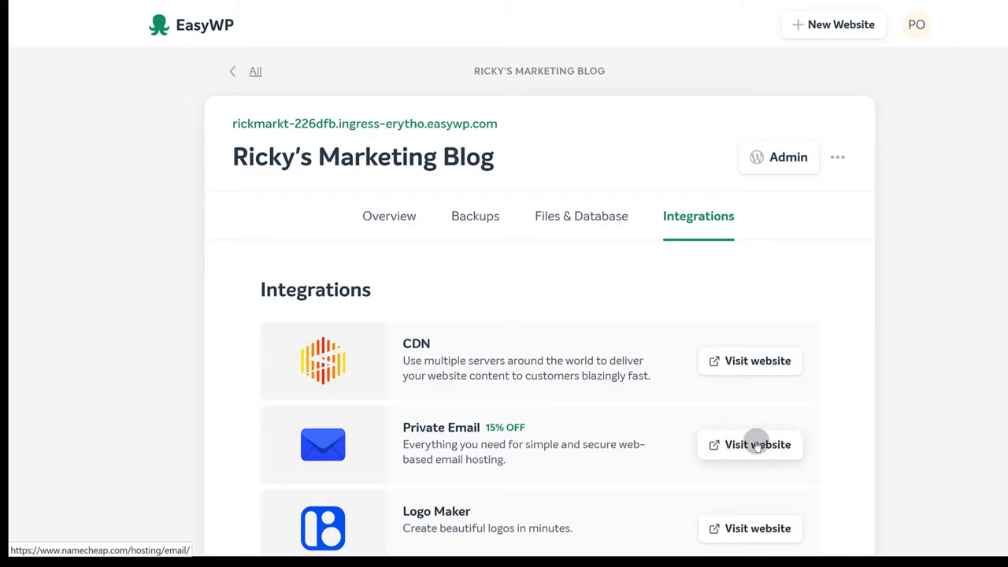
{"action": "scroll", "coordinate": [470, 435], "scroll_direction": "down", "scroll_amount": 1}
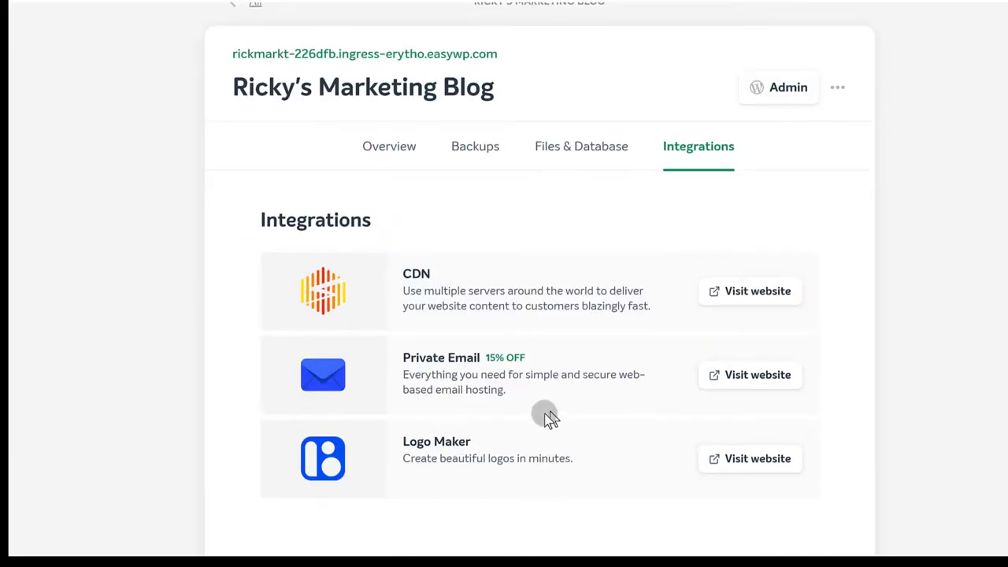
{"action": "scroll", "coordinate": [545, 414], "scroll_direction": "up", "scroll_amount": 1}
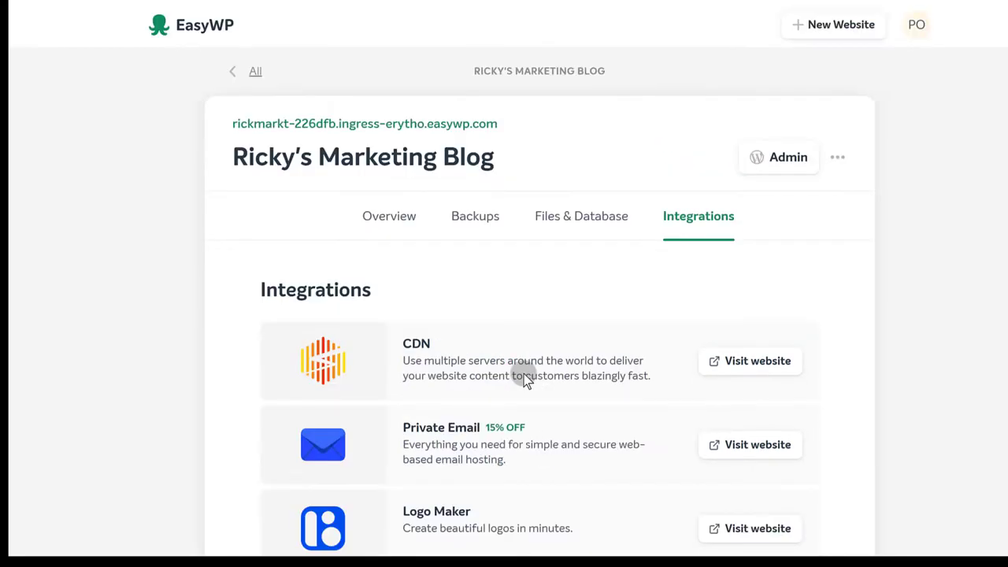
Step: Open the blog's Backups section and examine the options for creating a backup and the previous backups
{"action": "left_click", "coordinate": [478, 223]}
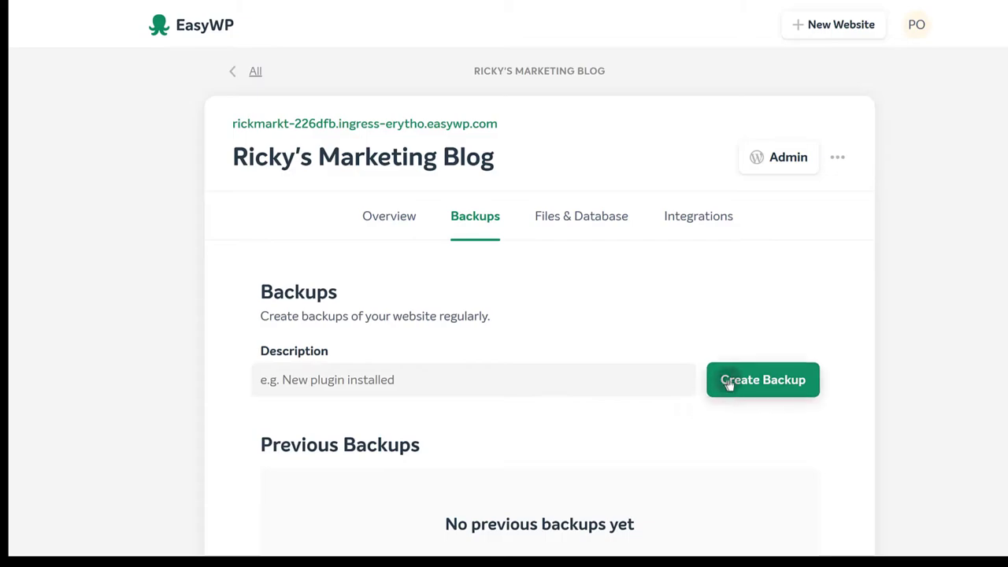
{"action": "scroll", "coordinate": [530, 409], "scroll_direction": "down", "scroll_amount": 3}
{"action": "scroll", "coordinate": [475, 401], "scroll_direction": "up", "scroll_amount": 3}
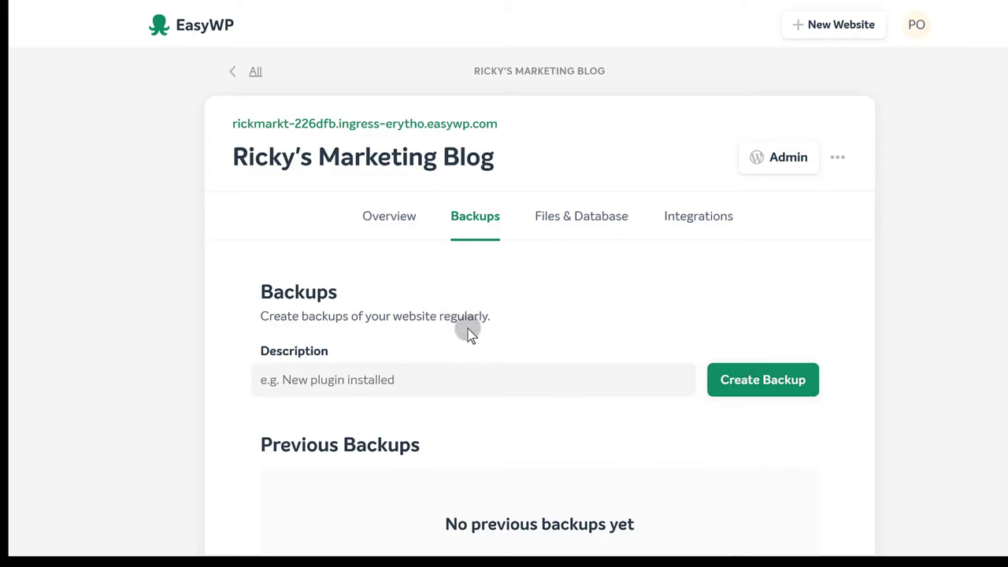
Step: Open the blog's Overview and review its website and subscription details, including domain, status, plan and billing
{"action": "left_click", "coordinate": [379, 223]}
{"action": "scroll", "coordinate": [417, 349], "scroll_direction": "down", "scroll_amount": 3}
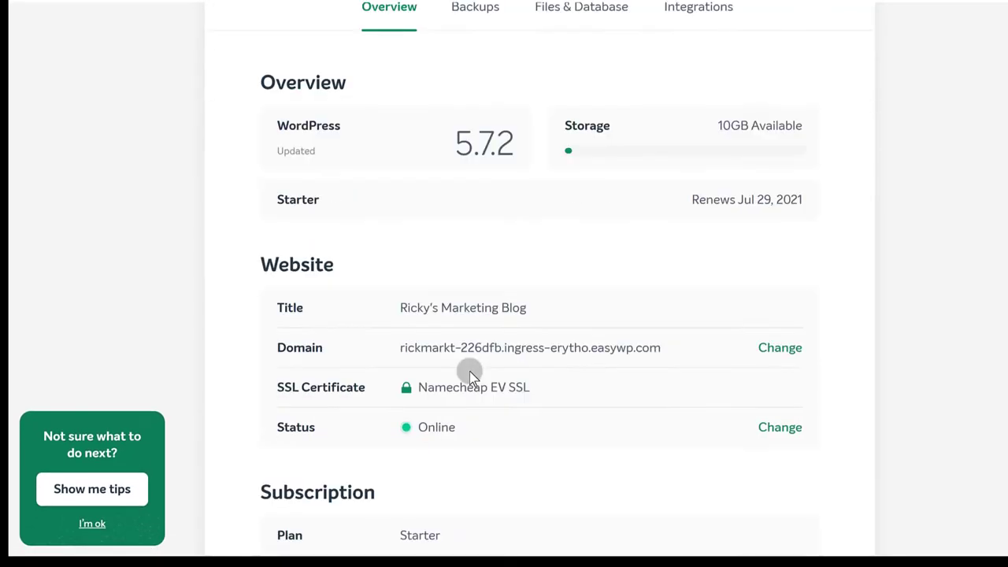
{"action": "scroll", "coordinate": [472, 372], "scroll_direction": "down", "scroll_amount": 1}
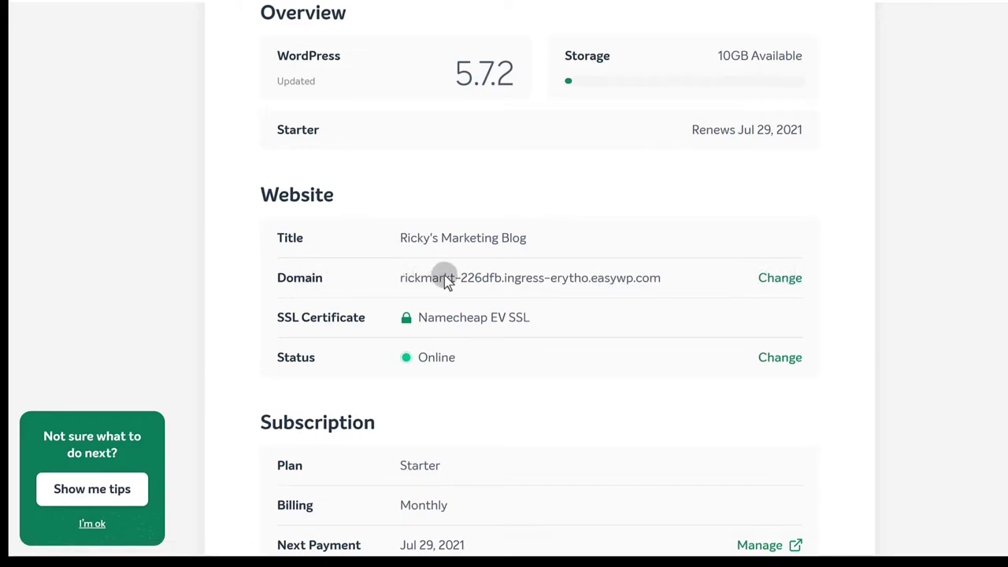
{"action": "scroll", "coordinate": [459, 342], "scroll_direction": "down", "scroll_amount": 3}
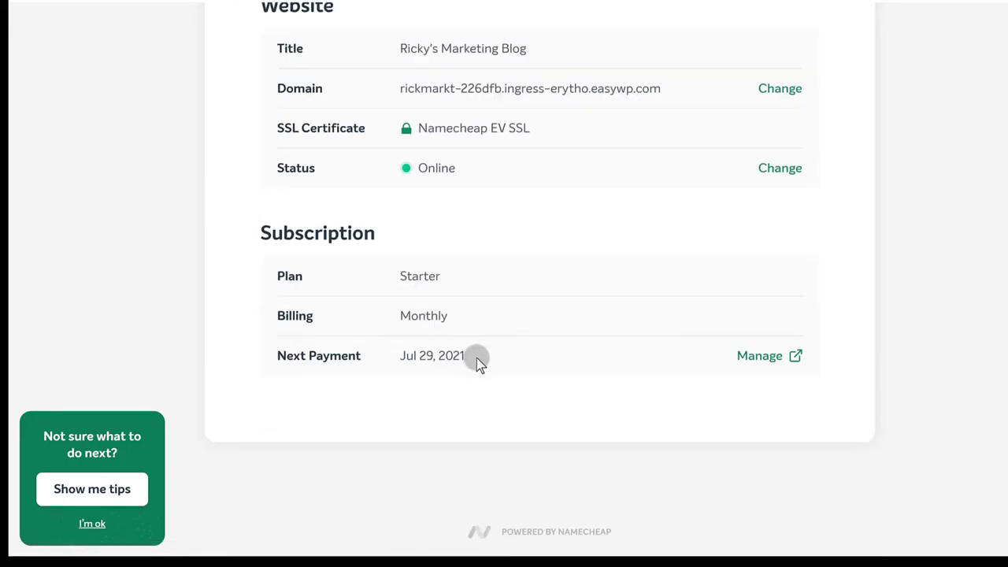
{"action": "scroll", "coordinate": [476, 357], "scroll_direction": "up", "scroll_amount": 2}
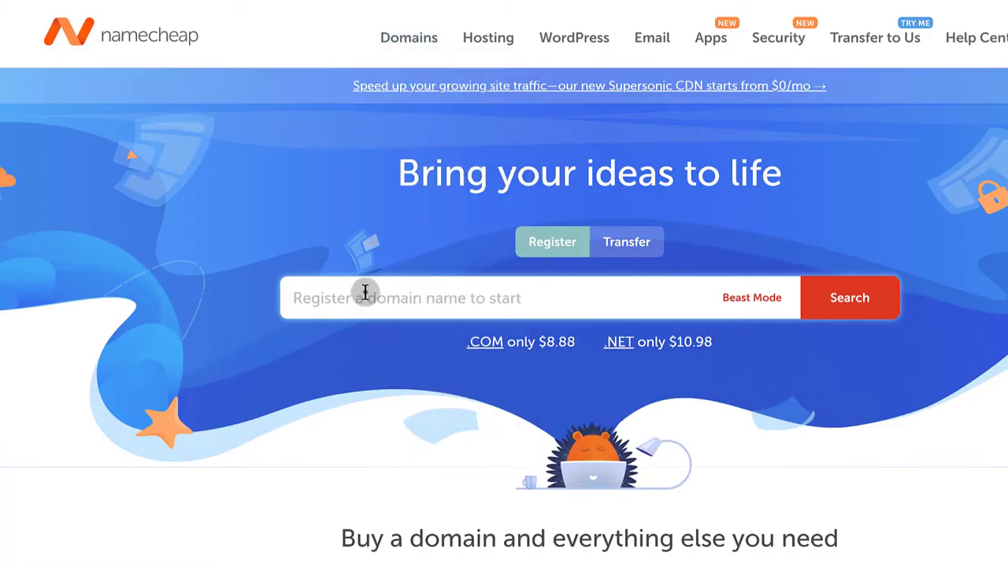
Step: Switch to the Namecheap website, search for the domain name "rickmarkt" and look through the offered extensions and prices
{"action": "left_click", "coordinate": [365, 294]}
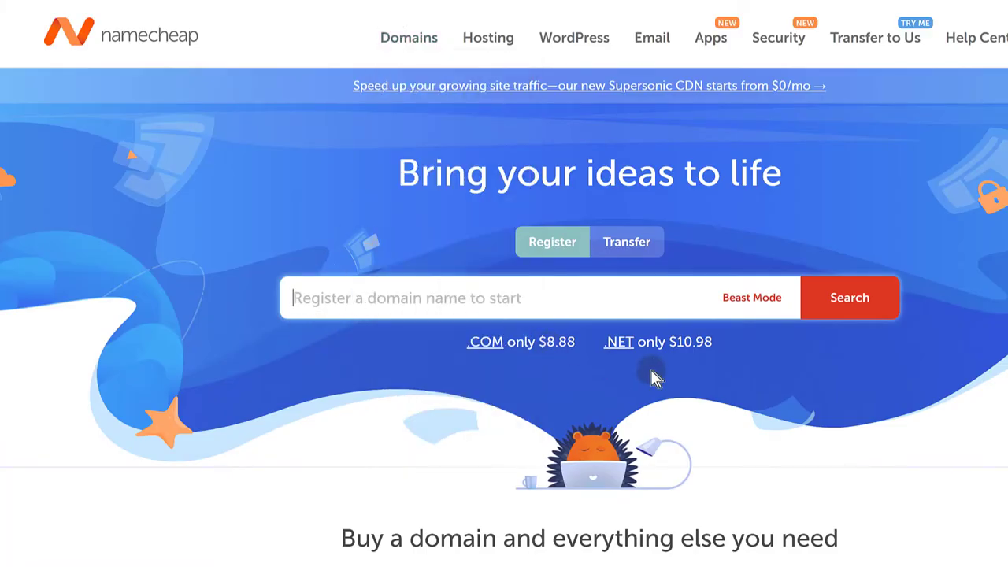
{"action": "left_click", "coordinate": [446, 300]}
{"action": "type", "text": "rickmarkt"}
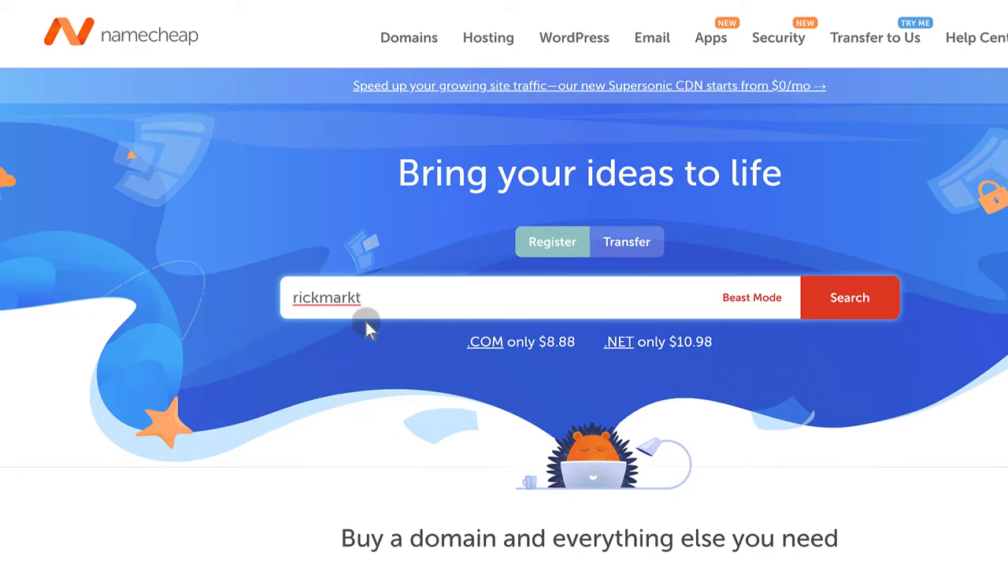
{"action": "mouse_move", "coordinate": [564, 47]}
{"action": "left_click", "coordinate": [841, 309]}
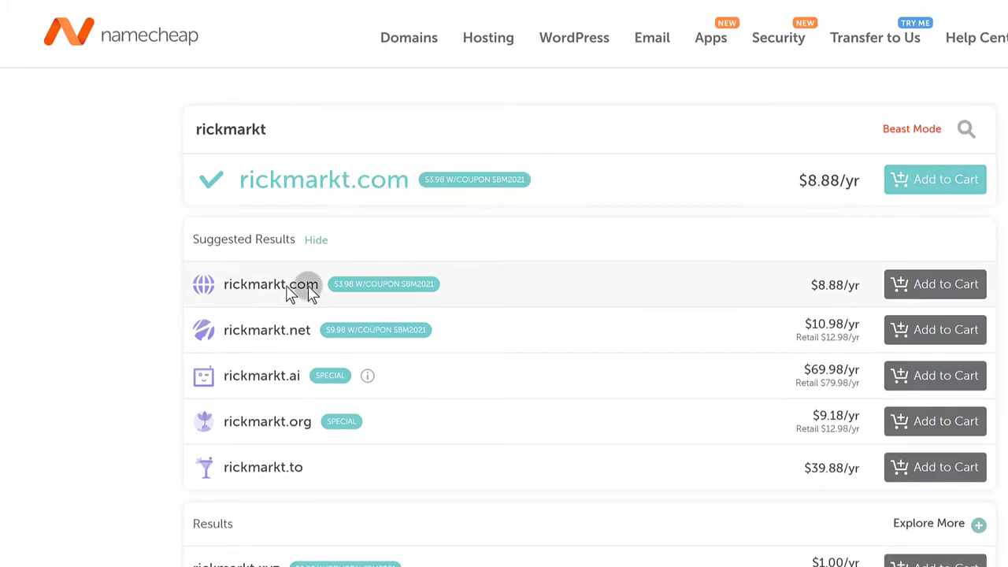
{"action": "scroll", "coordinate": [622, 408], "scroll_direction": "down", "scroll_amount": 3}
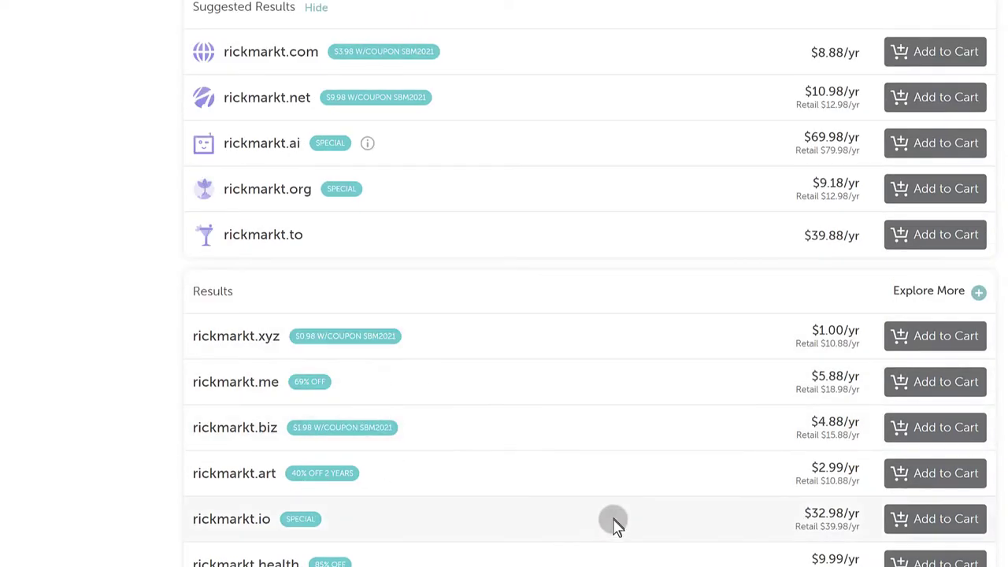
{"action": "scroll", "coordinate": [619, 511], "scroll_direction": "down", "scroll_amount": 5}
{"action": "scroll", "coordinate": [621, 513], "scroll_direction": "up", "scroll_amount": 3}
{"action": "scroll", "coordinate": [618, 512], "scroll_direction": "up", "scroll_amount": 5}
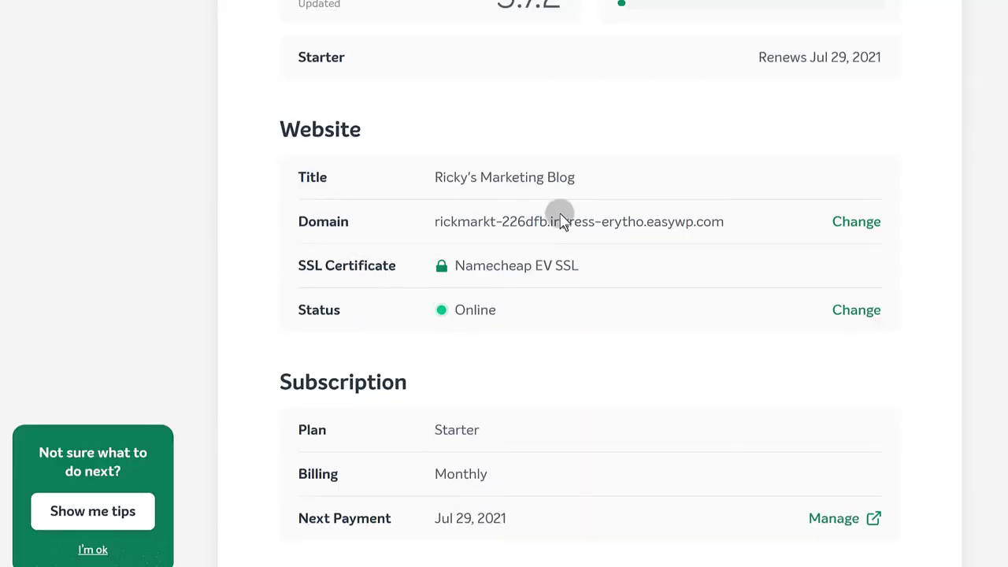
Step: Back in EasyWP, start changing the blog's domain, choose Your Domain on Namecheap and view the selectable domains
{"action": "left_click", "coordinate": [863, 222]}
{"action": "left_click", "coordinate": [386, 297]}
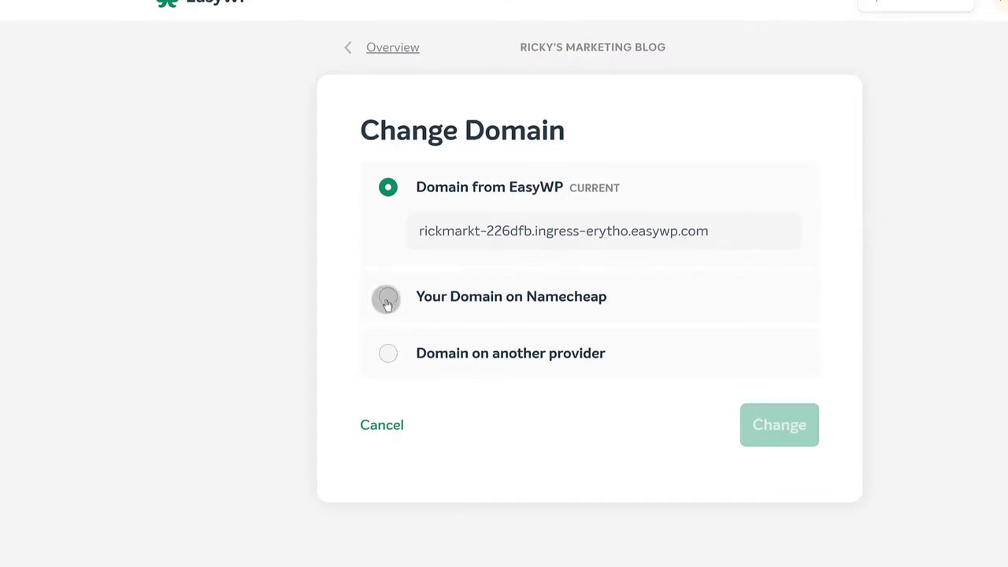
{"action": "left_click", "coordinate": [459, 301]}
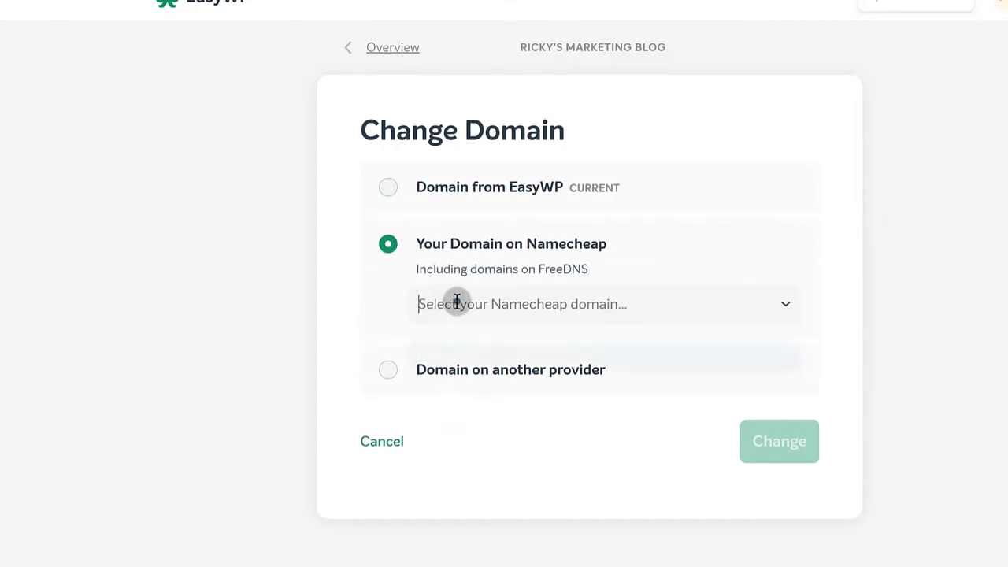
{"action": "left_click", "coordinate": [344, 405]}
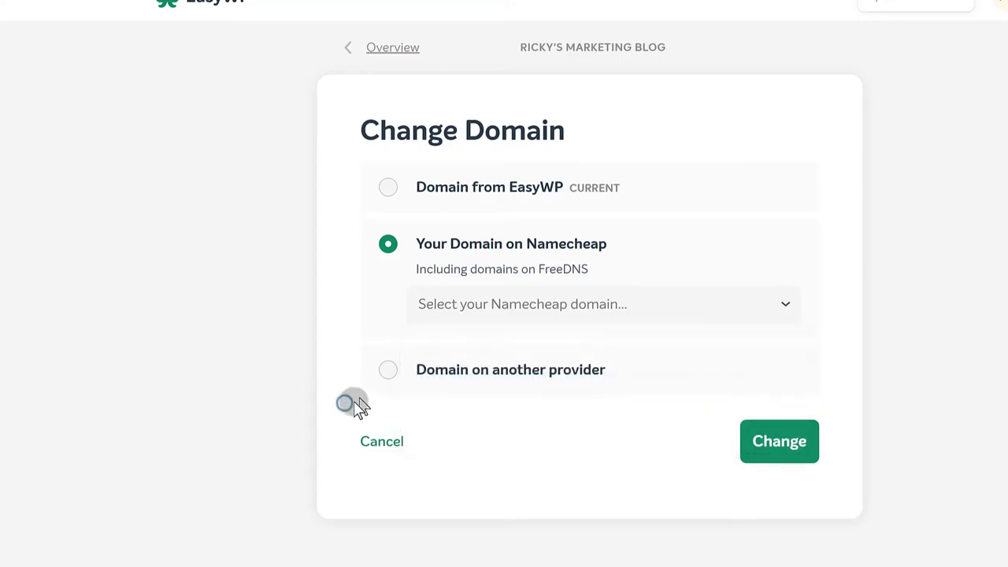
{"action": "left_click", "coordinate": [434, 306]}
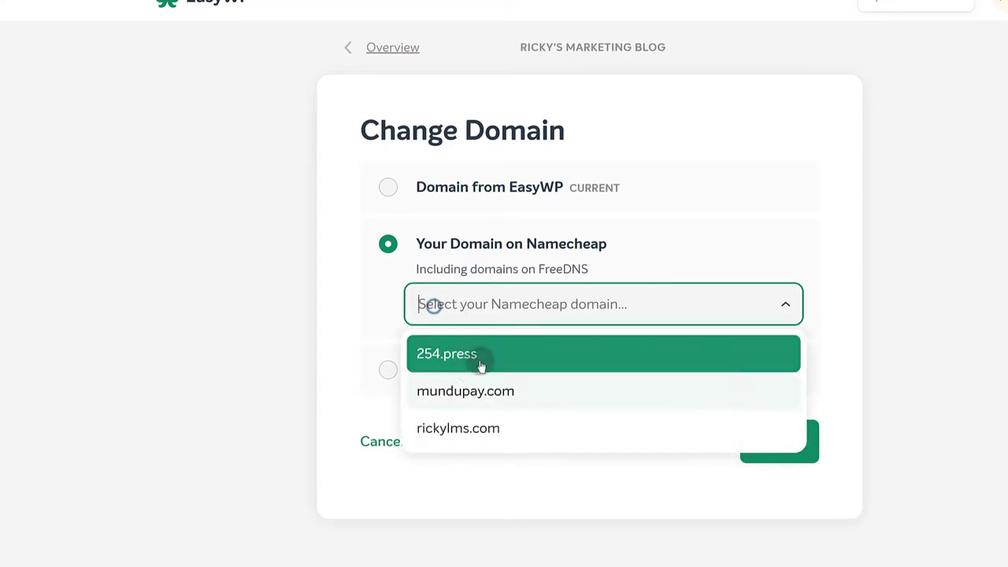
{"action": "left_click", "coordinate": [331, 343]}
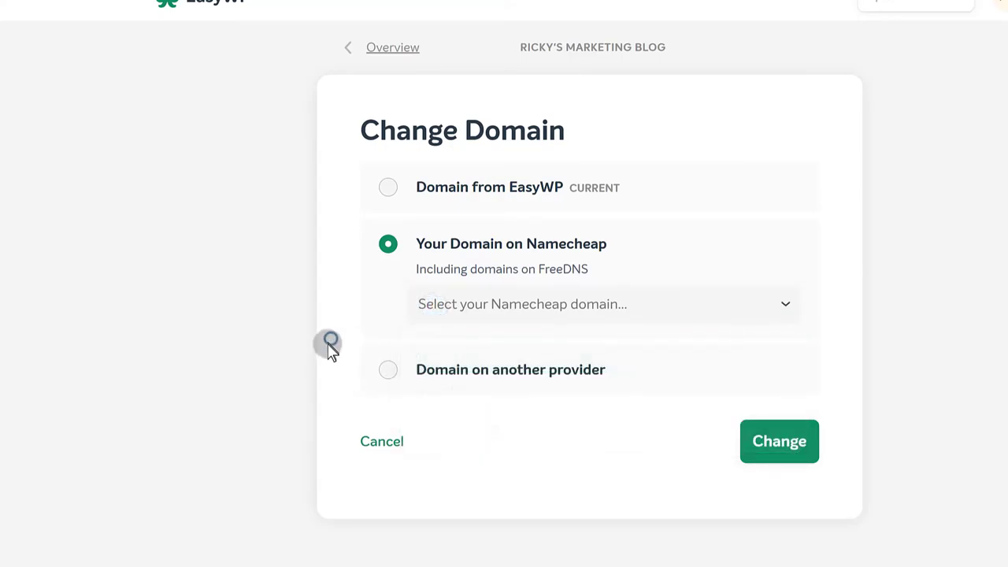
{"action": "left_click", "coordinate": [447, 313]}
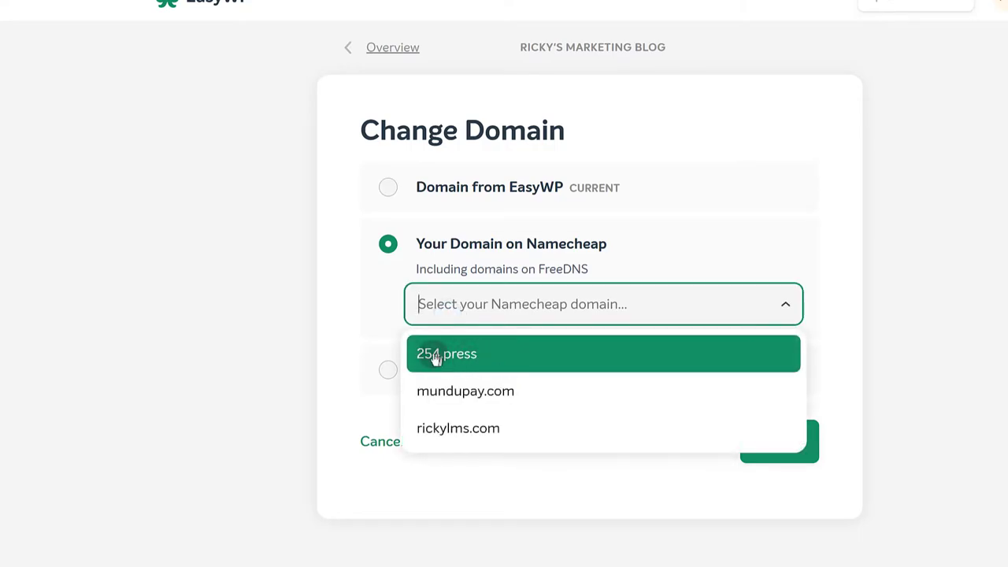
{"action": "left_click", "coordinate": [349, 342]}
Step: Choose Domain on another provider and read through the instructions for pointing an external domain to EasyWP
{"action": "scroll", "coordinate": [391, 408], "scroll_direction": "down", "scroll_amount": 1}
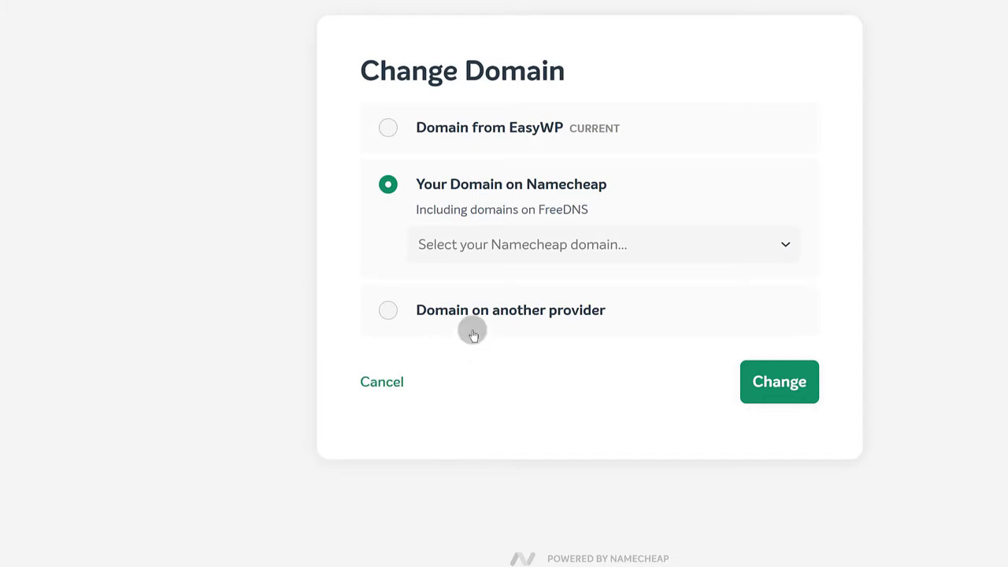
{"action": "left_click", "coordinate": [386, 312]}
{"action": "scroll", "coordinate": [473, 385], "scroll_direction": "down", "scroll_amount": 2}
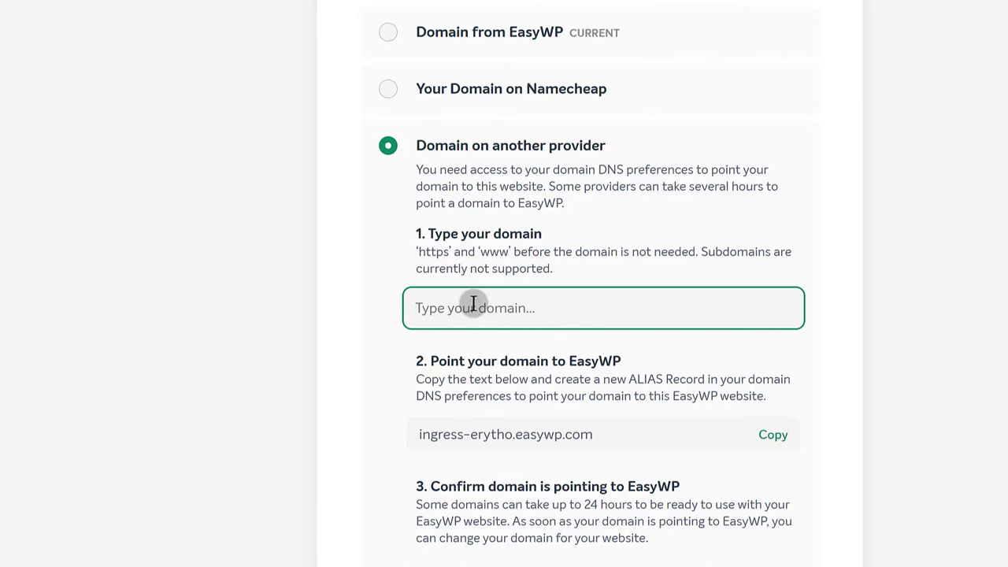
{"action": "scroll", "coordinate": [473, 304], "scroll_direction": "down", "scroll_amount": 1}
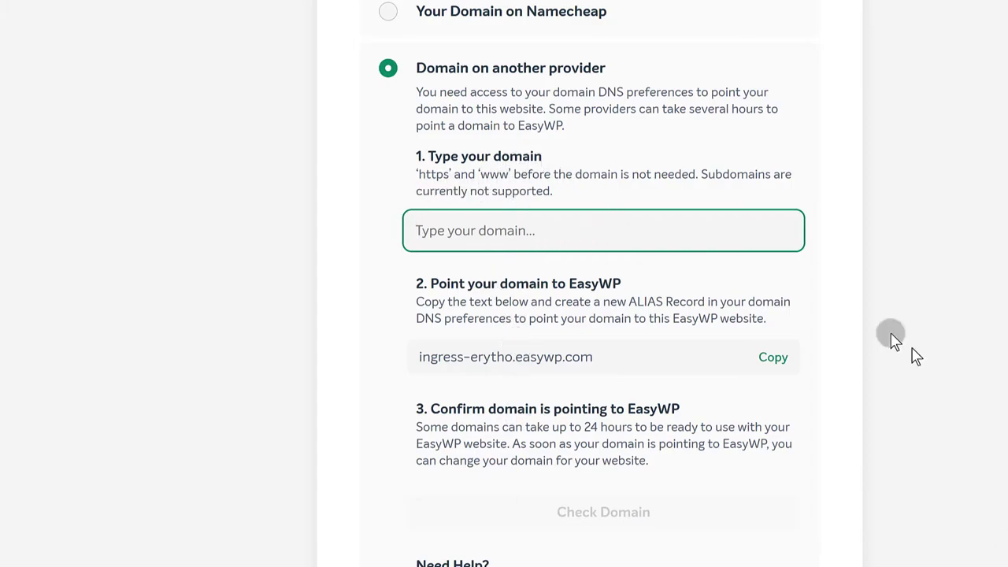
{"action": "scroll", "coordinate": [514, 360], "scroll_direction": "down", "scroll_amount": 4}
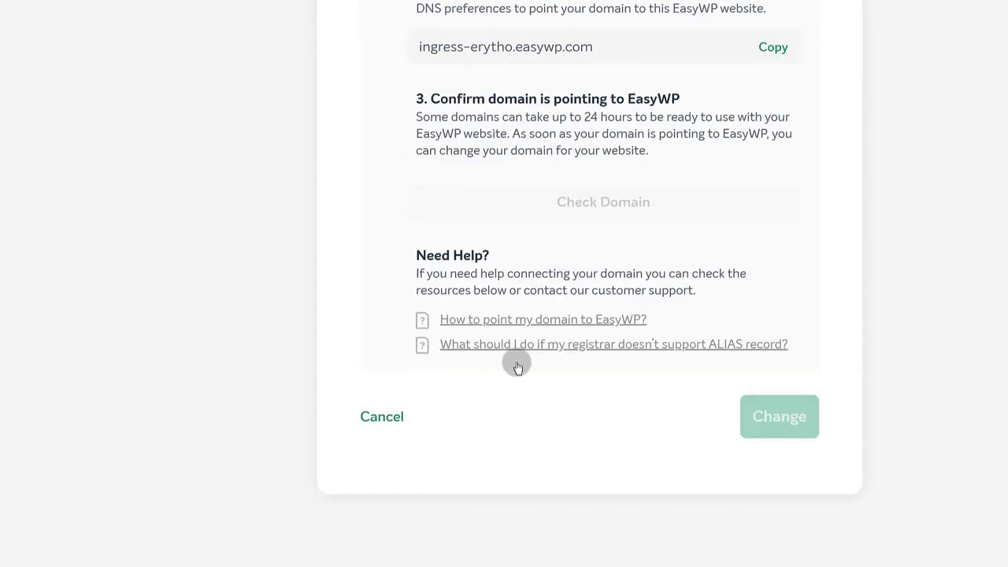
{"action": "scroll", "coordinate": [520, 371], "scroll_direction": "up", "scroll_amount": 3}
{"action": "scroll", "coordinate": [520, 370], "scroll_direction": "up", "scroll_amount": 4}
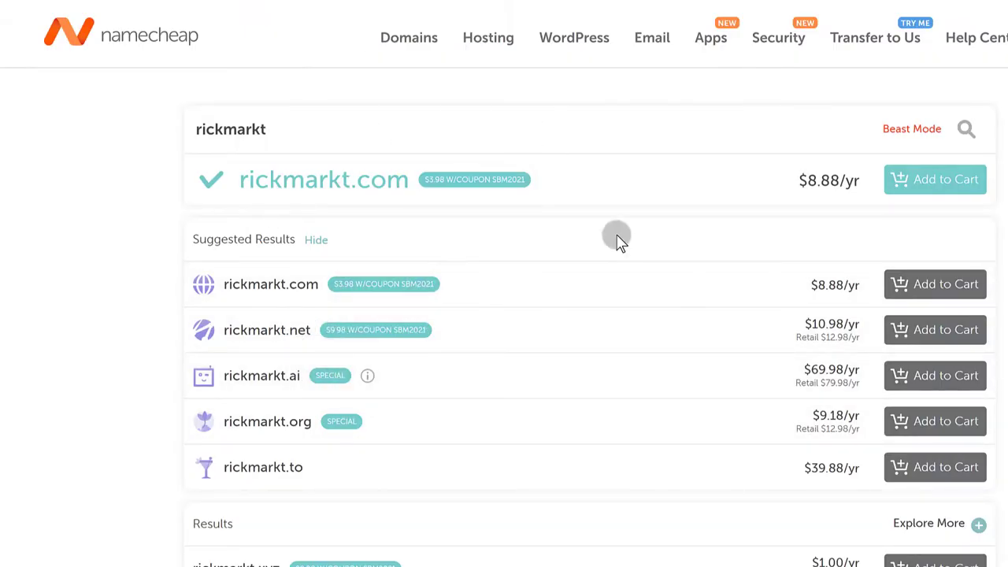
Step: Switch to the Namecheap website, open the Transfer Domains page and place the cursor in its domain name field
{"action": "mouse_move", "coordinate": [888, 44]}
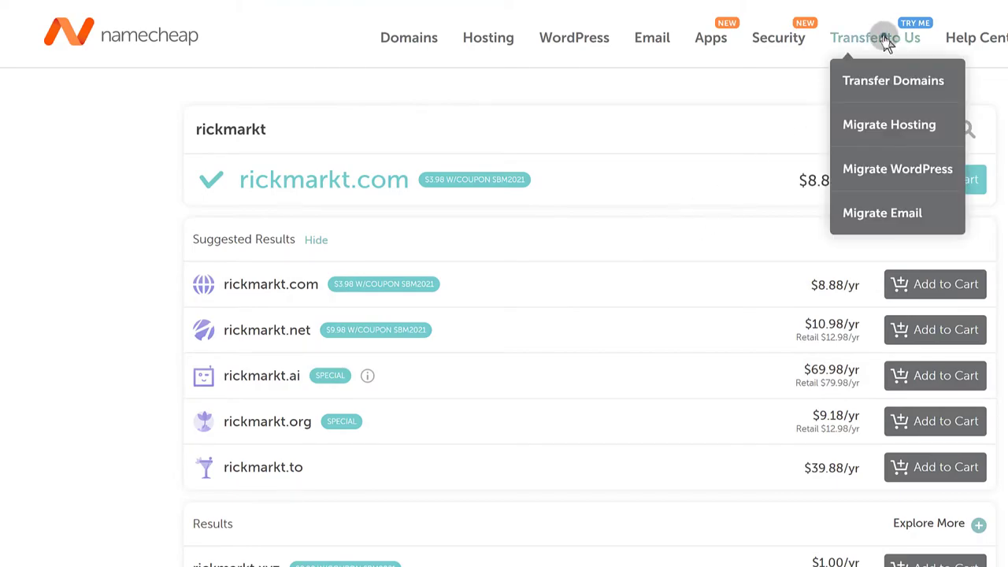
{"action": "left_click", "coordinate": [871, 87]}
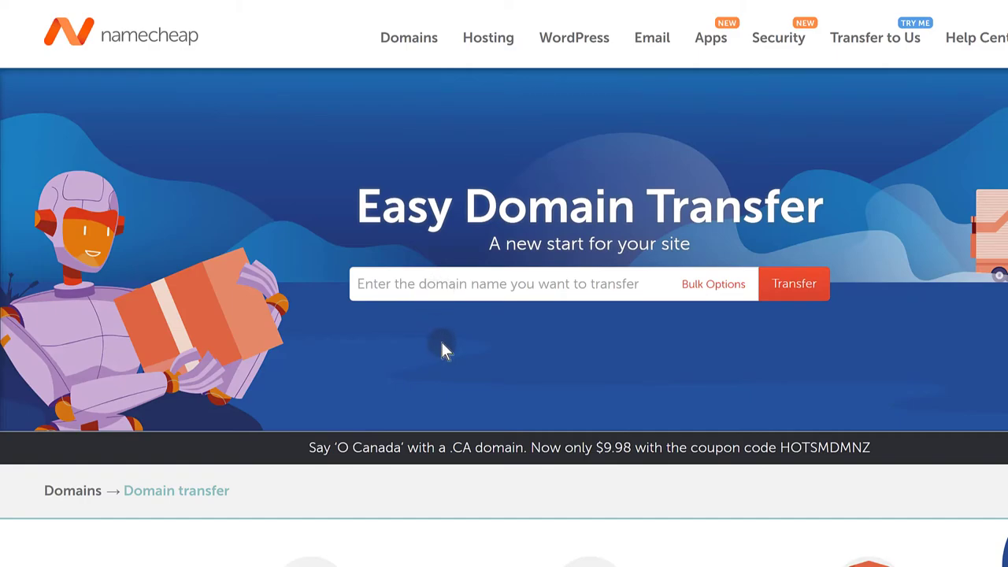
{"action": "left_click", "coordinate": [431, 284]}
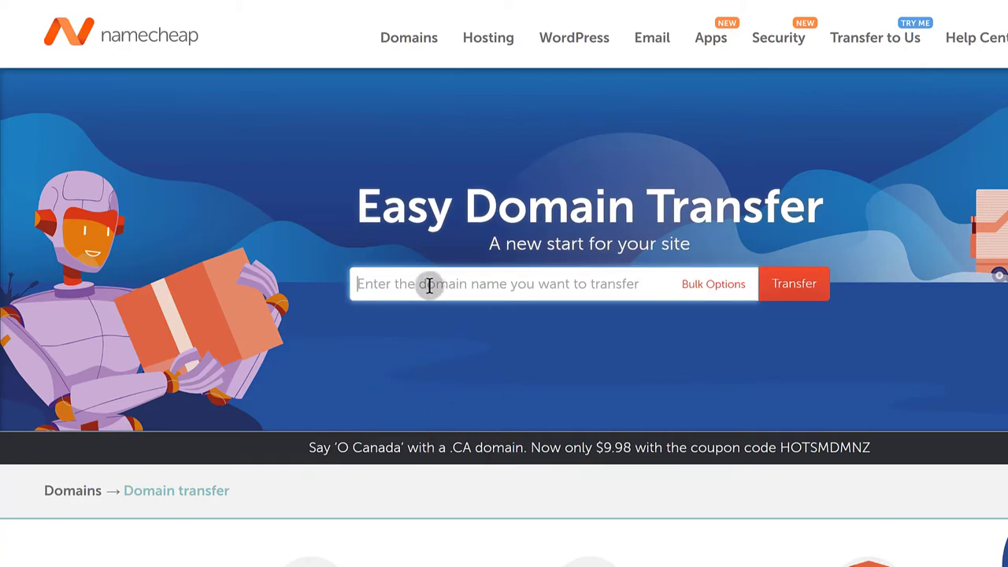
{"action": "left_click", "coordinate": [428, 283]}
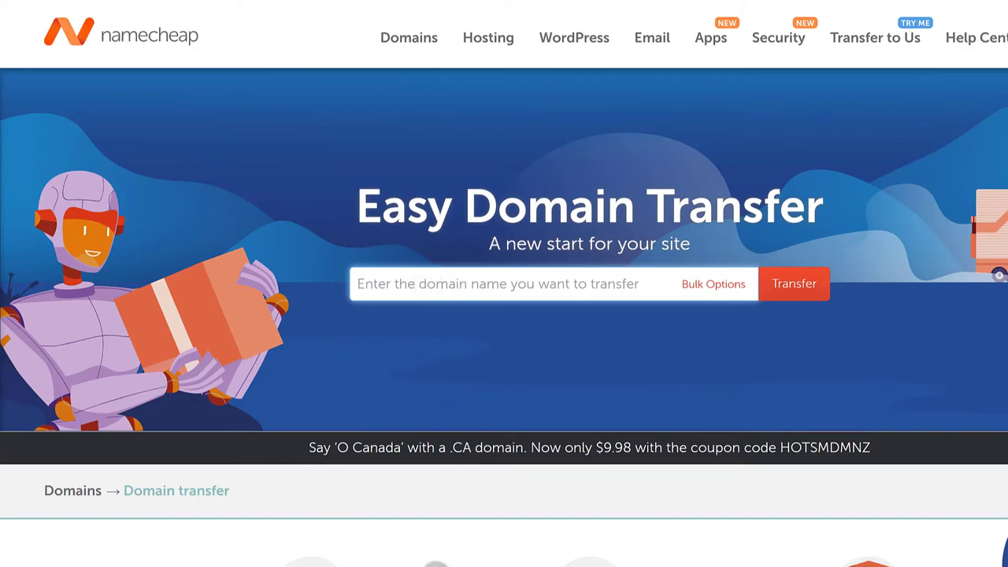
{"action": "left_click", "coordinate": [391, 283]}
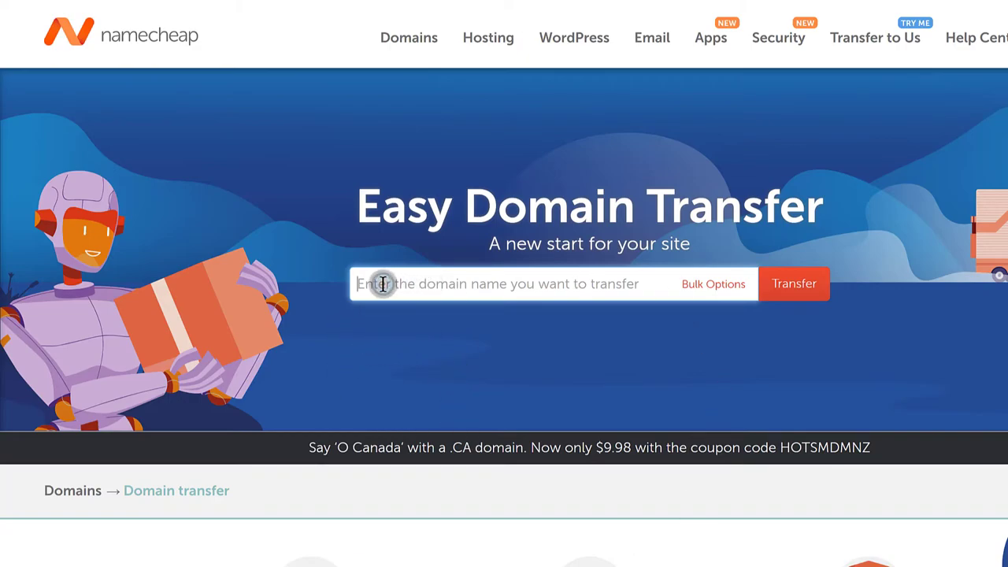
{"action": "left_click", "coordinate": [406, 282]}
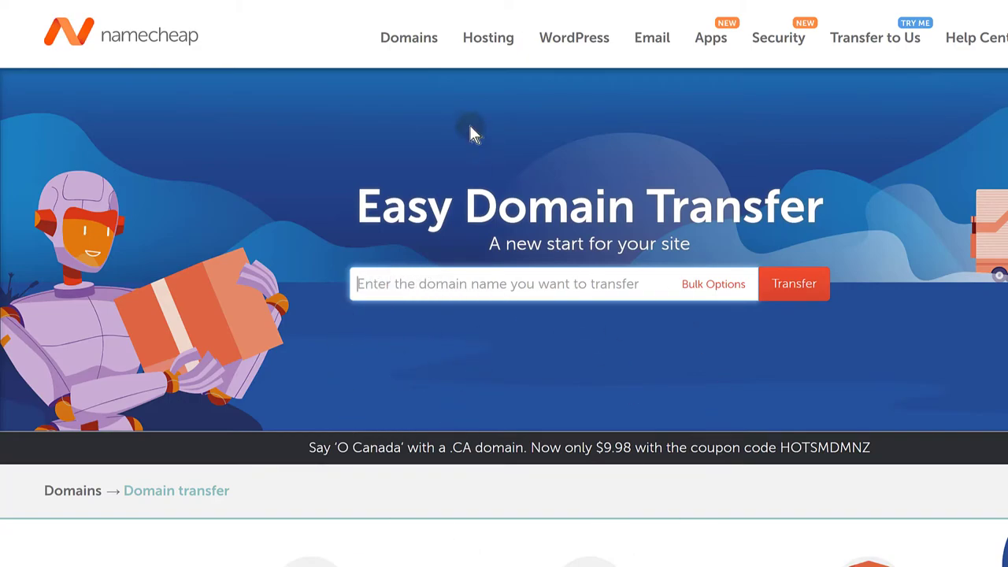
Step: Return to the blog's EasyWP overview and look over its website and subscription details again
{"action": "mouse_move", "coordinate": [550, 50]}
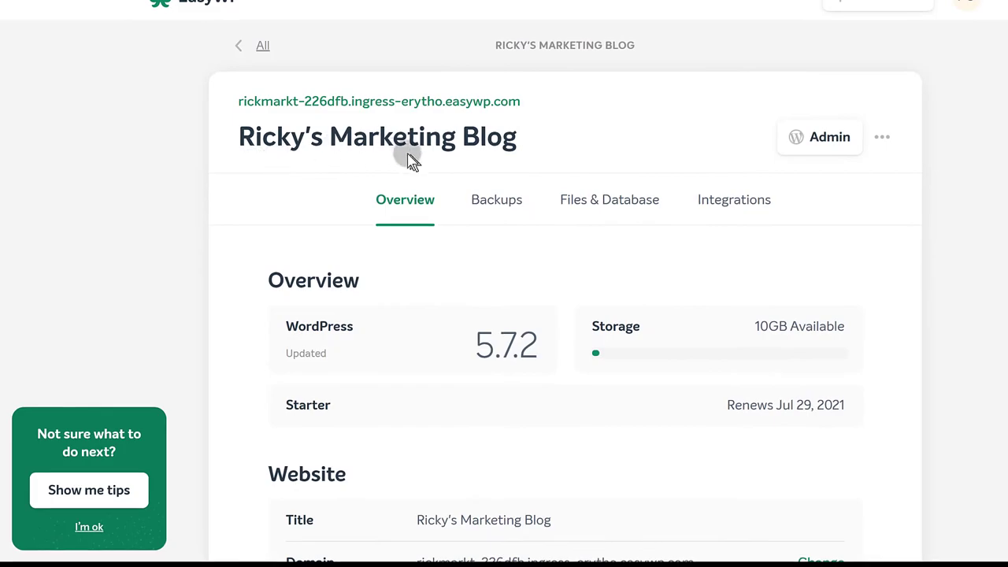
{"action": "scroll", "coordinate": [477, 377], "scroll_direction": "down", "scroll_amount": 4}
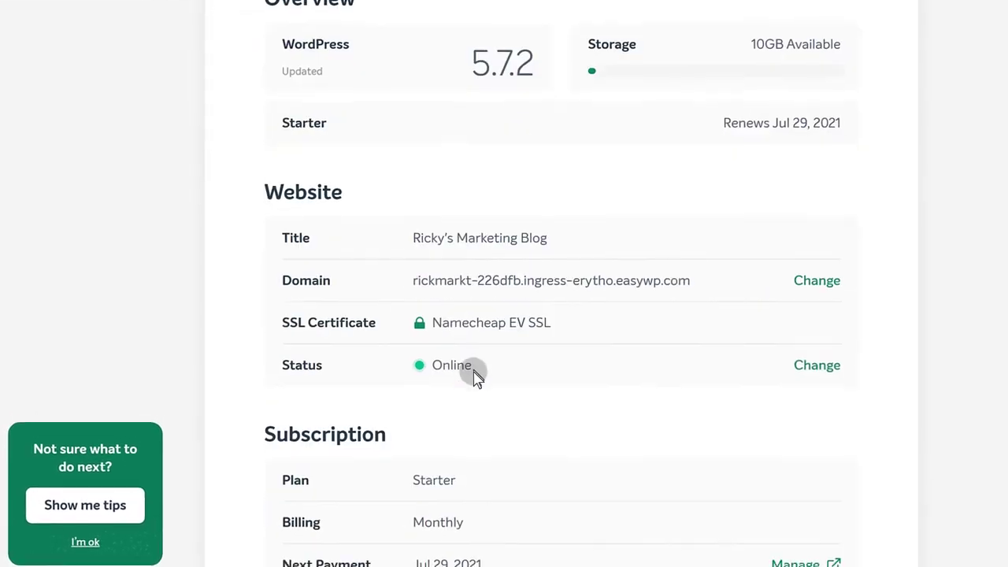
{"action": "scroll", "coordinate": [476, 377], "scroll_direction": "up", "scroll_amount": 5}
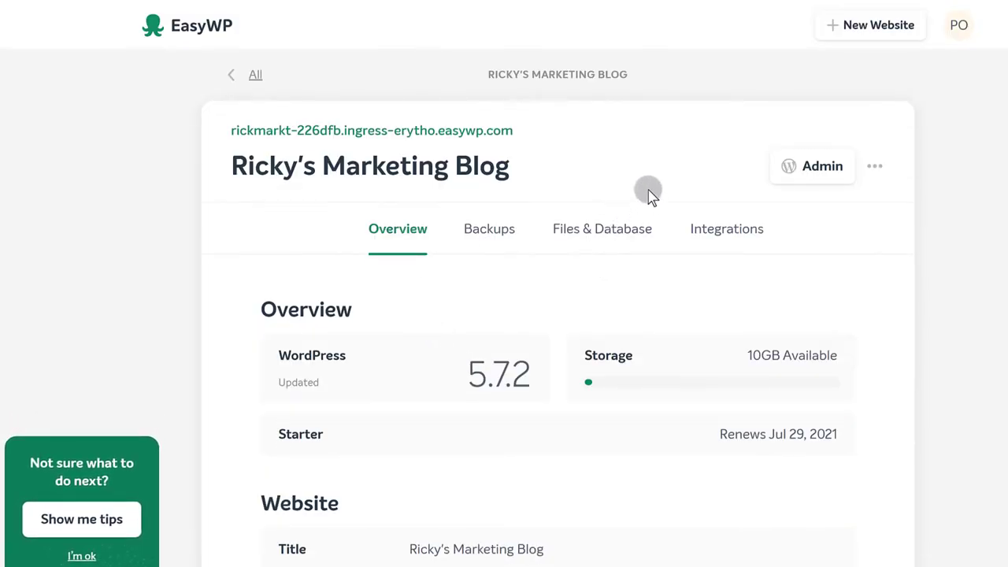
Step: View the new-website naming form, return to the blog's overview and open its EasyWP domain address to look over the live site
{"action": "left_click", "coordinate": [857, 28]}
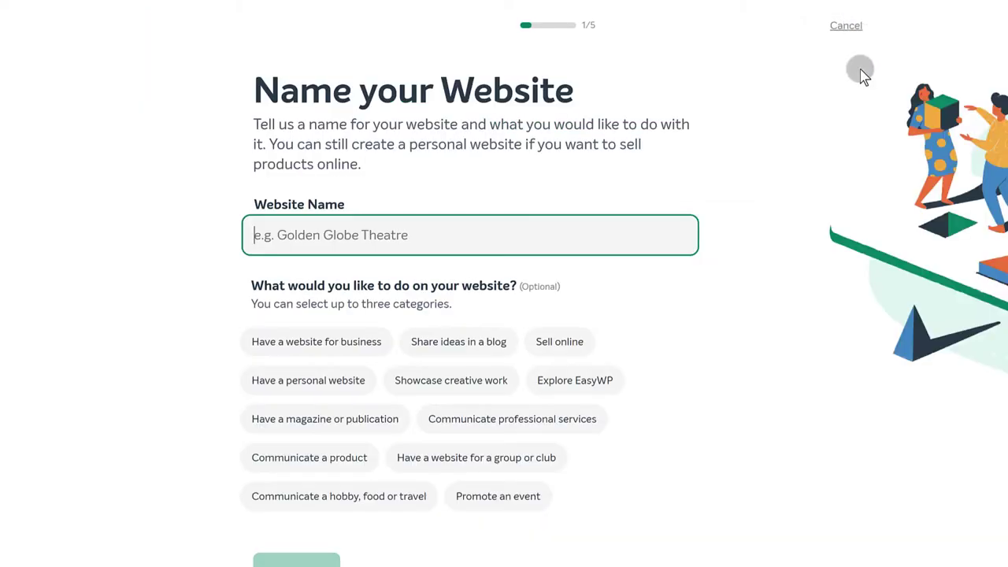
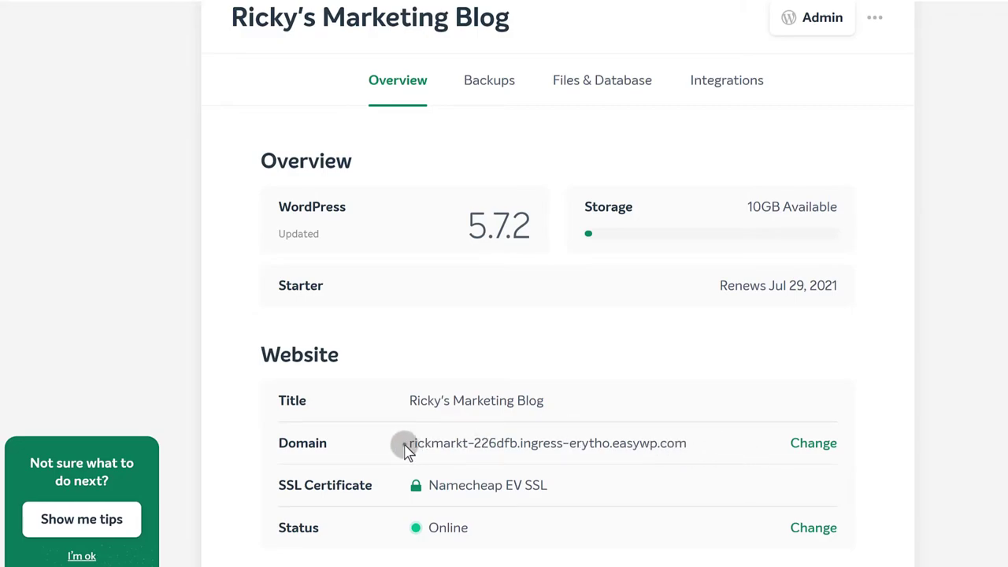
{"action": "mouse_move", "coordinate": [407, 449]}
{"action": "left_mouse_down"}
{"action": "mouse_move", "coordinate": [511, 445]}
{"action": "mouse_move", "coordinate": [418, 453]}
{"action": "mouse_move", "coordinate": [407, 443]}
{"action": "left_mouse_up"}
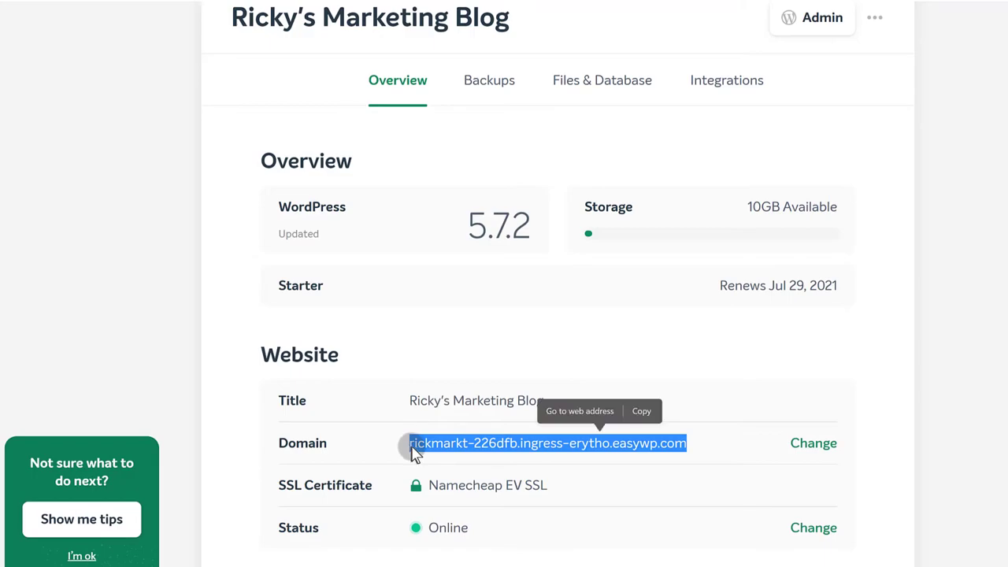
{"action": "left_click", "coordinate": [578, 412]}
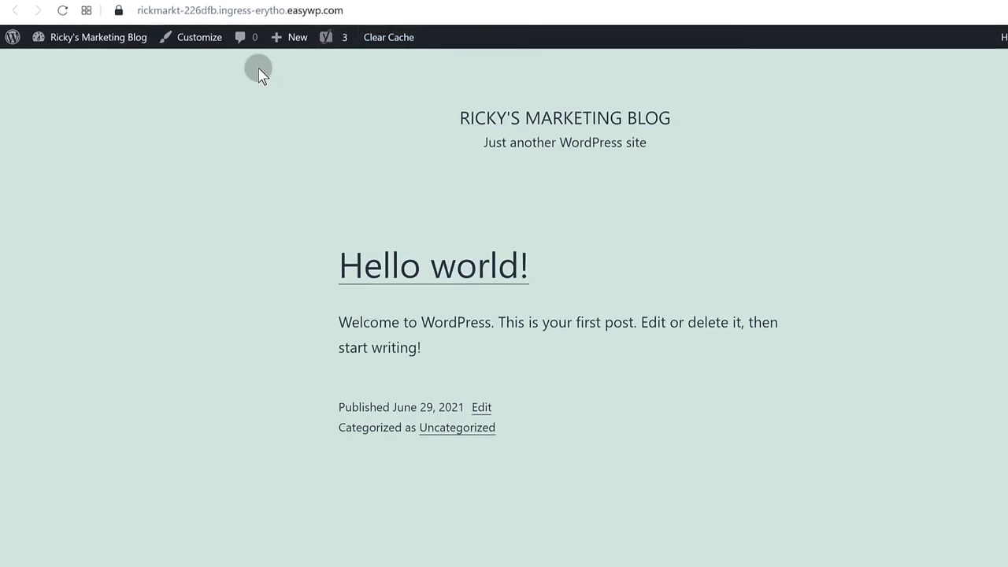
{"action": "scroll", "coordinate": [436, 308], "scroll_direction": "down", "scroll_amount": 4}
{"action": "scroll", "coordinate": [441, 298], "scroll_direction": "up", "scroll_amount": 4}
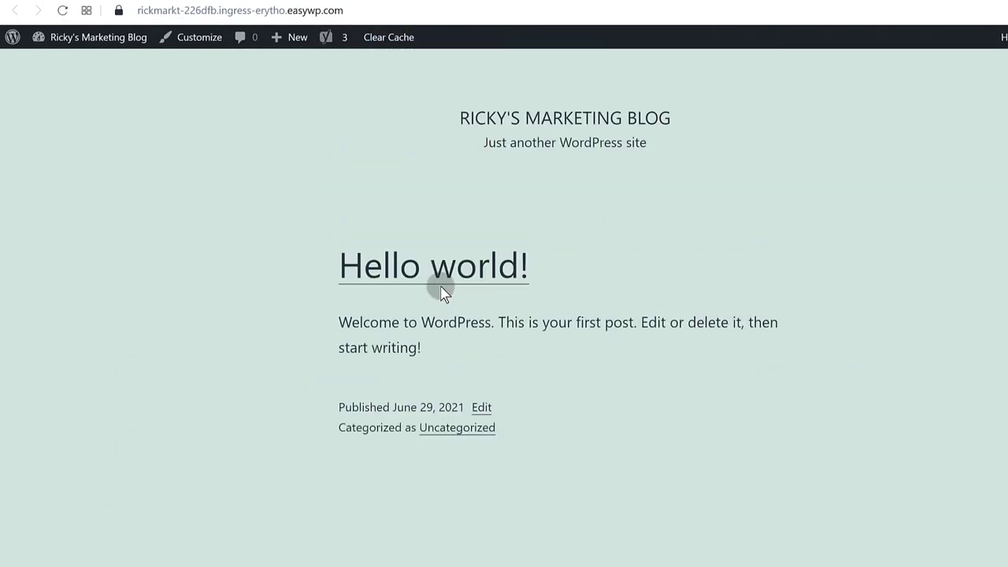
Step: Return to EasyWP and change the blog's domain to 254.press, selected from the domains on Namecheap
{"action": "left_click", "coordinate": [195, 2]}
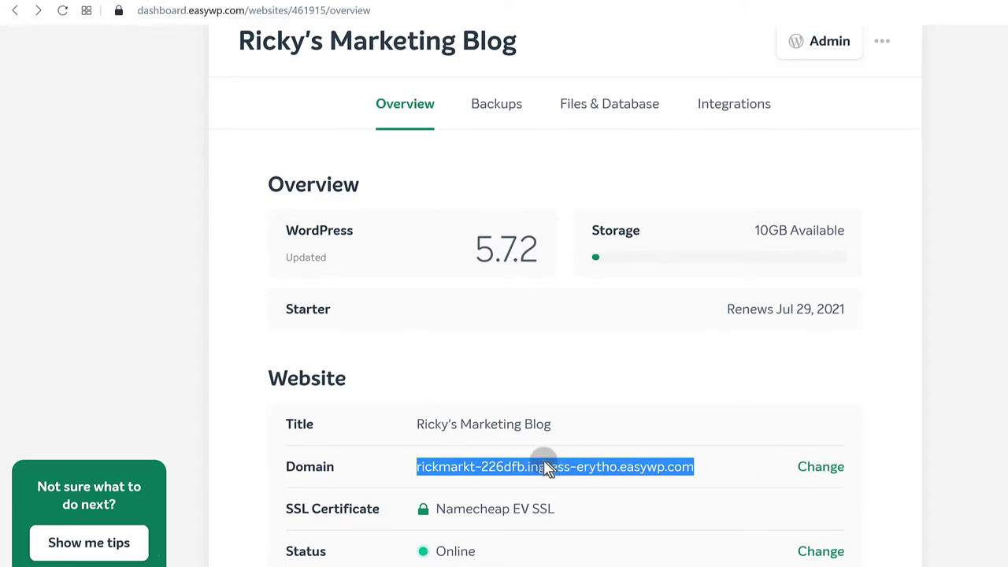
{"action": "left_click", "coordinate": [807, 470]}
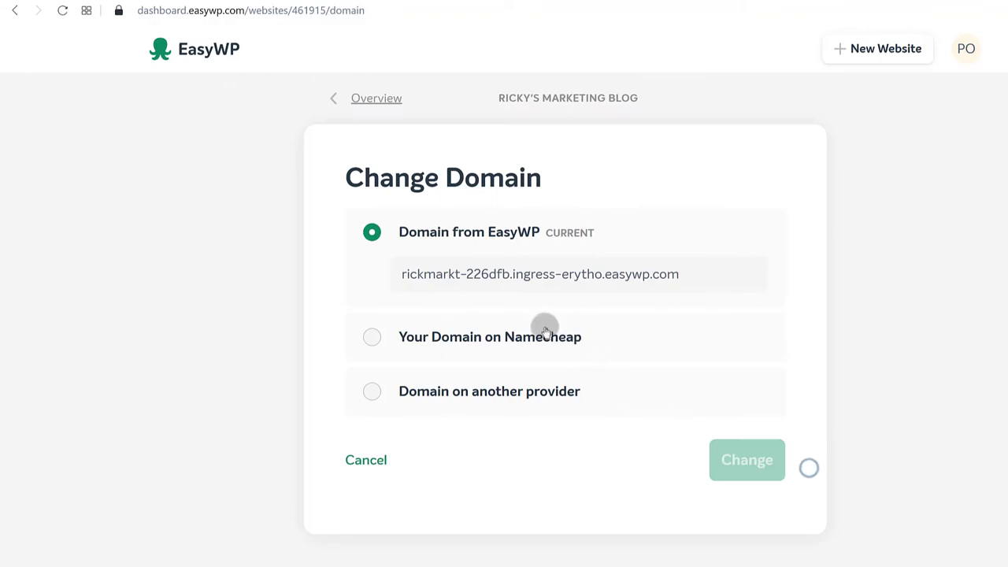
{"action": "left_click", "coordinate": [371, 344]}
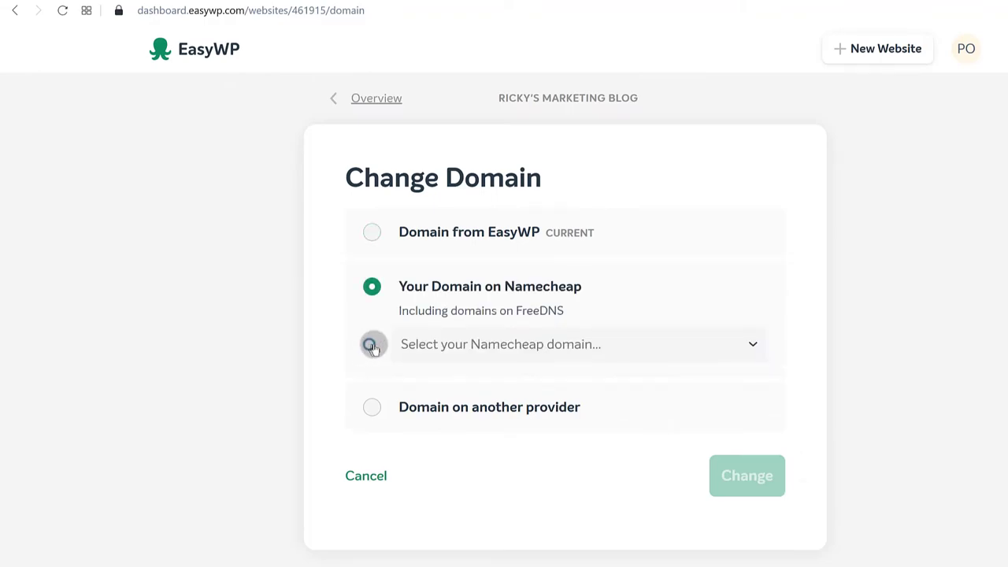
{"action": "left_click", "coordinate": [432, 347]}
{"action": "left_click", "coordinate": [442, 394]}
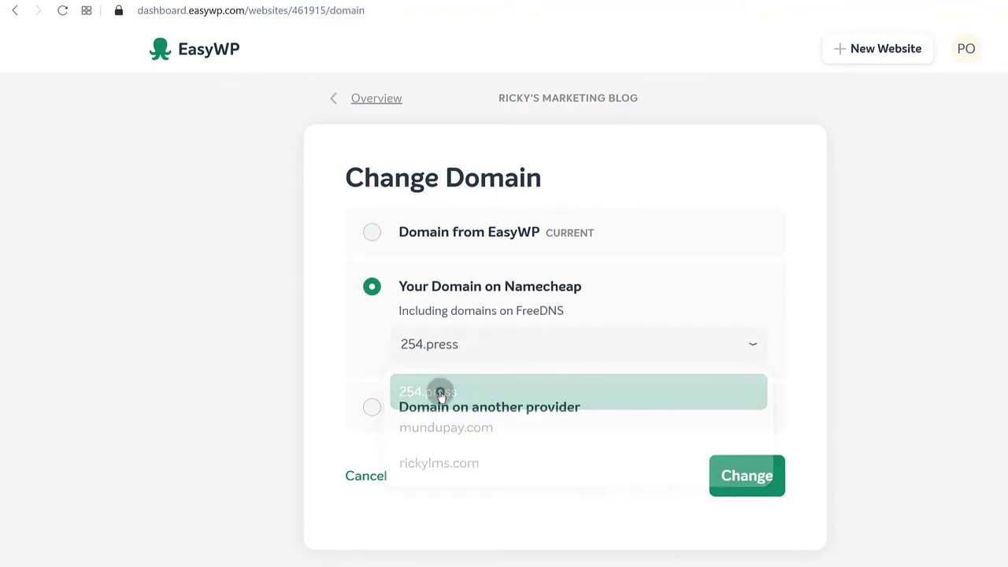
{"action": "left_click", "coordinate": [736, 482]}
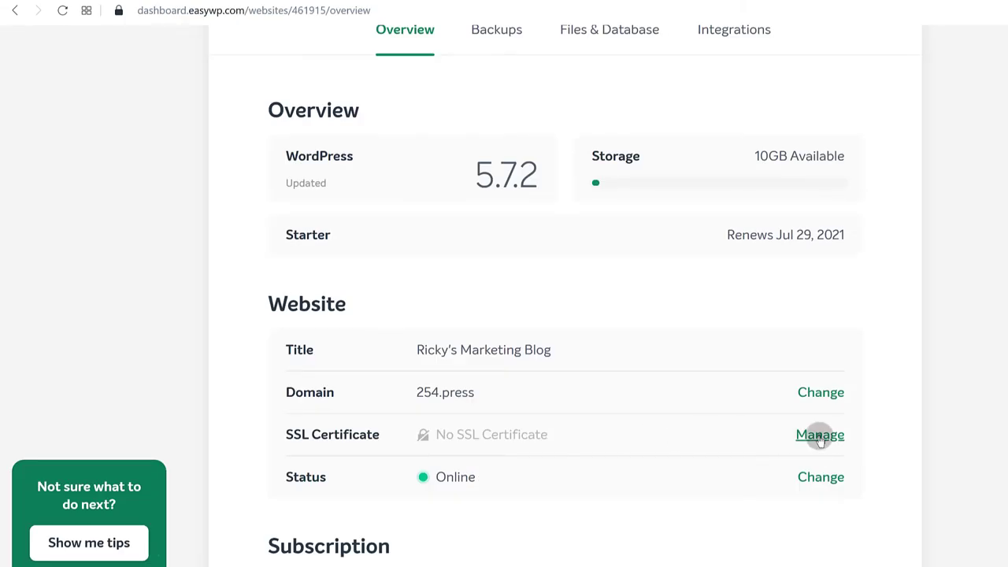
Step: Open the blog's SSL certificate settings, view the certificates that can be added, and cancel back to the overview
{"action": "left_click", "coordinate": [820, 436]}
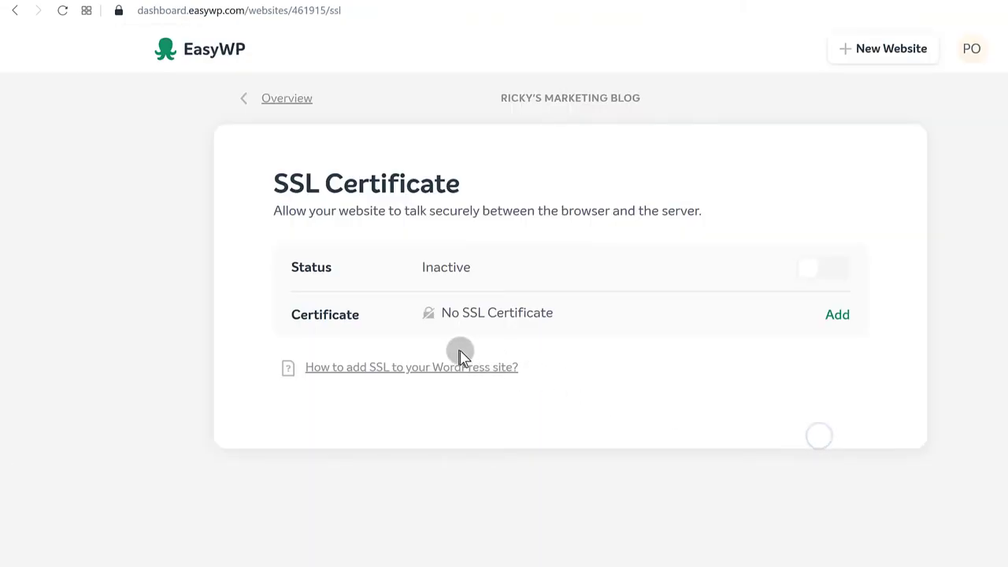
{"action": "left_click", "coordinate": [839, 315]}
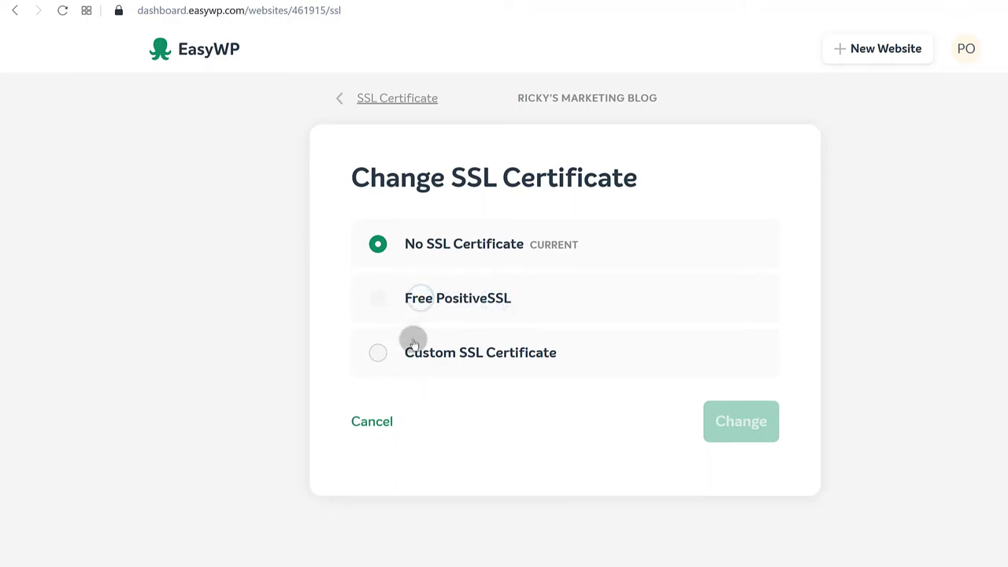
{"action": "left_click", "coordinate": [373, 421]}
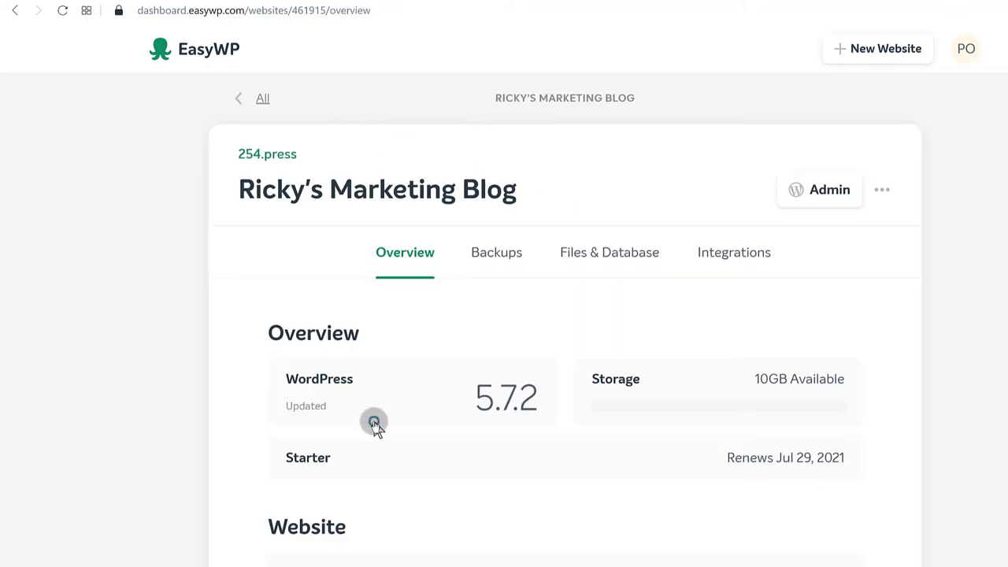
{"action": "scroll", "coordinate": [344, 407], "scroll_direction": "down", "scroll_amount": 2}
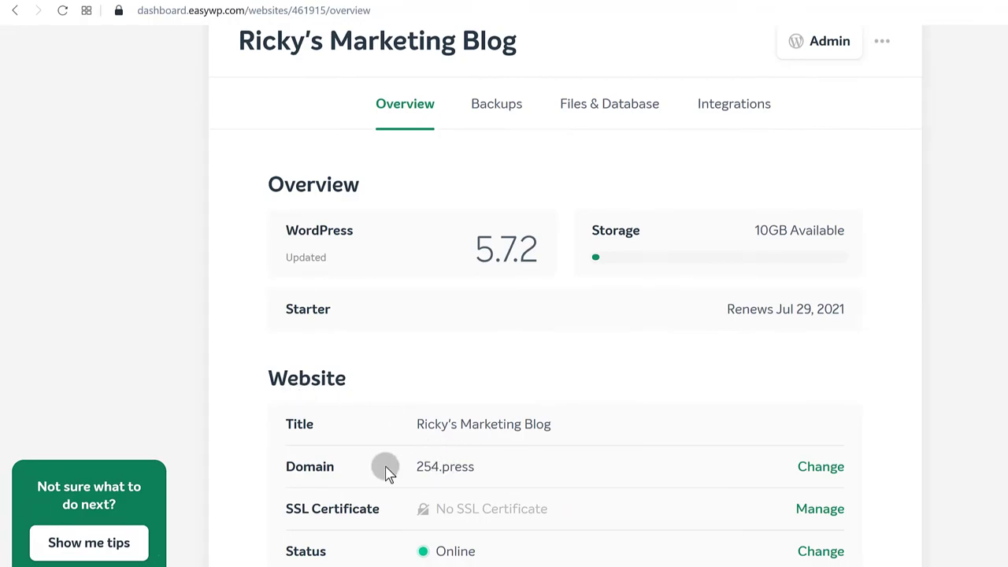
{"action": "scroll", "coordinate": [386, 470], "scroll_direction": "down", "scroll_amount": 1}
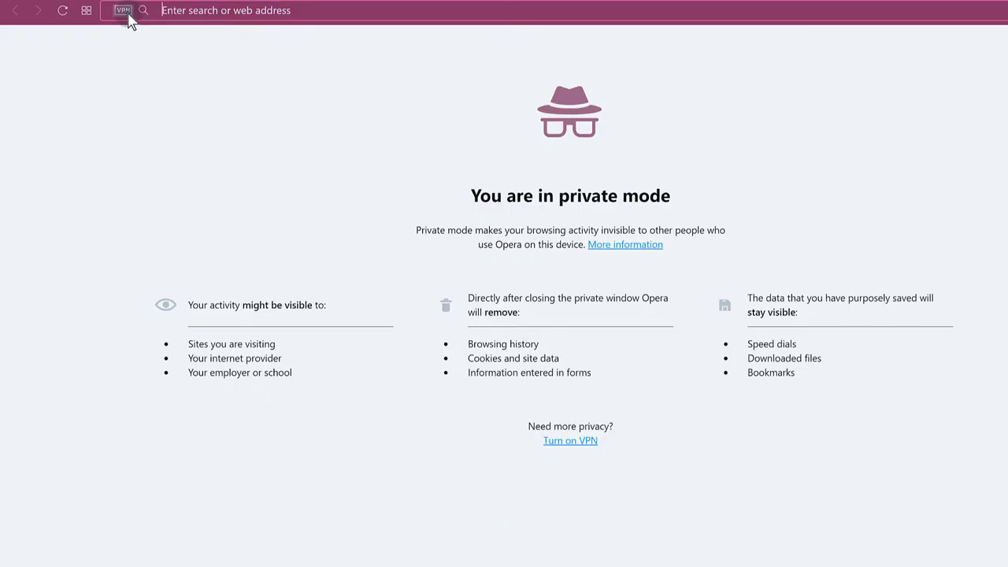
Step: Turn on the VPN in the private browser window and set its virtual location to Europe
{"action": "left_click", "coordinate": [124, 10]}
{"action": "left_click", "coordinate": [111, 58]}
{"action": "left_click", "coordinate": [178, 304]}
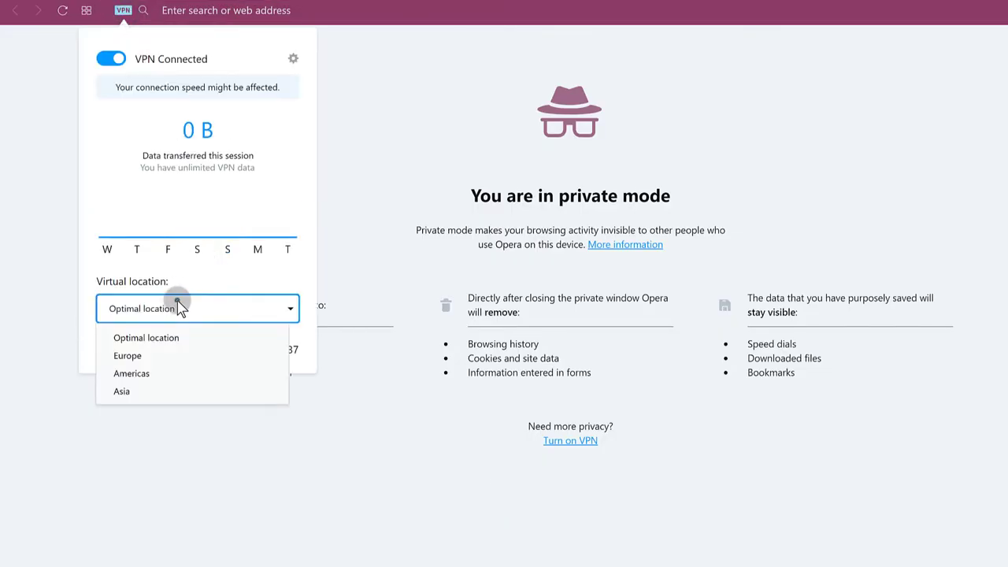
{"action": "left_click", "coordinate": [162, 355]}
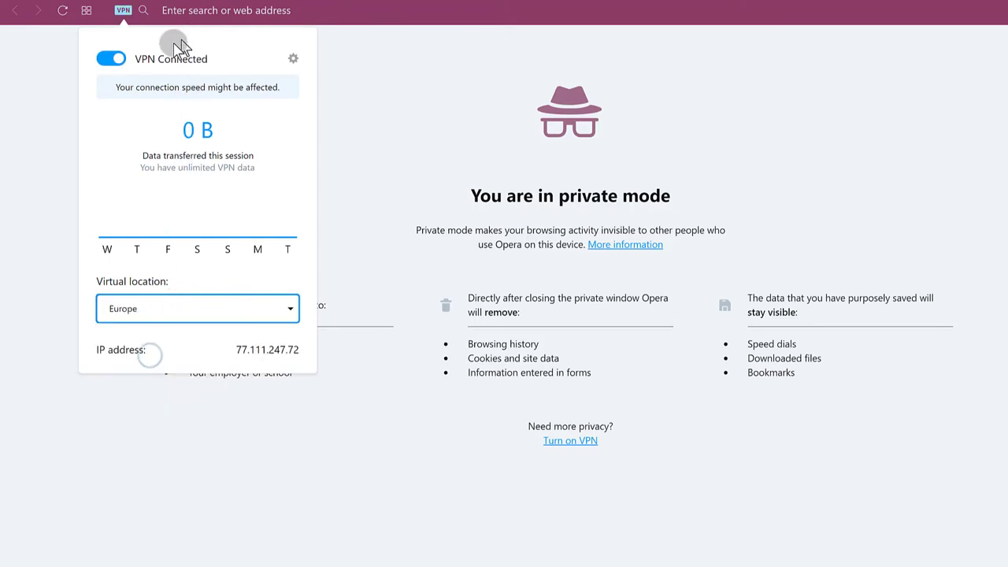
{"action": "left_click", "coordinate": [162, 9]}
{"action": "right_click", "coordinate": [193, 11]}
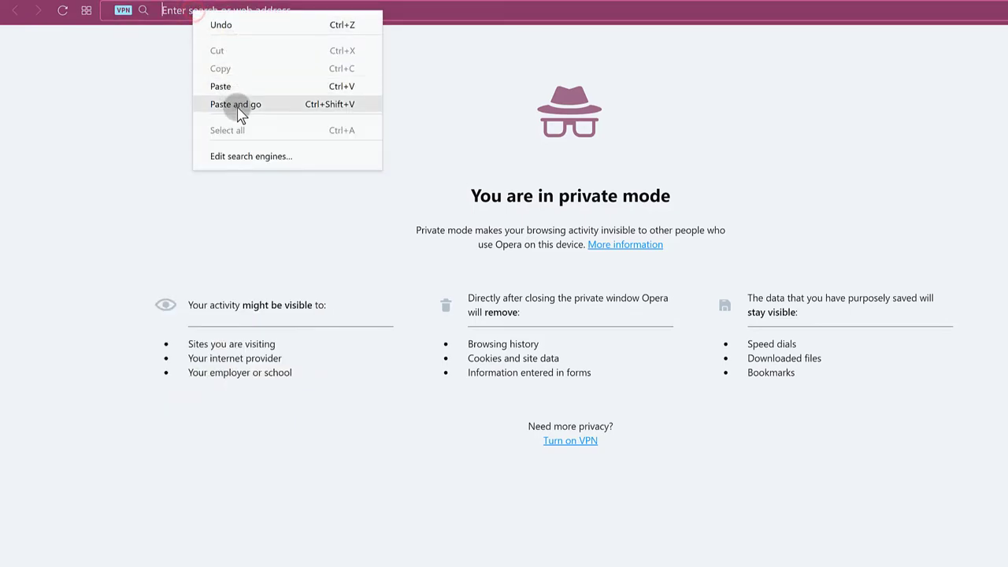
{"action": "left_click", "coordinate": [236, 105]}
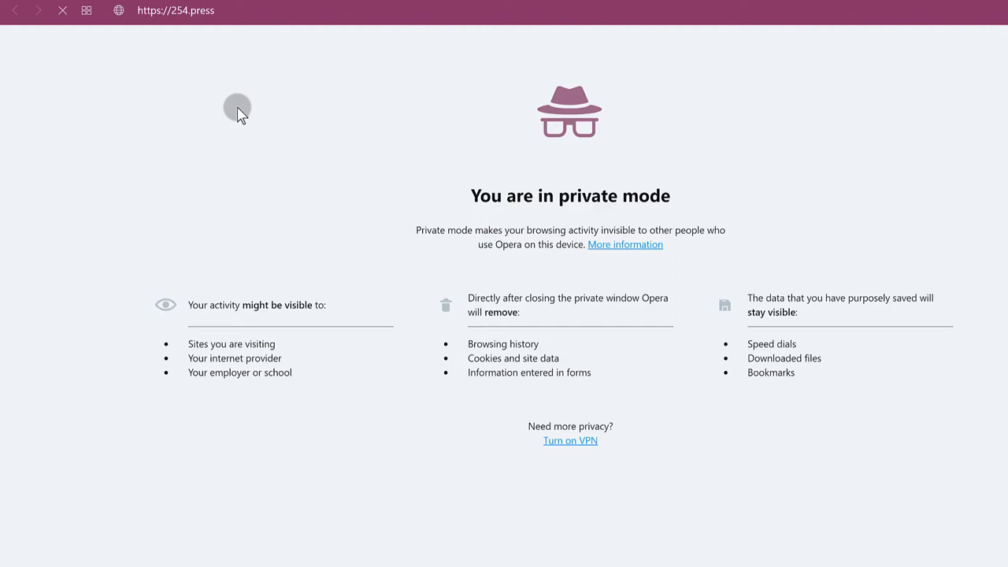
{"action": "left_click", "coordinate": [162, 9]}
{"action": "key", "text": "ctrl+c"}
{"action": "left_click", "coordinate": [161, 9]}
{"action": "key", "text": "BackSpace"}
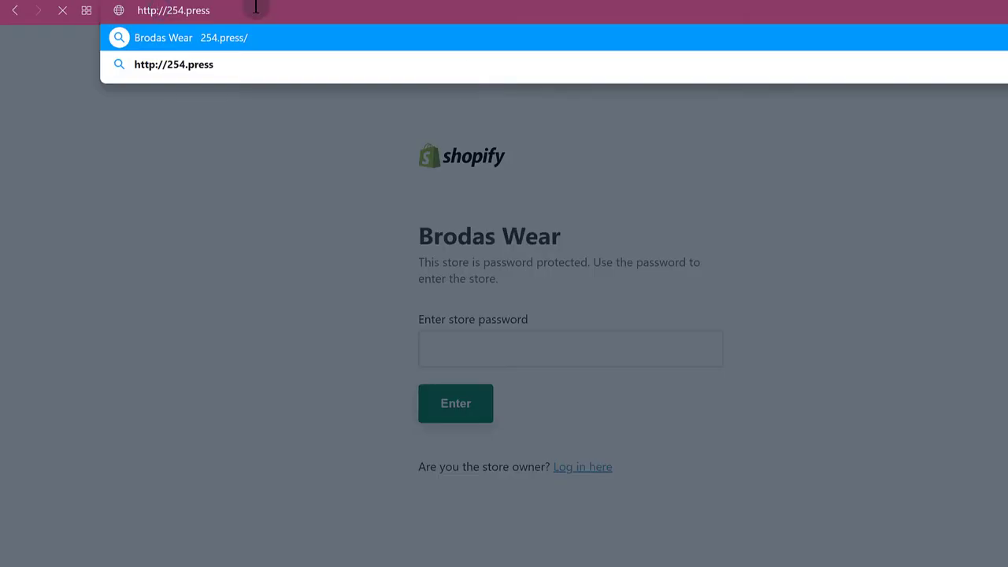
{"action": "key", "text": "Return"}
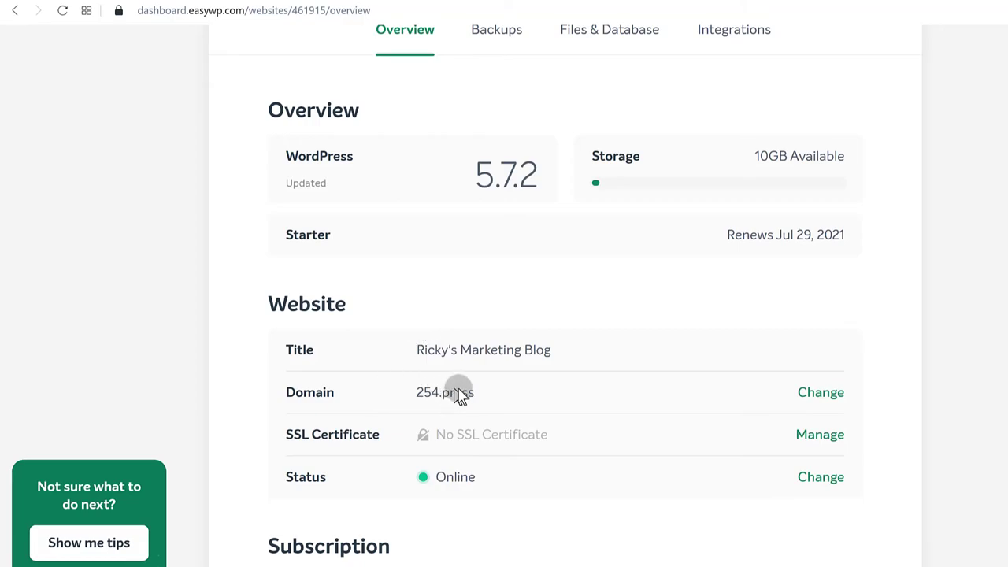
{"action": "scroll", "coordinate": [504, 275], "scroll_direction": "up", "scroll_amount": 3}
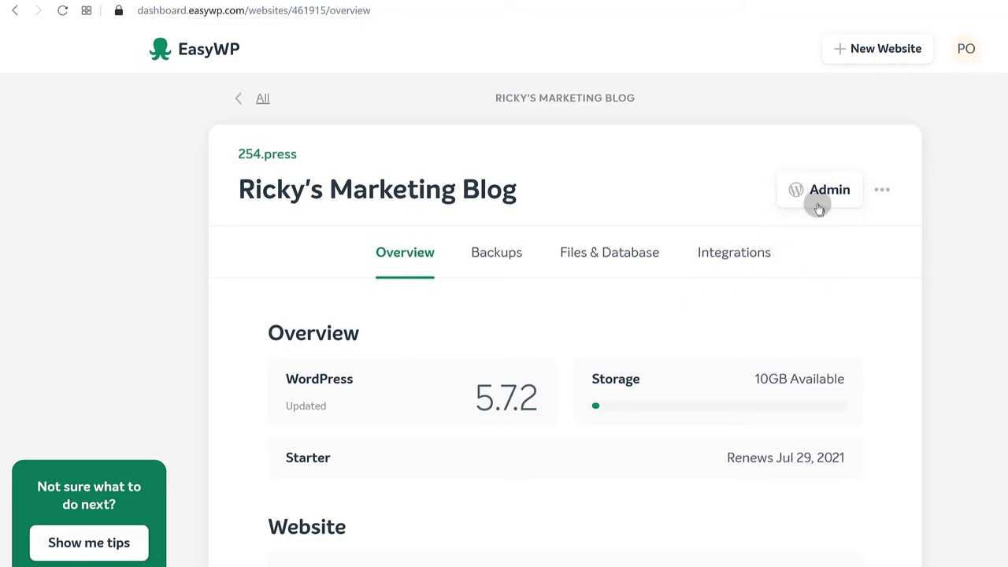
{"action": "scroll", "coordinate": [461, 405], "scroll_direction": "down", "scroll_amount": 3}
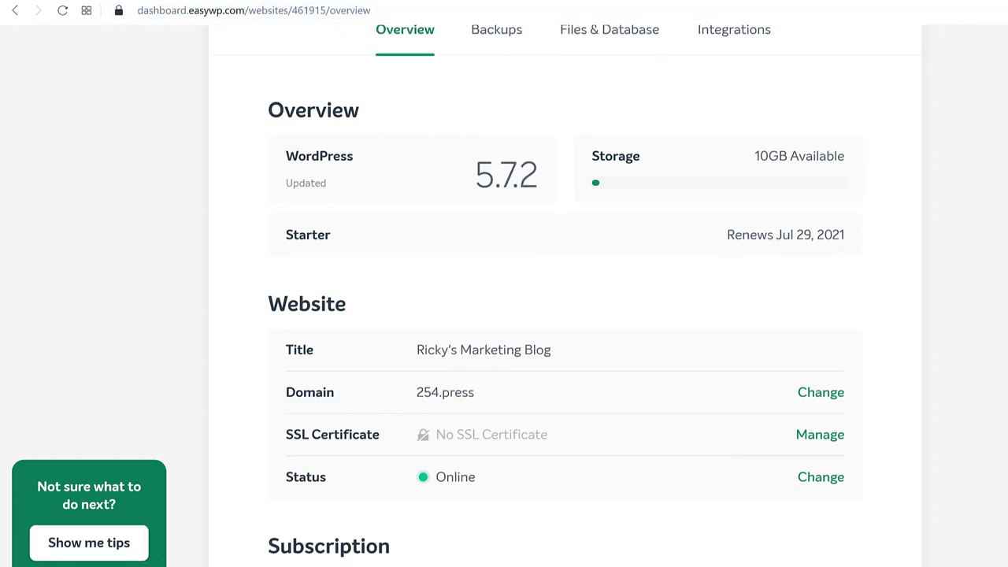
{"action": "key", "text": "ctrl+t"}
{"action": "right_click", "coordinate": [394, 11]}
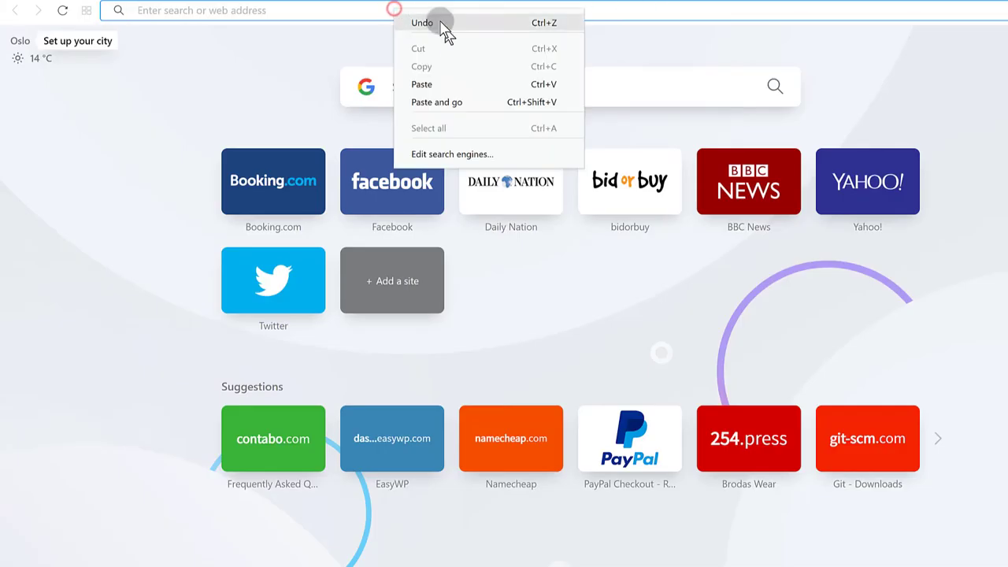
{"action": "left_click", "coordinate": [442, 85]}
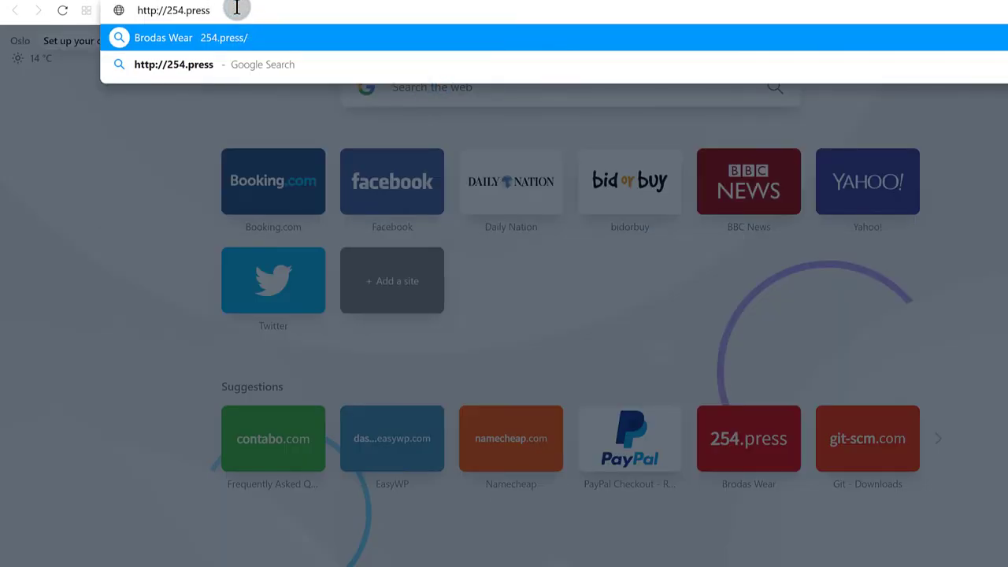
{"action": "type", "text": "wp-admin"}
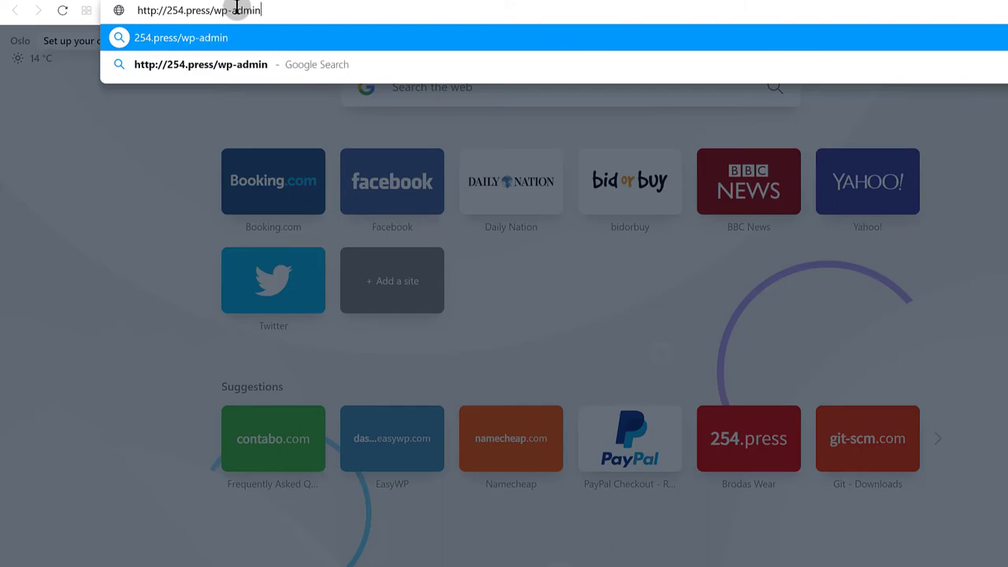
{"action": "key", "text": "Return"}
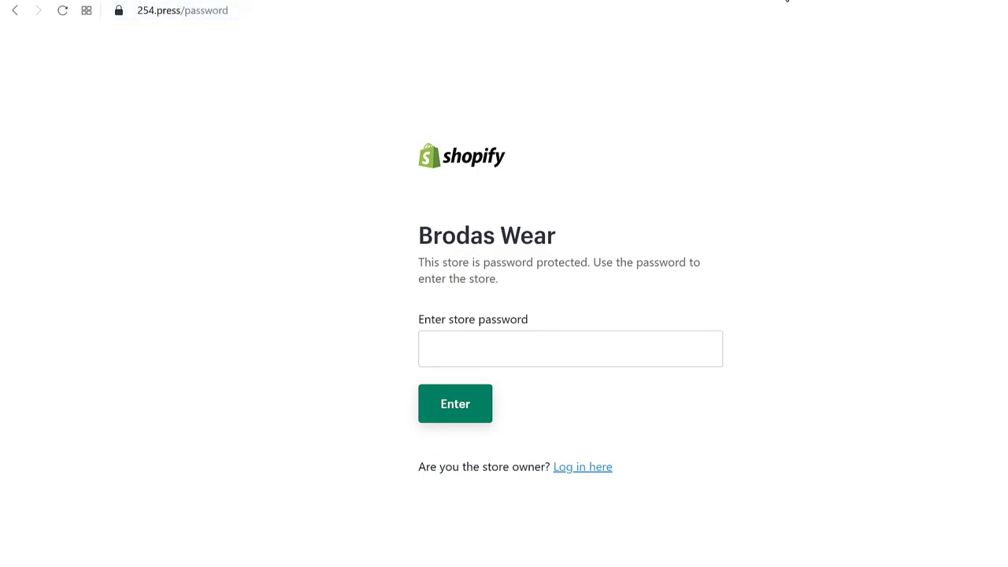
{"action": "left_click", "coordinate": [787, 2]}
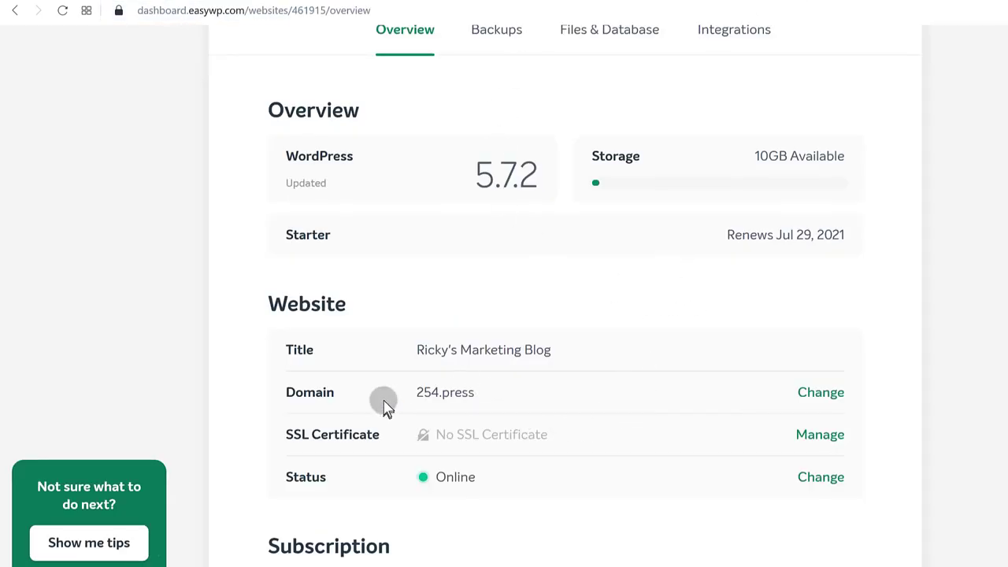
Step: Copy the blog's 254.press domain name, visit the site through its link on the overview, and close that page
{"action": "left_click_drag", "start_coordinate": [475, 393], "coordinate": [416, 396]}
{"action": "key", "text": "ctrl+c"}
{"action": "left_click", "coordinate": [890, 417]}
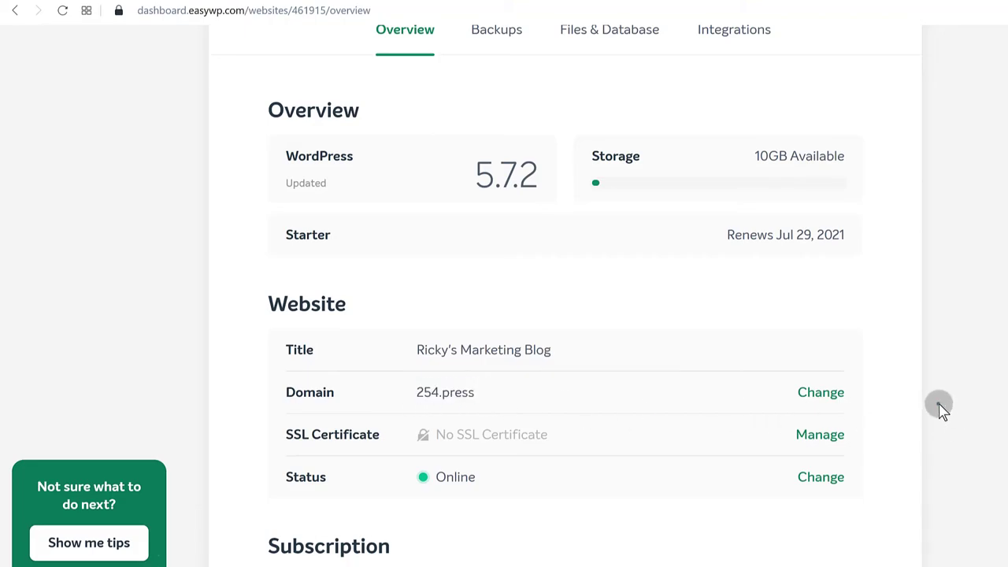
{"action": "scroll", "coordinate": [940, 405], "scroll_direction": "up", "scroll_amount": 3}
{"action": "left_click", "coordinate": [262, 154]}
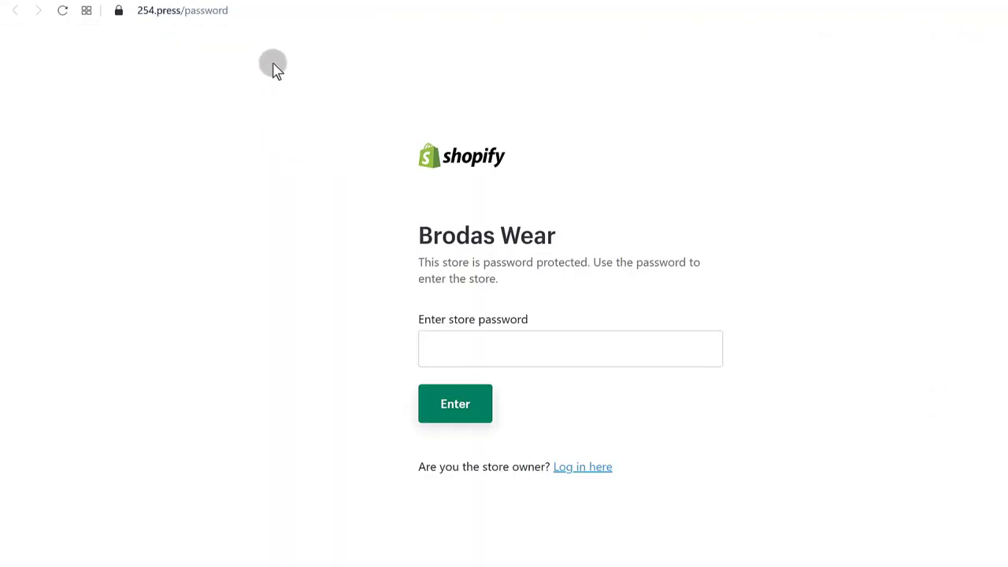
{"action": "key", "text": "ctrl+w"}
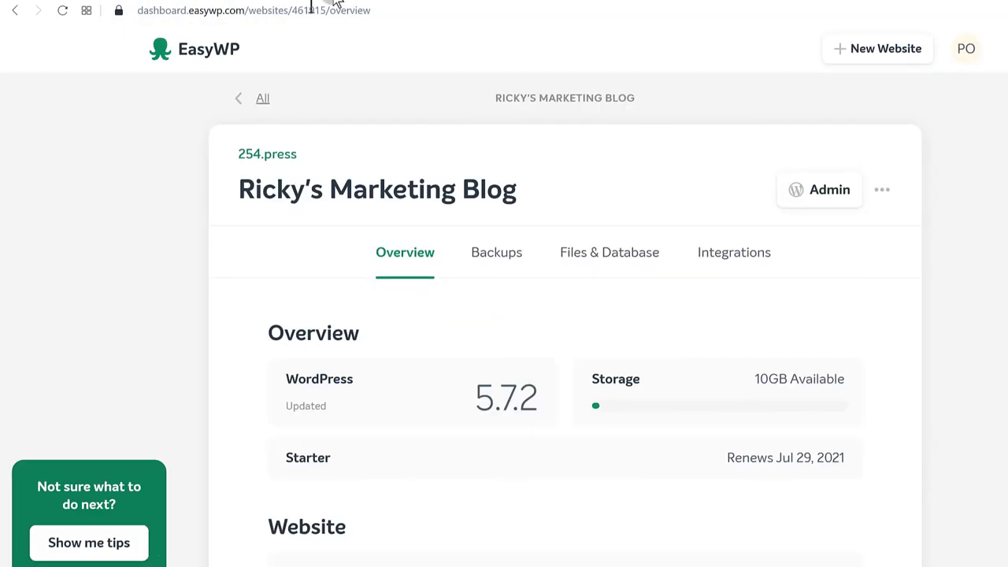
Step: Look over the blog's website and subscription details on the EasyWP overview
{"action": "scroll", "coordinate": [603, 374], "scroll_direction": "down", "scroll_amount": 5}
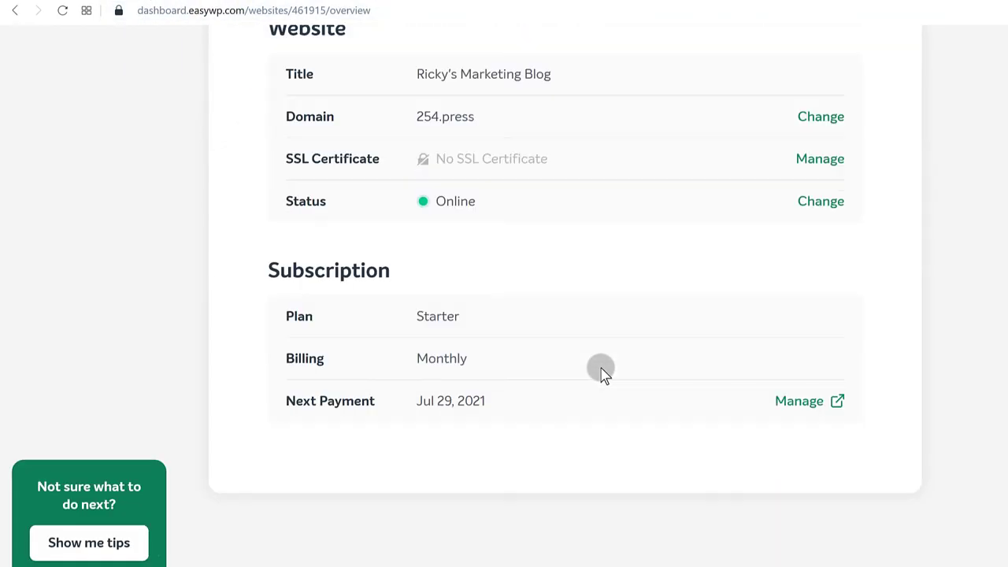
{"action": "scroll", "coordinate": [575, 441], "scroll_direction": "up", "scroll_amount": 5}
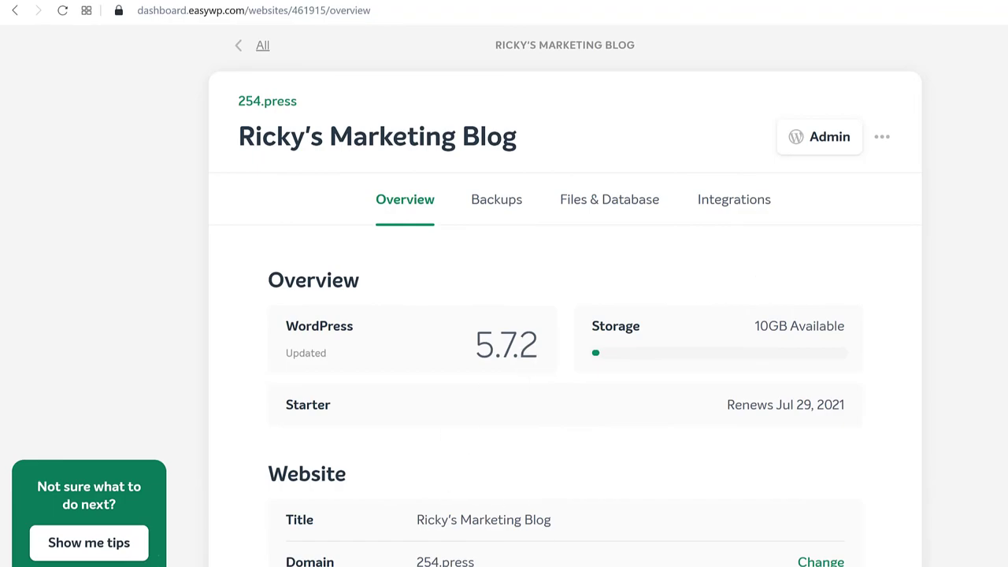
{"action": "scroll", "coordinate": [543, 477], "scroll_direction": "down", "scroll_amount": 2}
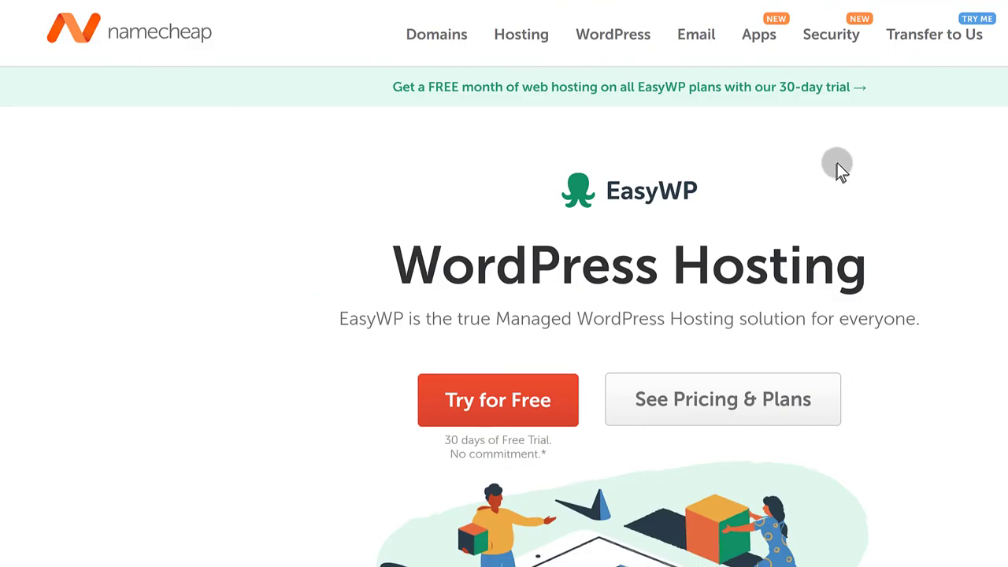
Step: Look over the EasyWP features and hosting benefits on Namecheap's WordPress Hosting page
{"action": "scroll", "coordinate": [842, 206], "scroll_direction": "down", "scroll_amount": 15}
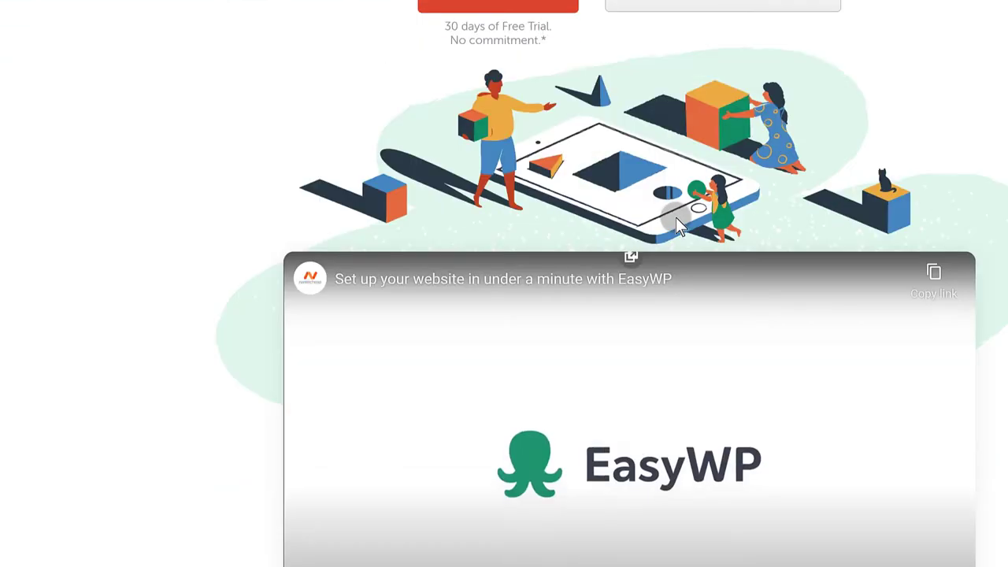
{"action": "scroll", "coordinate": [674, 217], "scroll_direction": "down", "scroll_amount": 15}
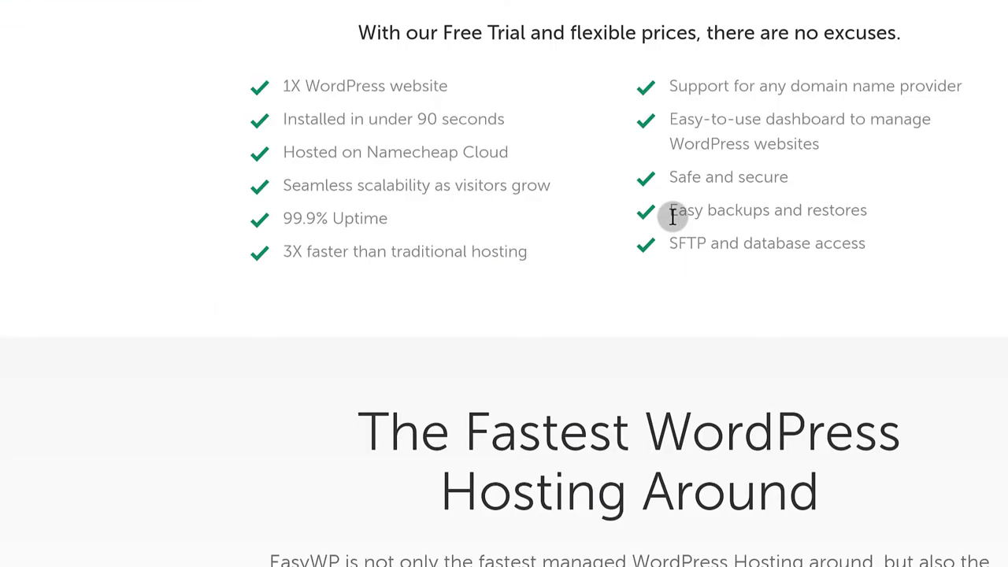
{"action": "scroll", "coordinate": [674, 223], "scroll_direction": "down", "scroll_amount": 5}
{"action": "scroll", "coordinate": [674, 222], "scroll_direction": "up", "scroll_amount": 15}
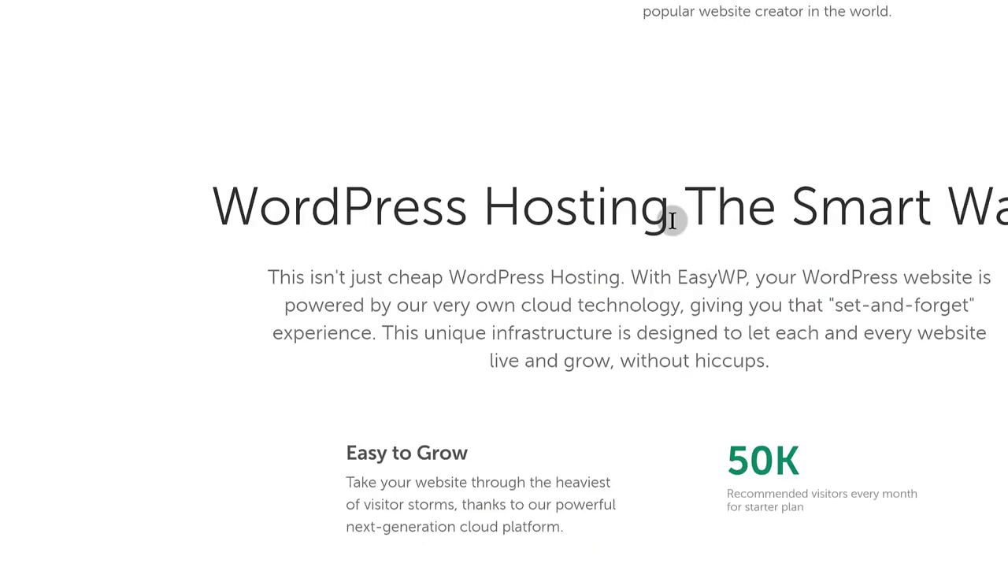
{"action": "scroll", "coordinate": [674, 223], "scroll_direction": "up", "scroll_amount": 20}
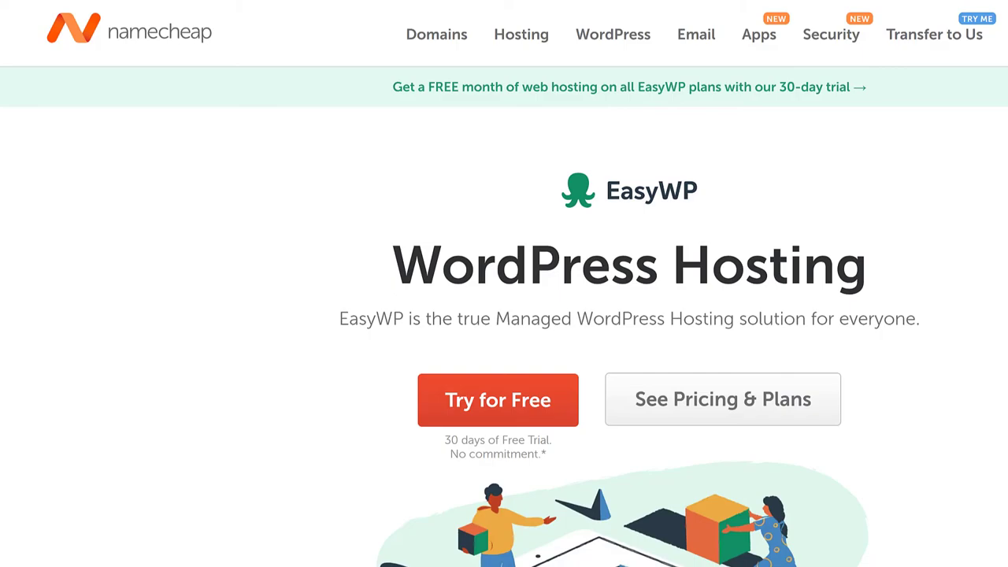
Step: Load easywp.com and go through its login to the EasyWP dashboard
{"action": "key", "text": "ctrl+l"}
{"action": "type", "text": "easyw"}
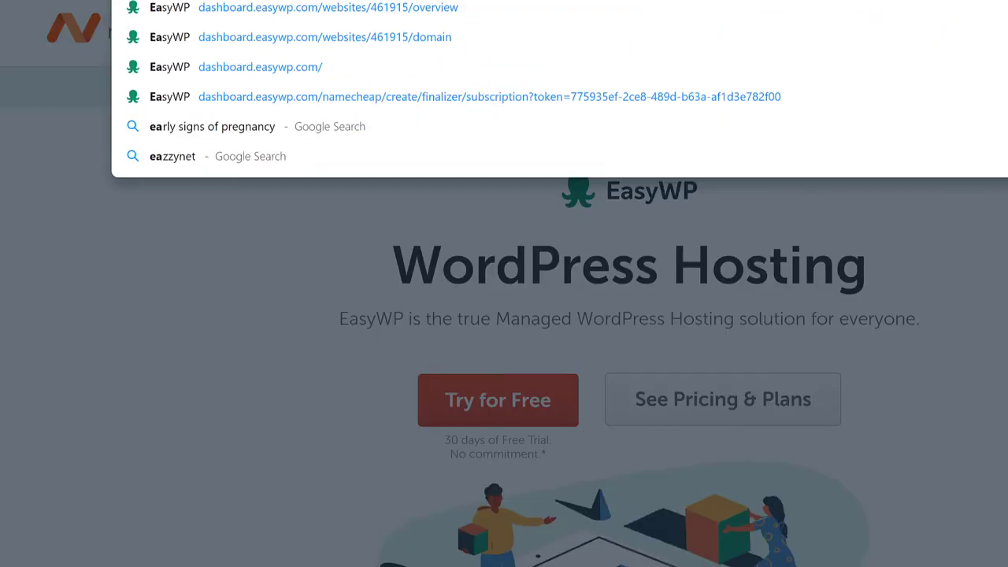
{"action": "type", "text": "p.com"}
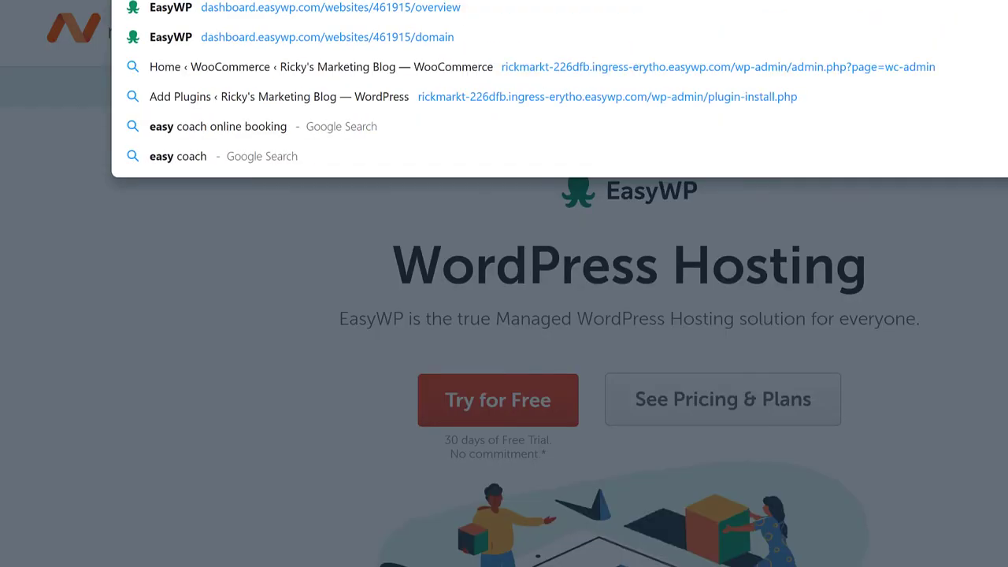
{"action": "key", "text": "Return"}
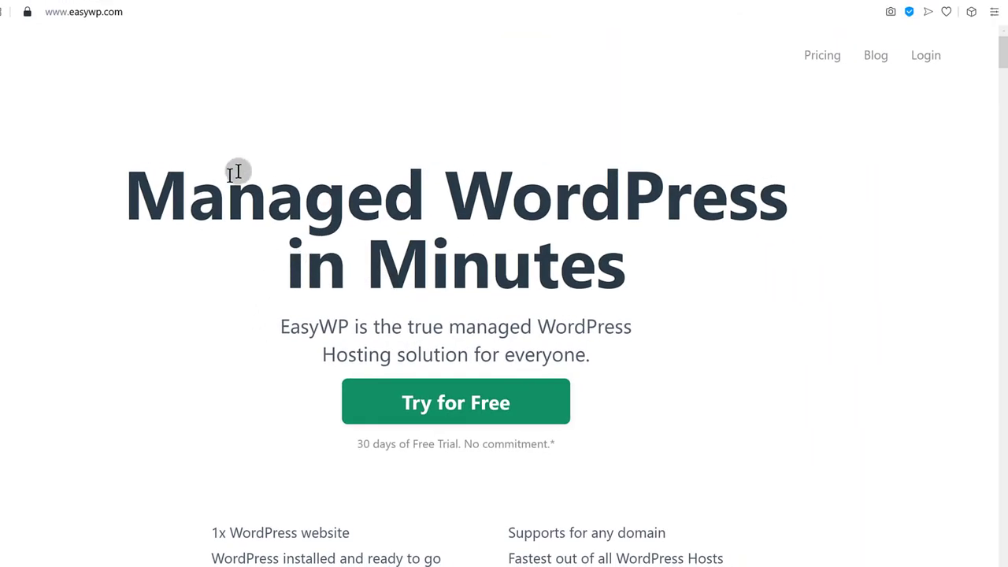
{"action": "left_click", "coordinate": [930, 56]}
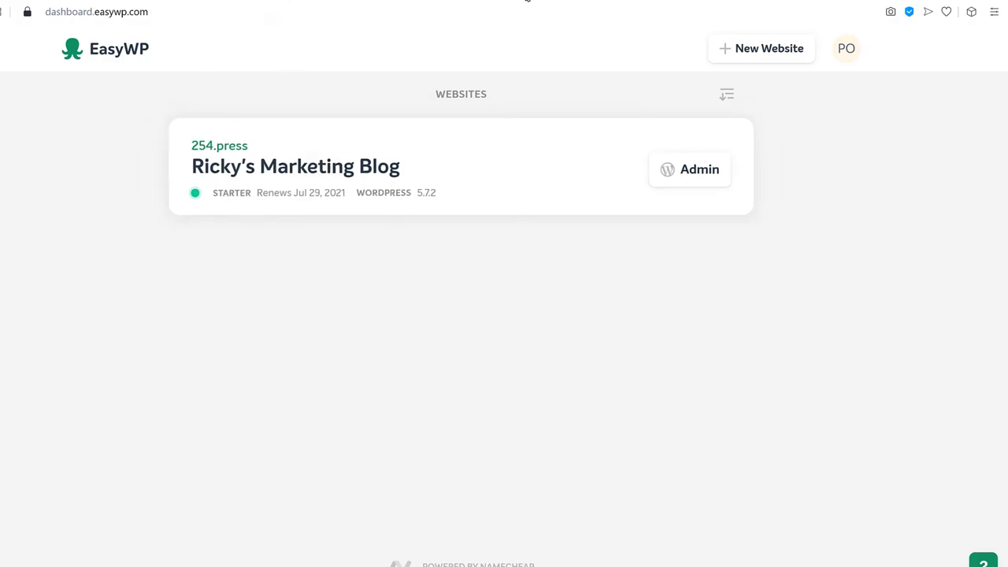
{"action": "key", "text": "ctrl+t"}
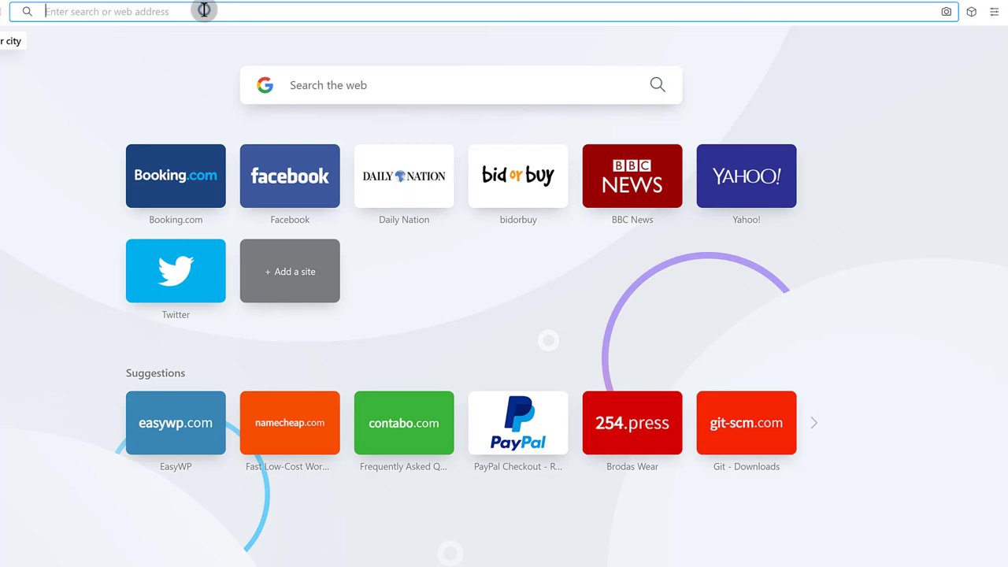
{"action": "key", "text": "ctrl+v"}
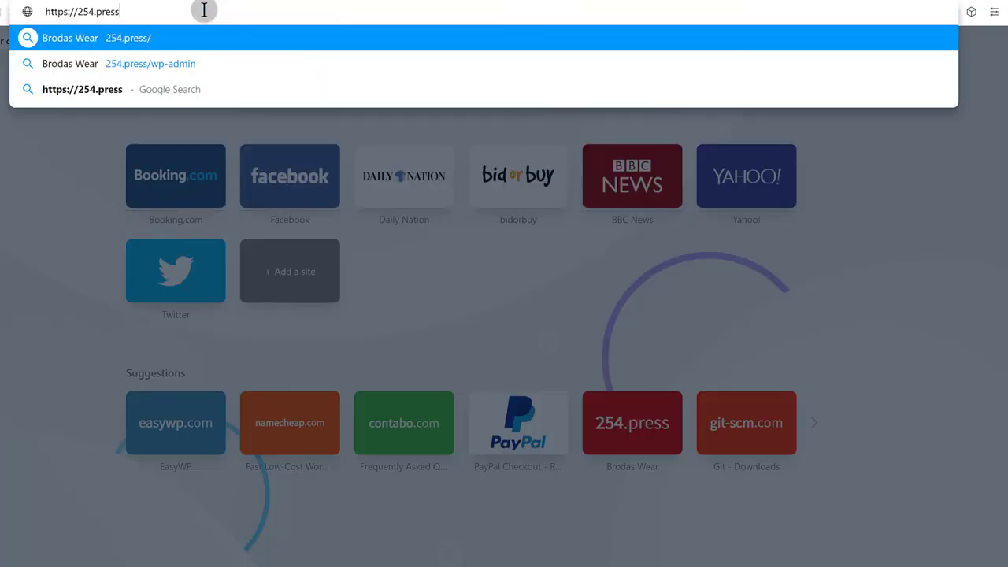
{"action": "type", "text": "/wp-adm"}
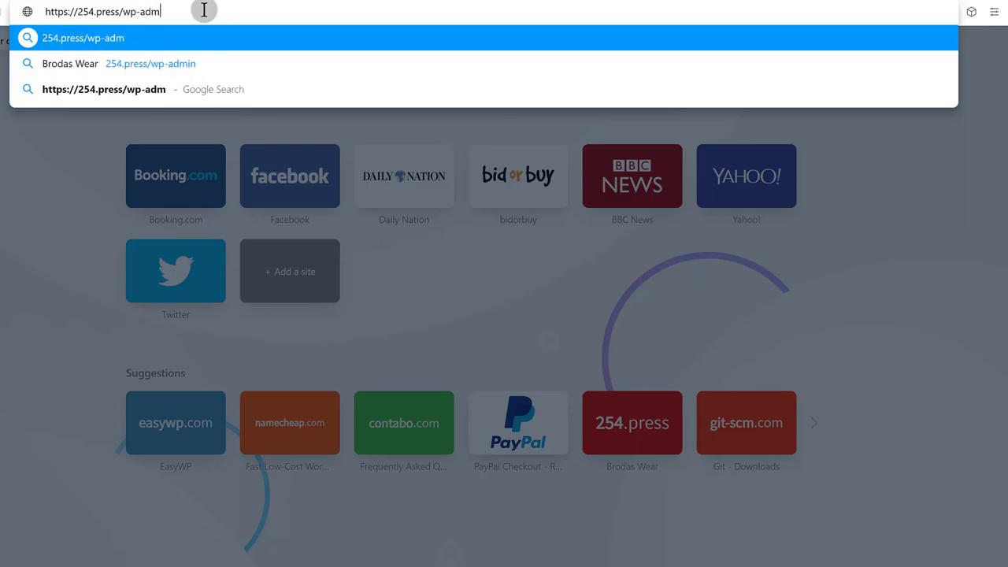
{"action": "type", "text": "in"}
{"action": "key", "text": "Return"}
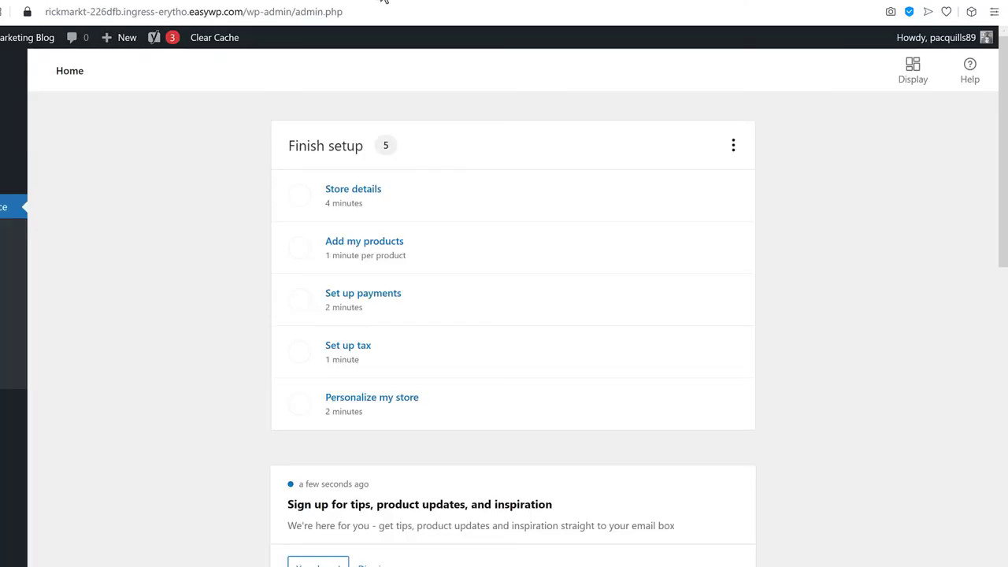
Step: Switch back through the blog's EasyWP overview and load easywp.com in a blank tab
{"action": "left_click", "coordinate": [336, 0]}
{"action": "left_click", "coordinate": [157, 1]}
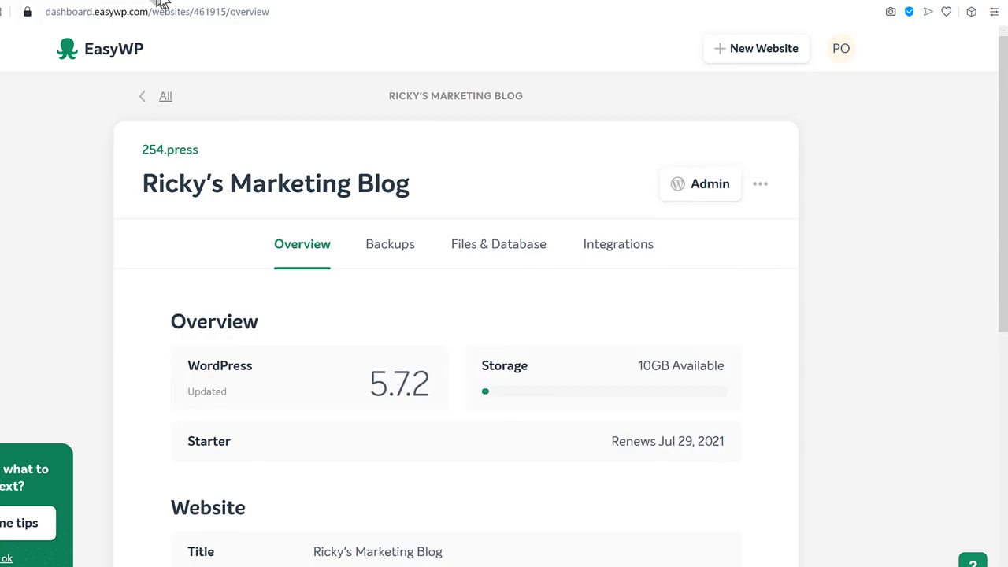
{"action": "left_click", "coordinate": [122, 2]}
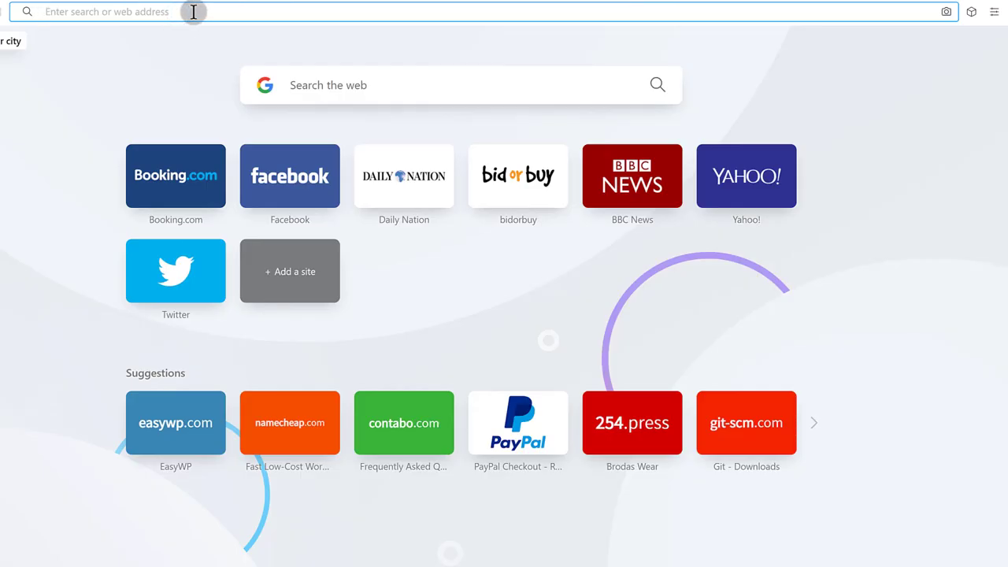
{"action": "type", "text": "easyw"}
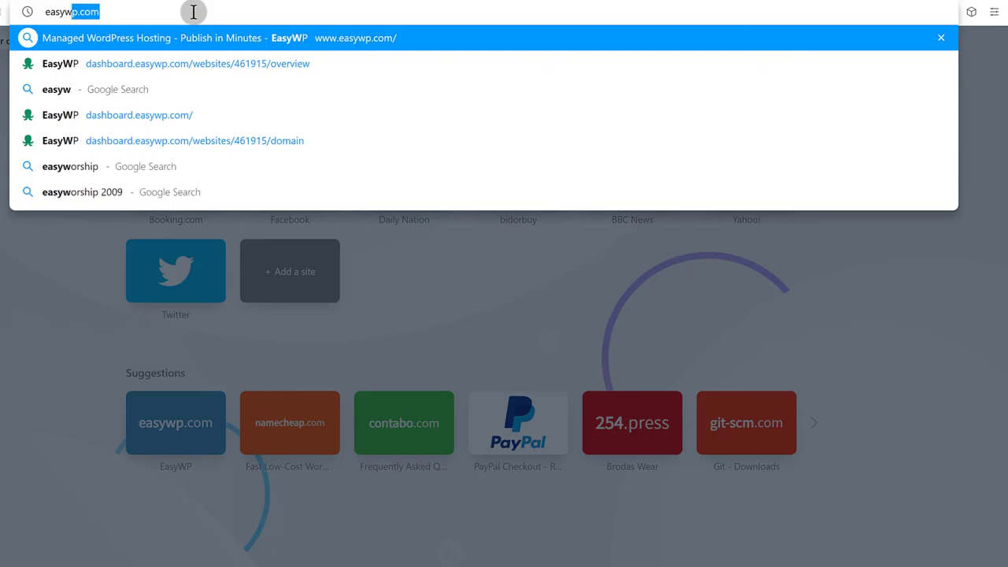
{"action": "type", "text": "p"}
{"action": "key", "text": "Return"}
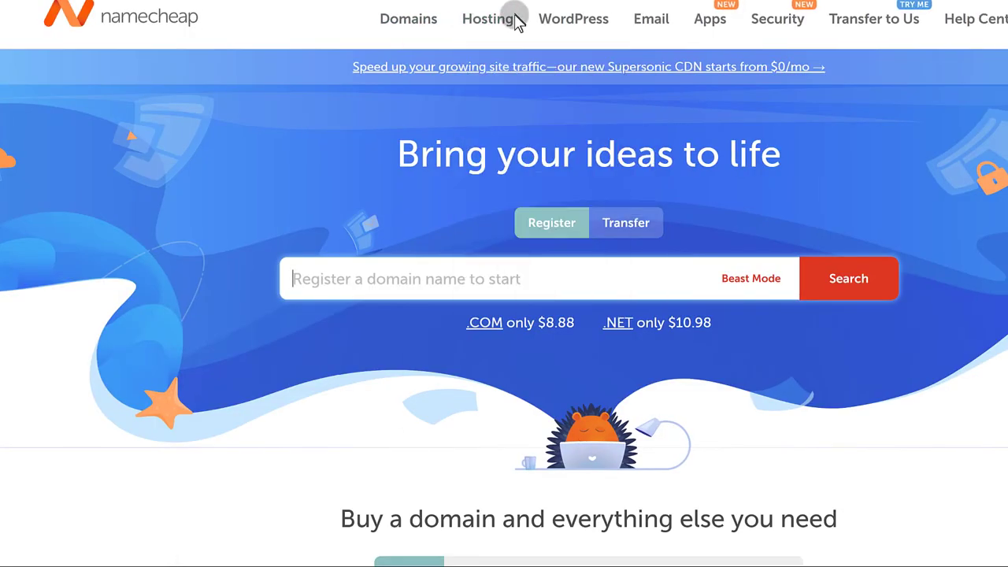
Step: Compare the monthly prices and features of the Starter, Turbo and Supersonic plans on the EasyWP pricing page
{"action": "mouse_move", "coordinate": [480, 19]}
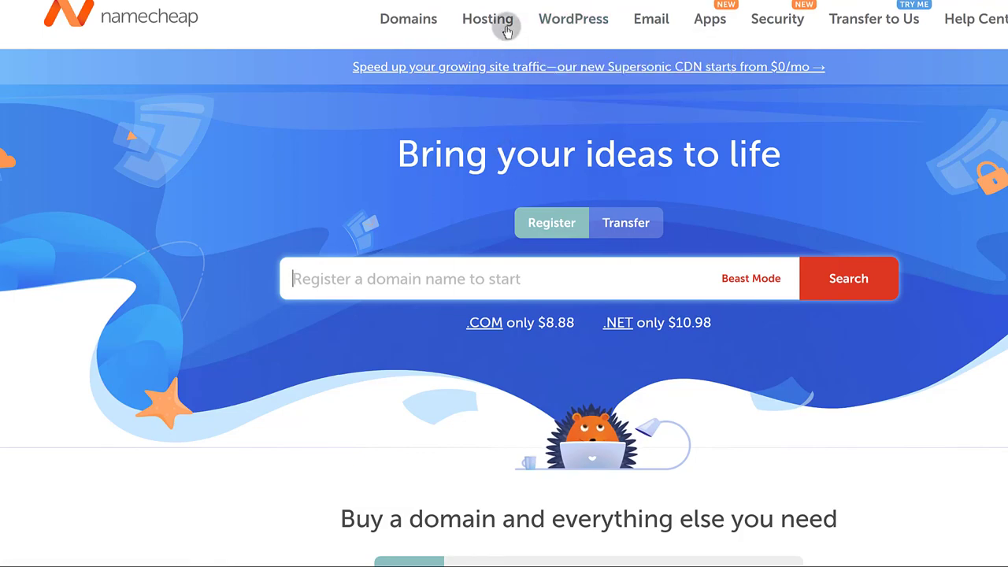
{"action": "mouse_move", "coordinate": [506, 30]}
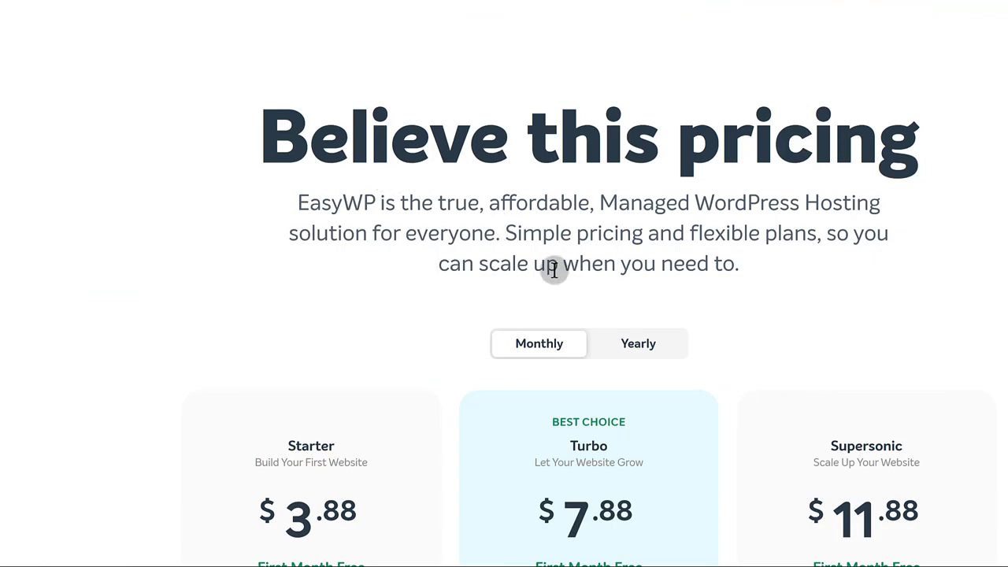
{"action": "scroll", "coordinate": [557, 276], "scroll_direction": "down", "scroll_amount": 4}
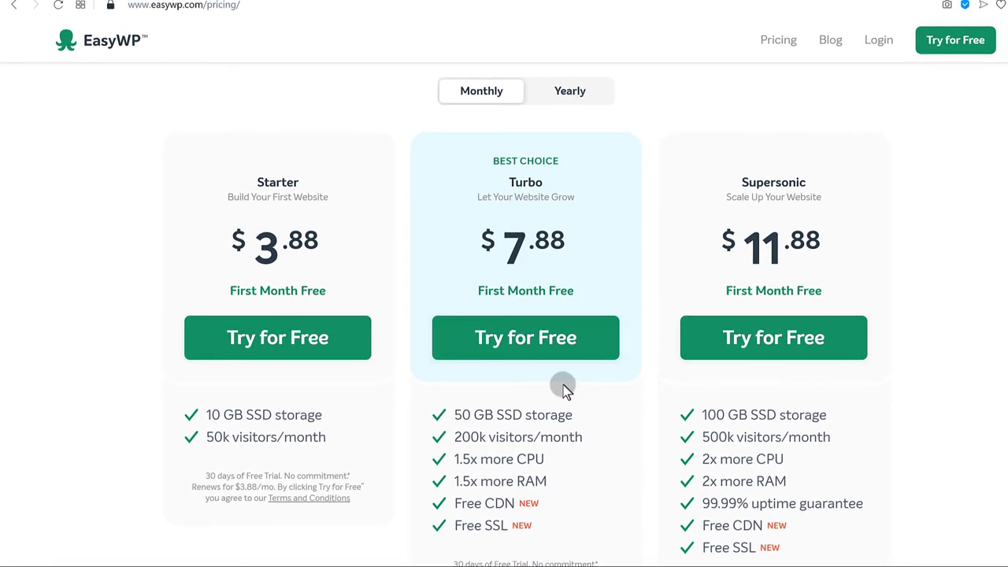
{"action": "scroll", "coordinate": [396, 405], "scroll_direction": "down", "scroll_amount": 1}
{"action": "scroll", "coordinate": [419, 399], "scroll_direction": "down", "scroll_amount": 2}
{"action": "scroll", "coordinate": [696, 417], "scroll_direction": "down", "scroll_amount": 5}
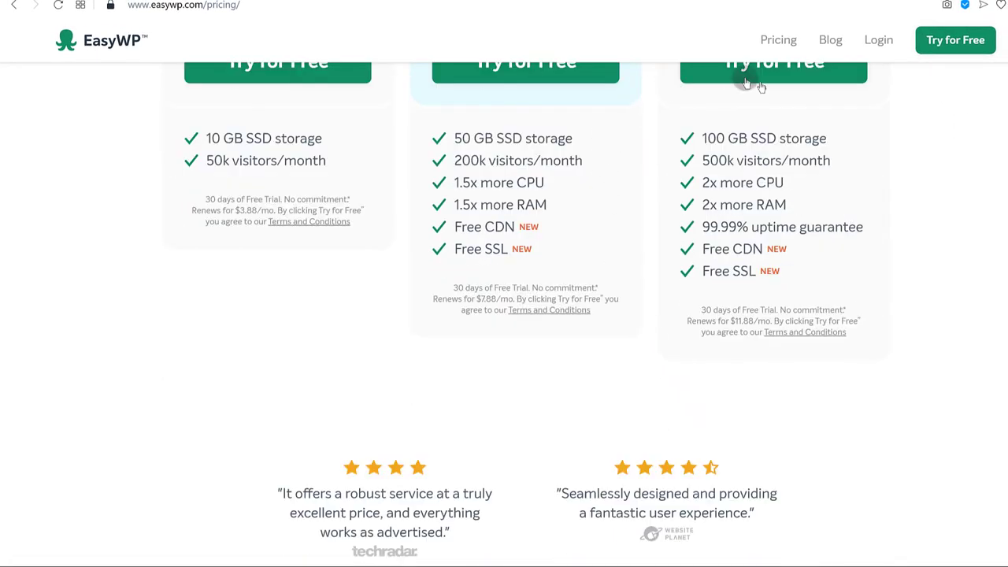
{"action": "scroll", "coordinate": [666, 315], "scroll_direction": "up", "scroll_amount": 2}
{"action": "scroll", "coordinate": [663, 319], "scroll_direction": "up", "scroll_amount": 6}
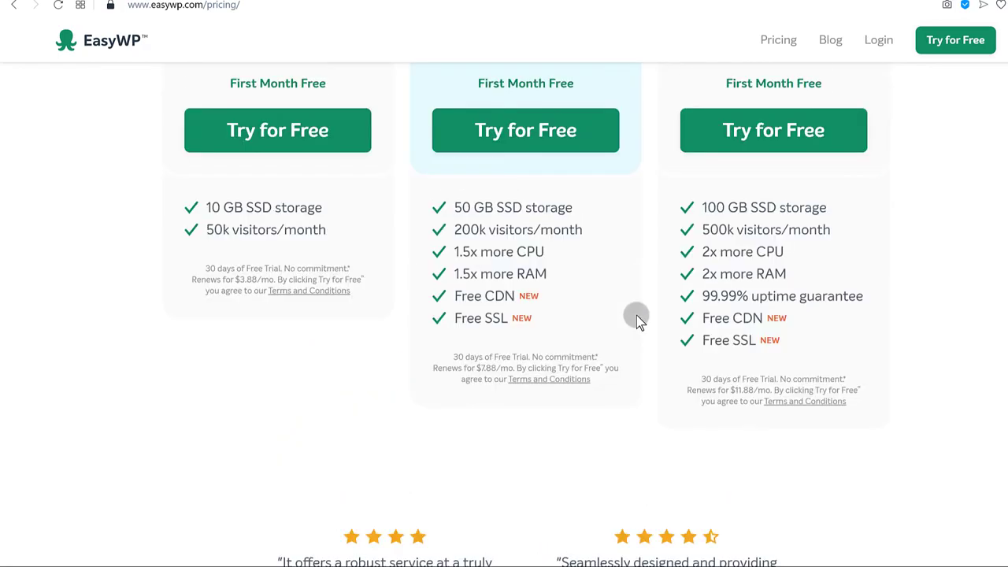
{"action": "scroll", "coordinate": [479, 375], "scroll_direction": "down", "scroll_amount": 2}
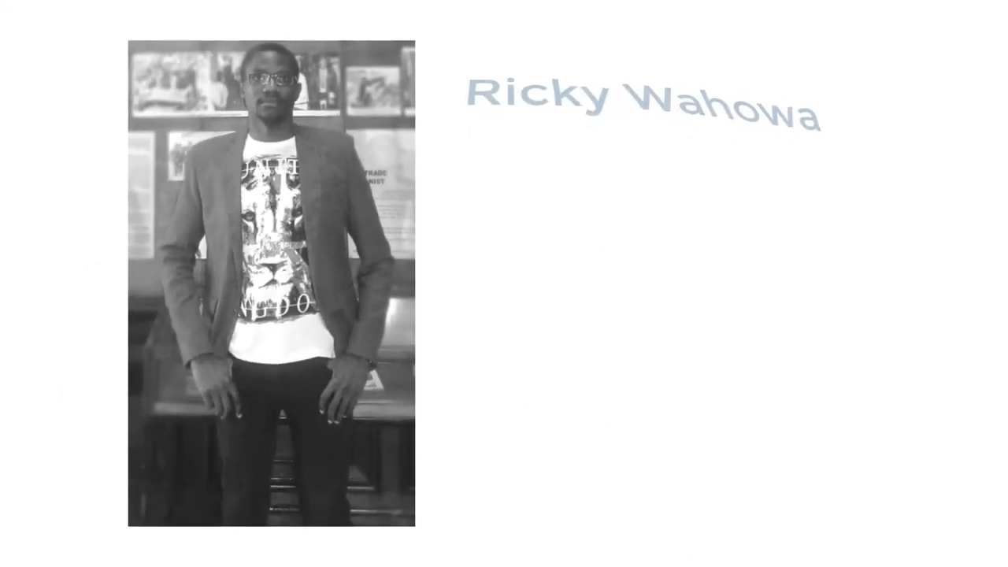